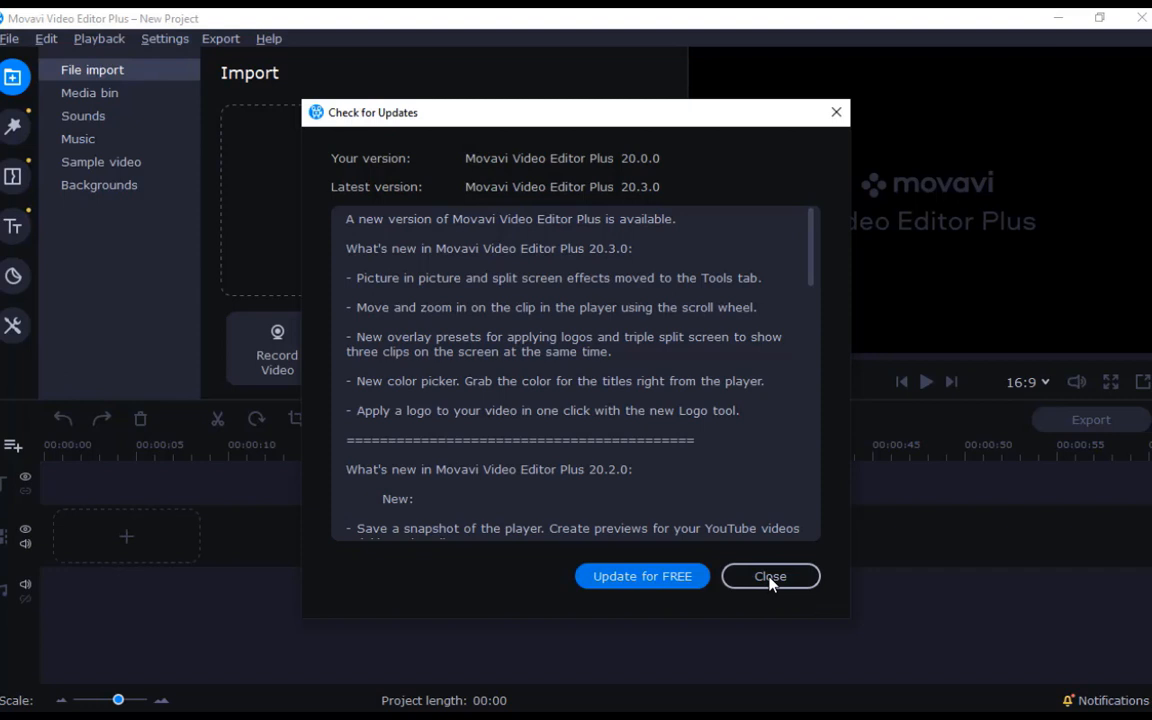
# Dismiss the update notice and review the aspect ratio options available for the project
pyautogui.click(770, 579)
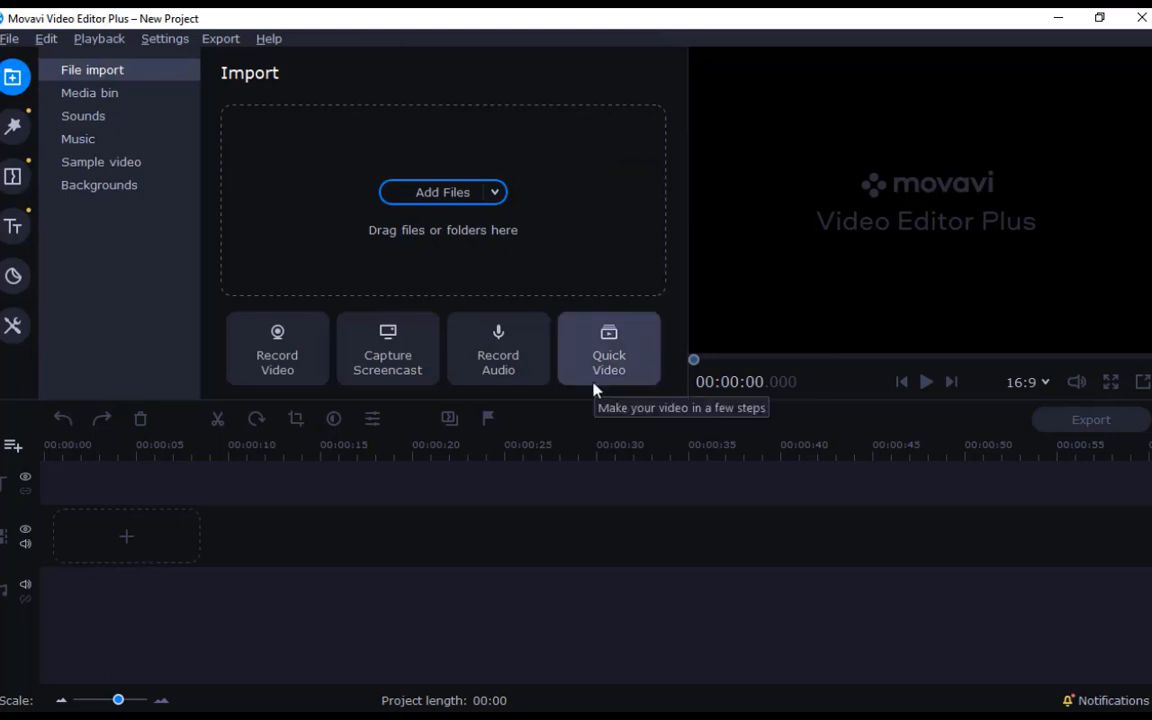
pyautogui.click(1046, 384)
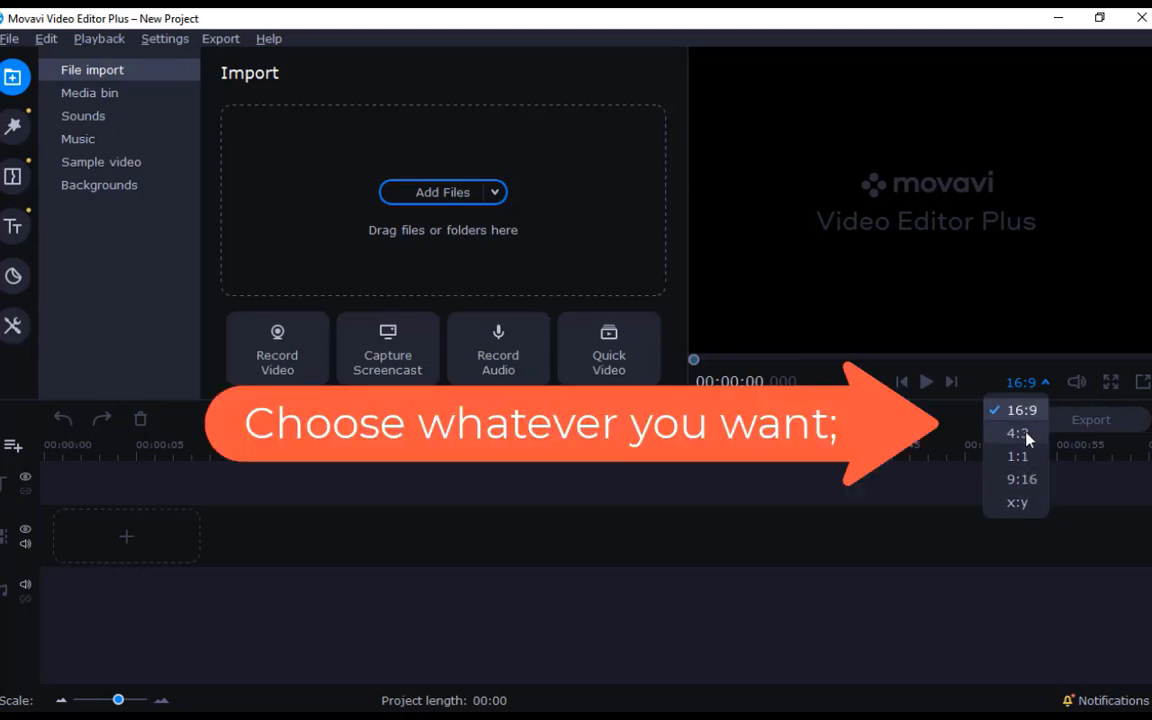
pyautogui.click(1045, 385)
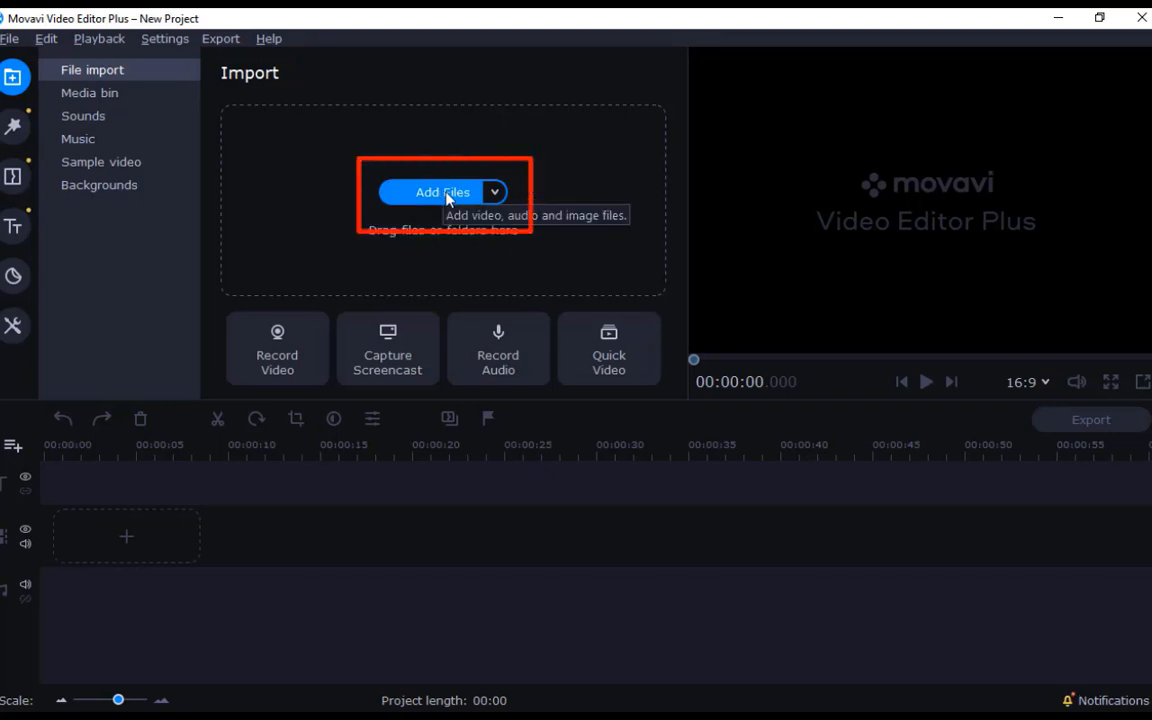
# Look into the media bin, and download the Applause and Aww sounds from the Sounds collection
pyautogui.click(121, 97)
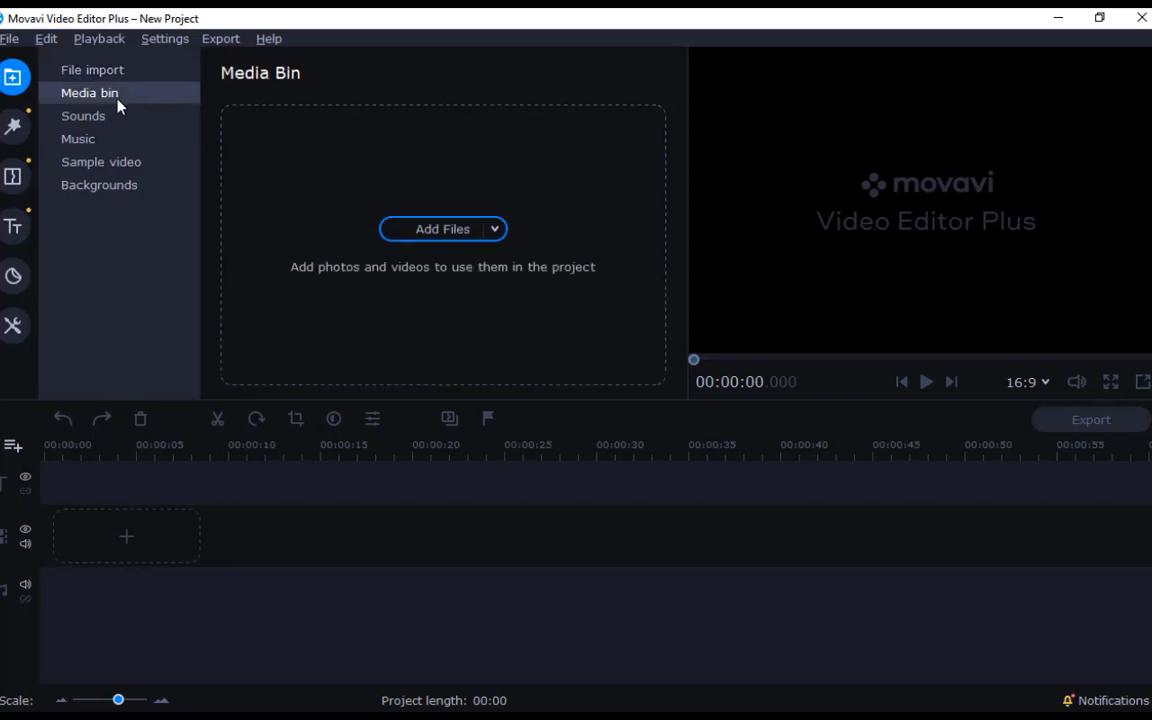
pyautogui.click(99, 118)
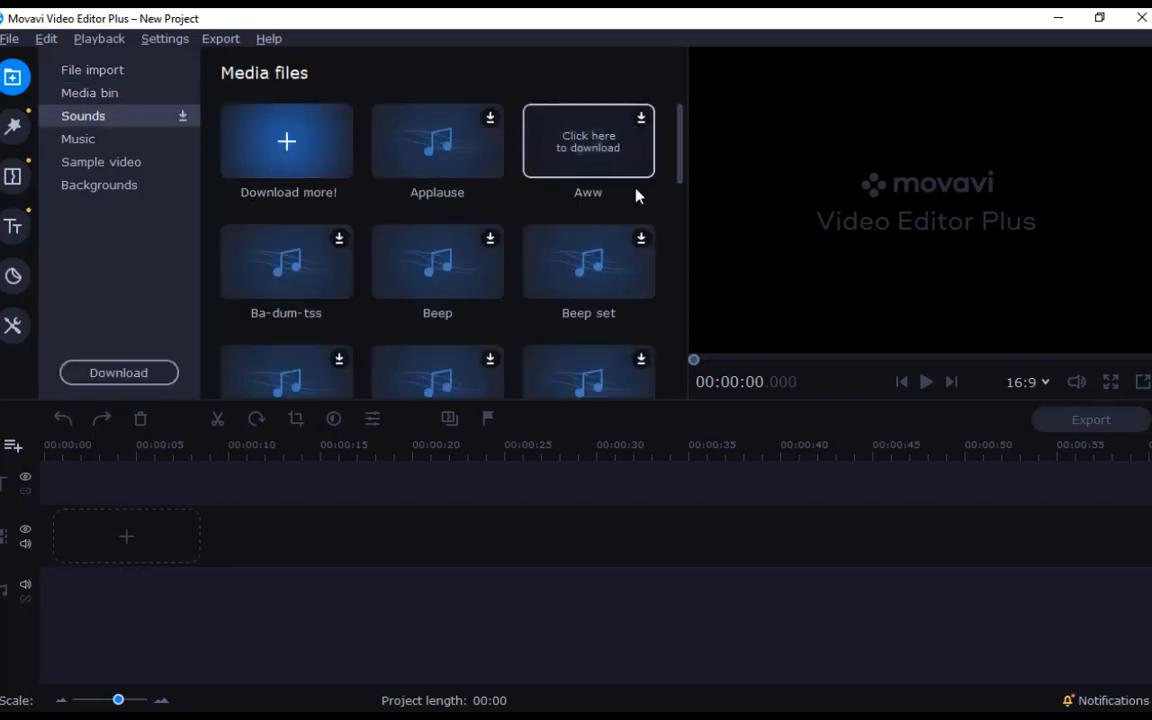
pyautogui.click(484, 124)
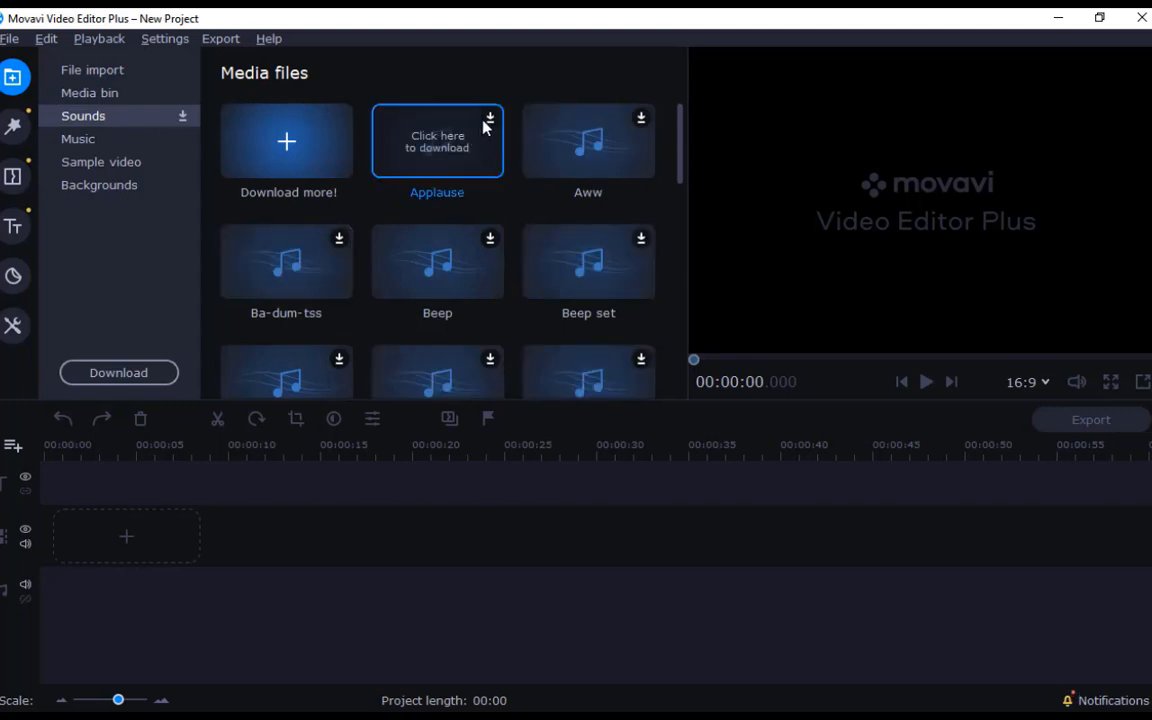
pyautogui.click(641, 122)
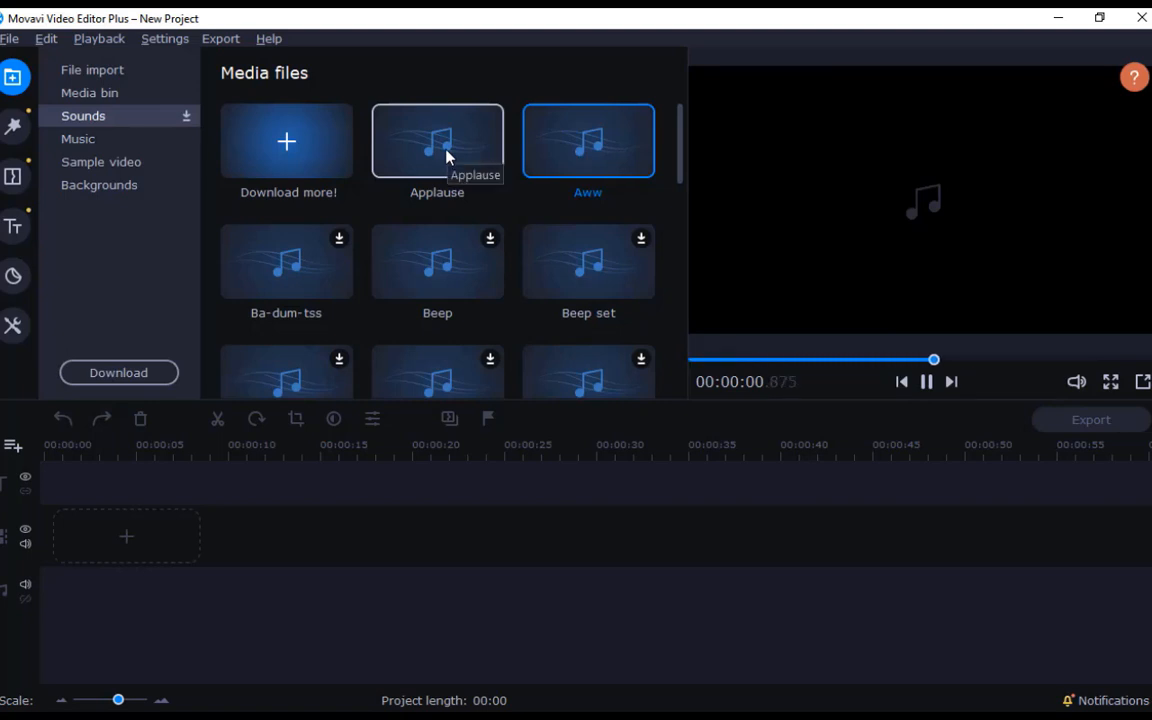
# Download the Action Movie and Awakening music tracks and play a short preview of Action Movie
pyautogui.click(104, 147)
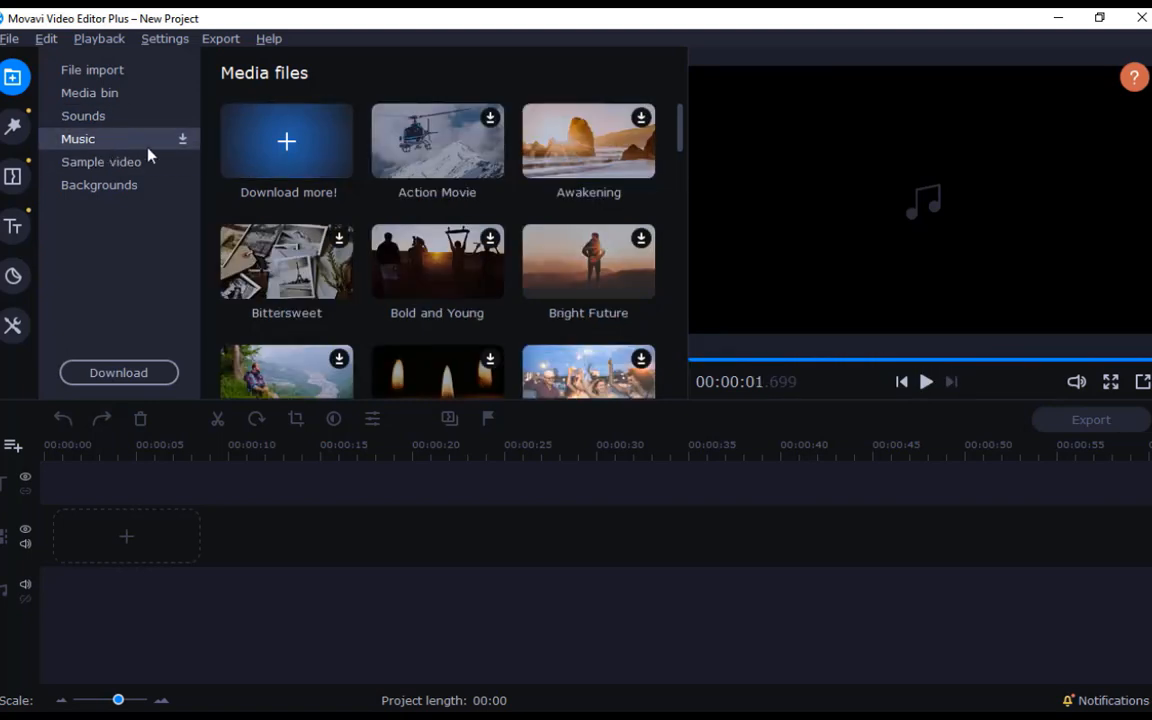
pyautogui.click(491, 119)
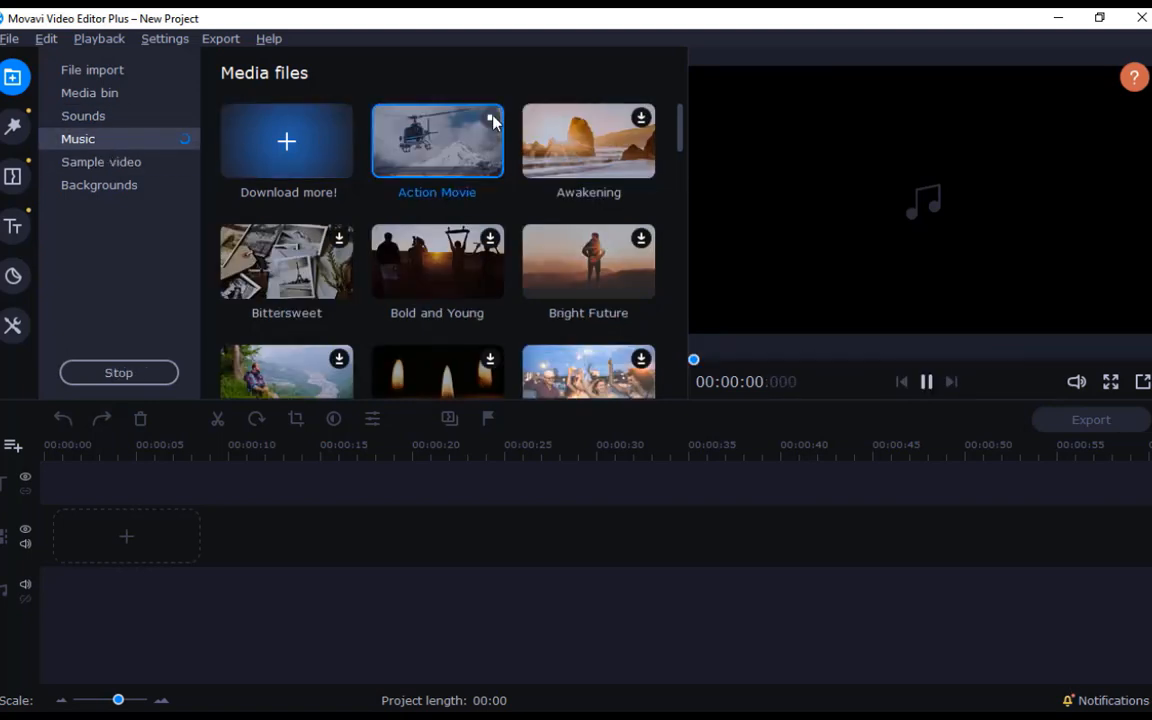
pyautogui.click(641, 119)
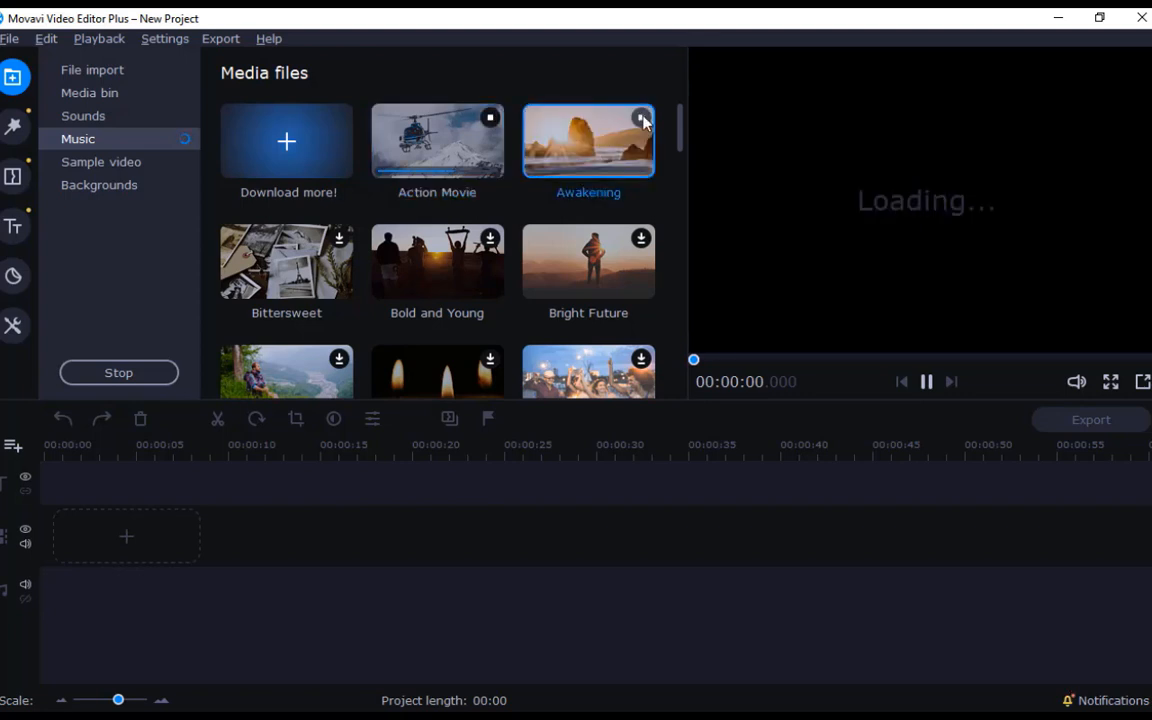
pyautogui.click(441, 136)
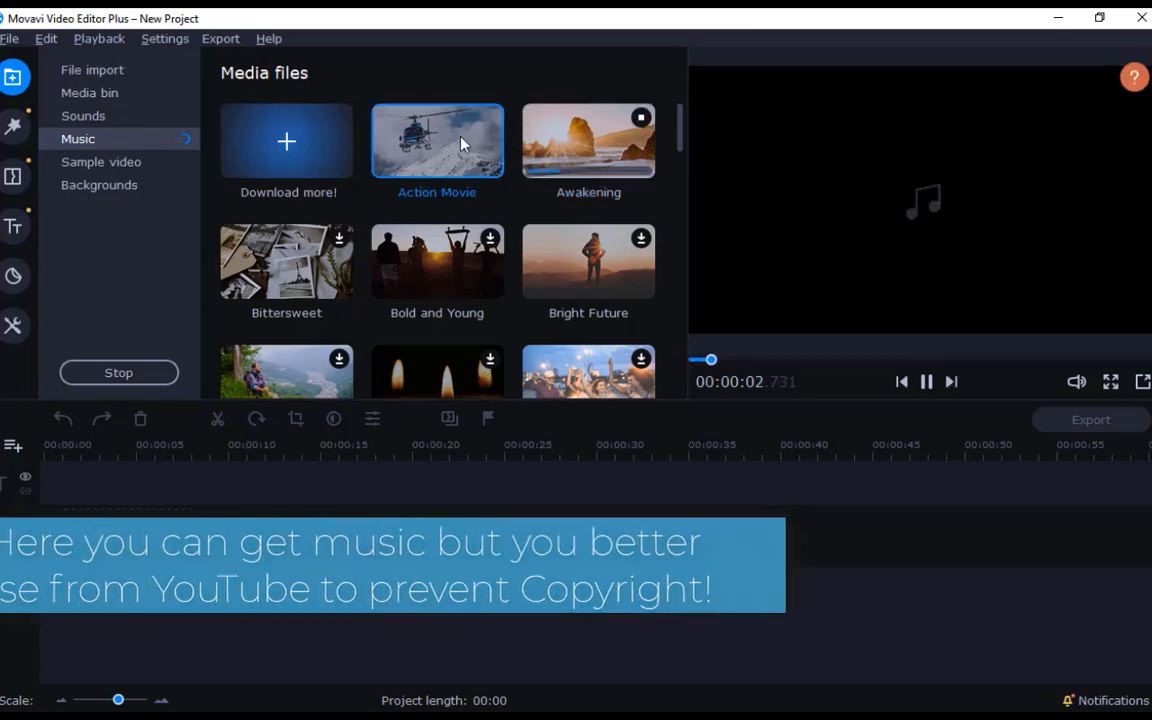
pyautogui.click(929, 385)
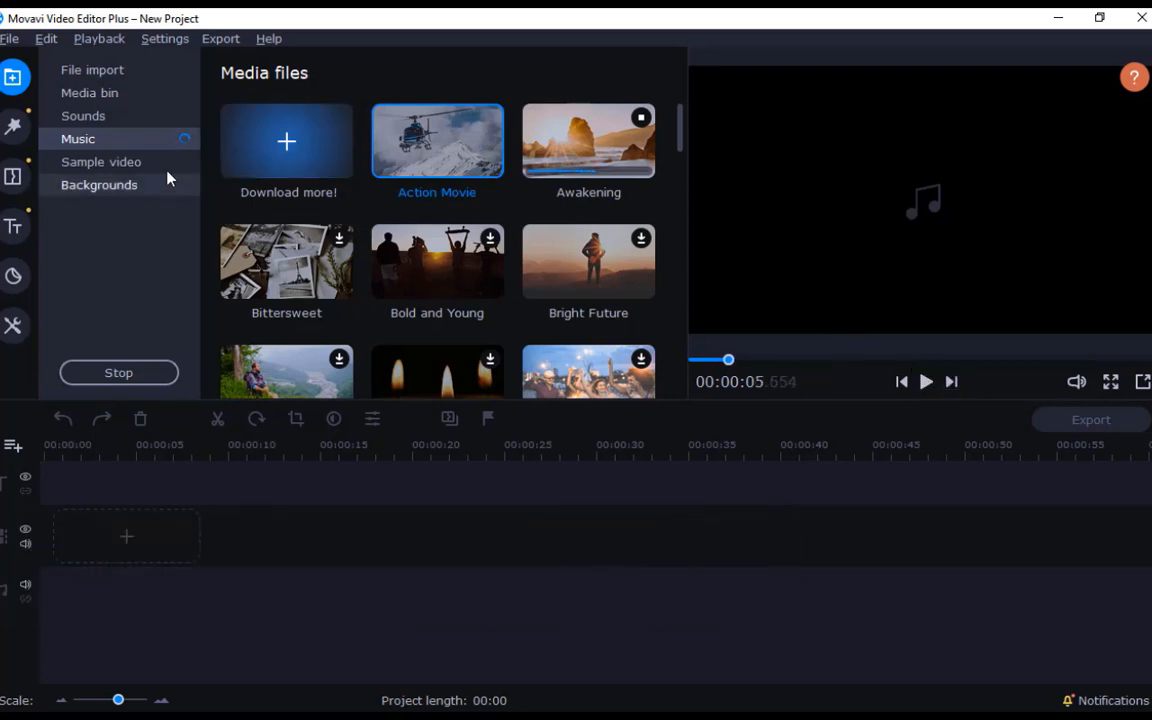
# Download the Bubbles and Camera clips from the sample video collection
pyautogui.click(104, 170)
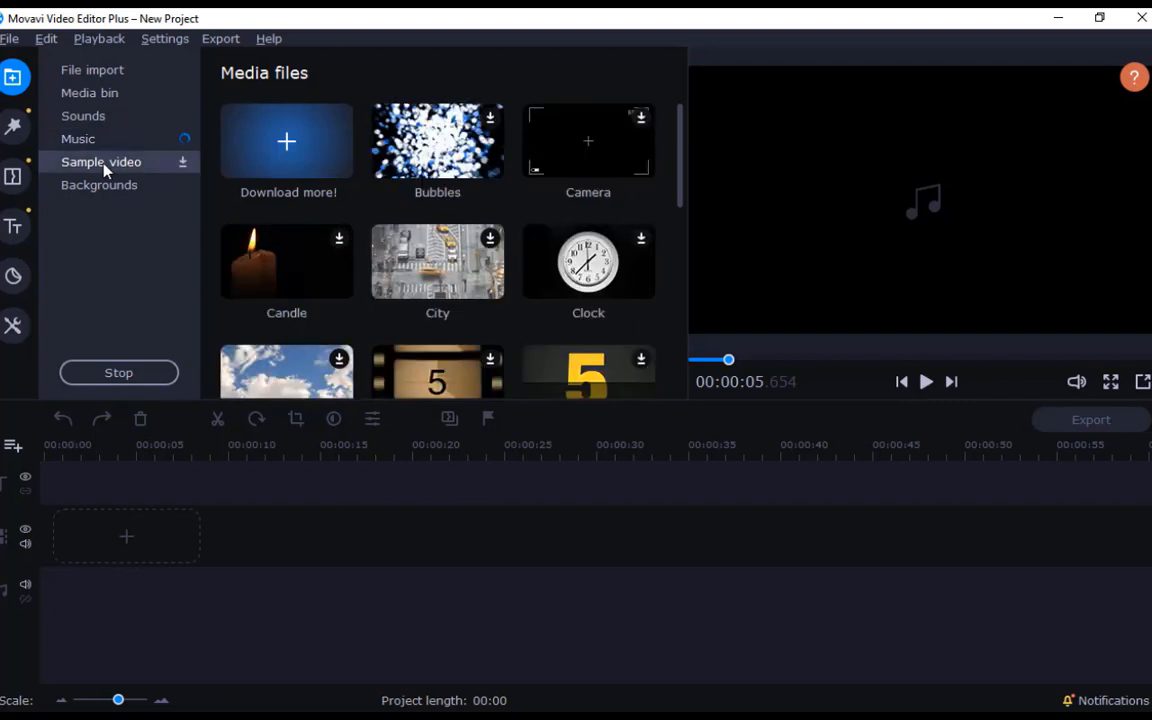
pyautogui.click(484, 124)
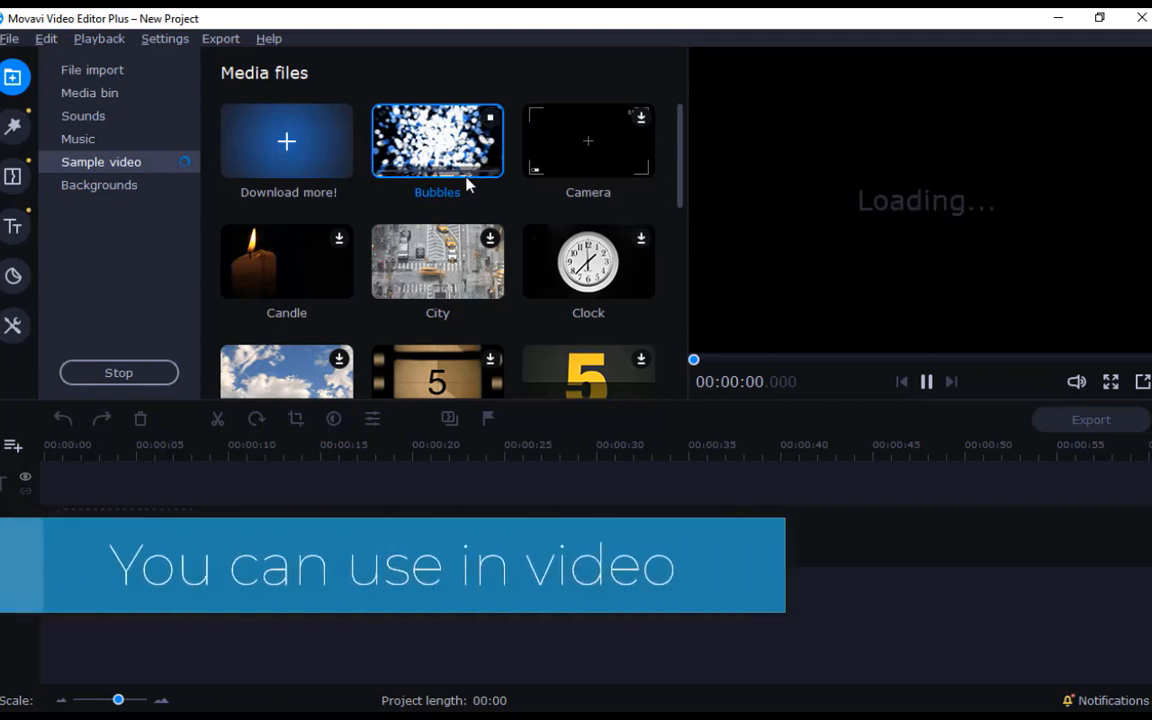
pyautogui.click(633, 122)
pyautogui.click(633, 122)
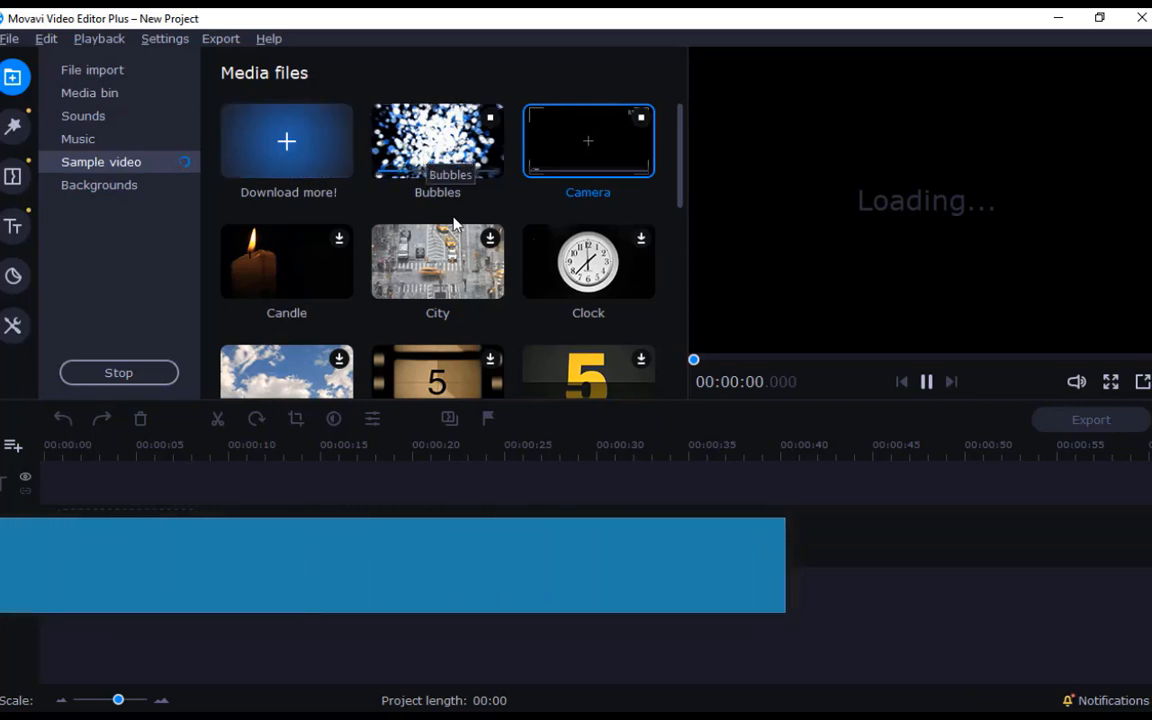
# Download the Flames, Money and Countdown 2 sample videos
pyautogui.scroll(-1, 468, 224)
pyautogui.scroll(-1, 468, 226)
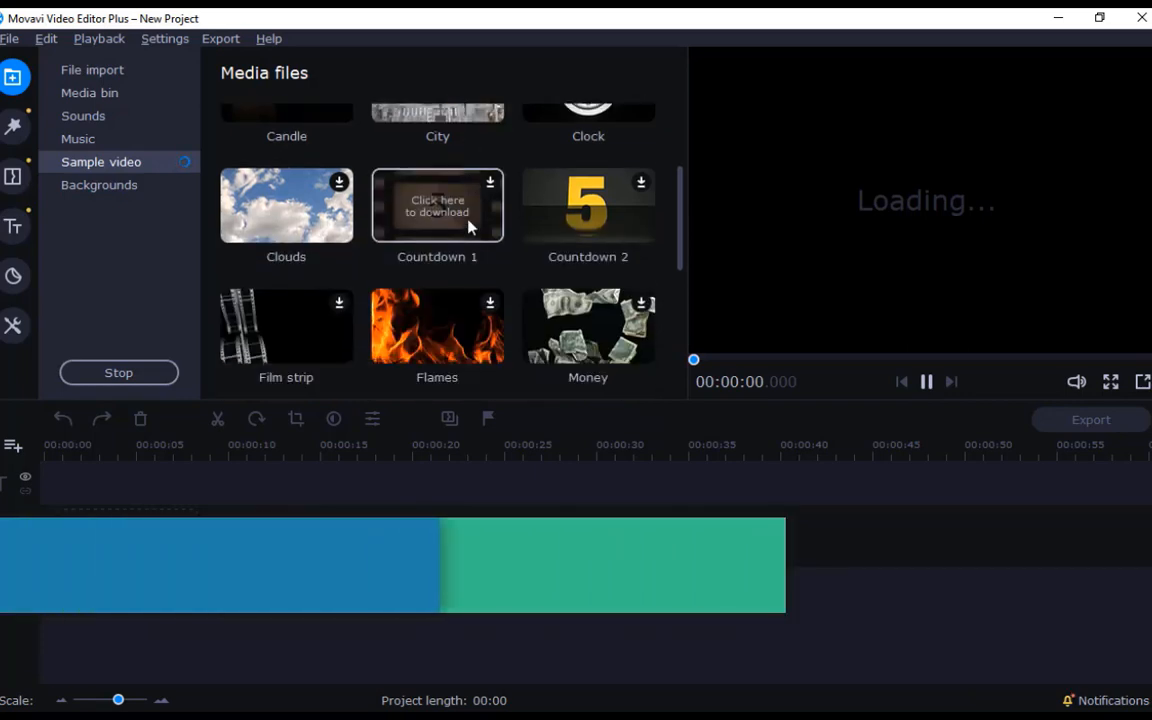
pyautogui.scroll(-1, 468, 226)
pyautogui.scroll(1, 471, 228)
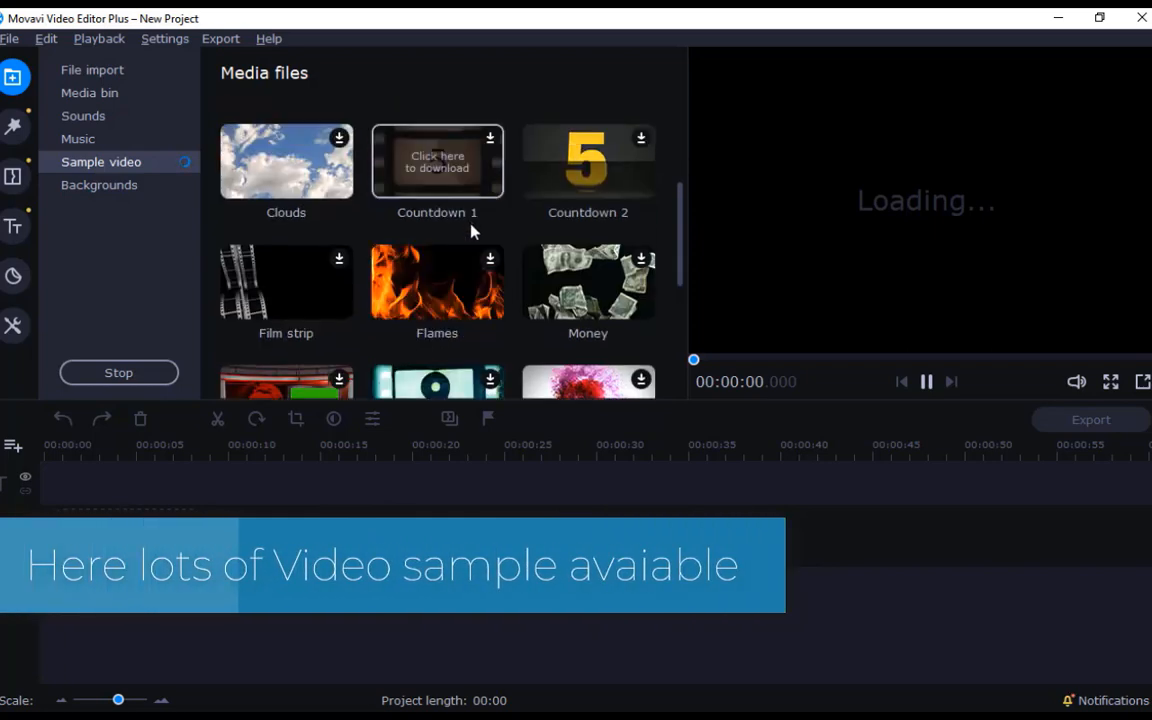
pyautogui.click(485, 262)
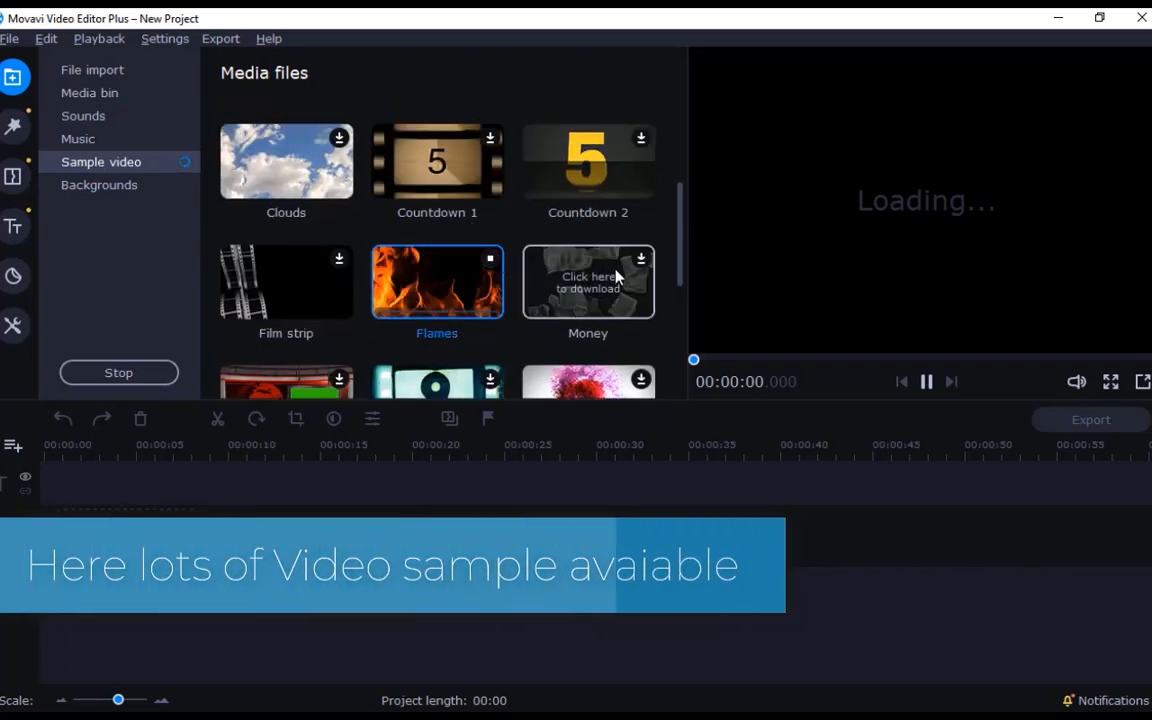
pyautogui.click(641, 259)
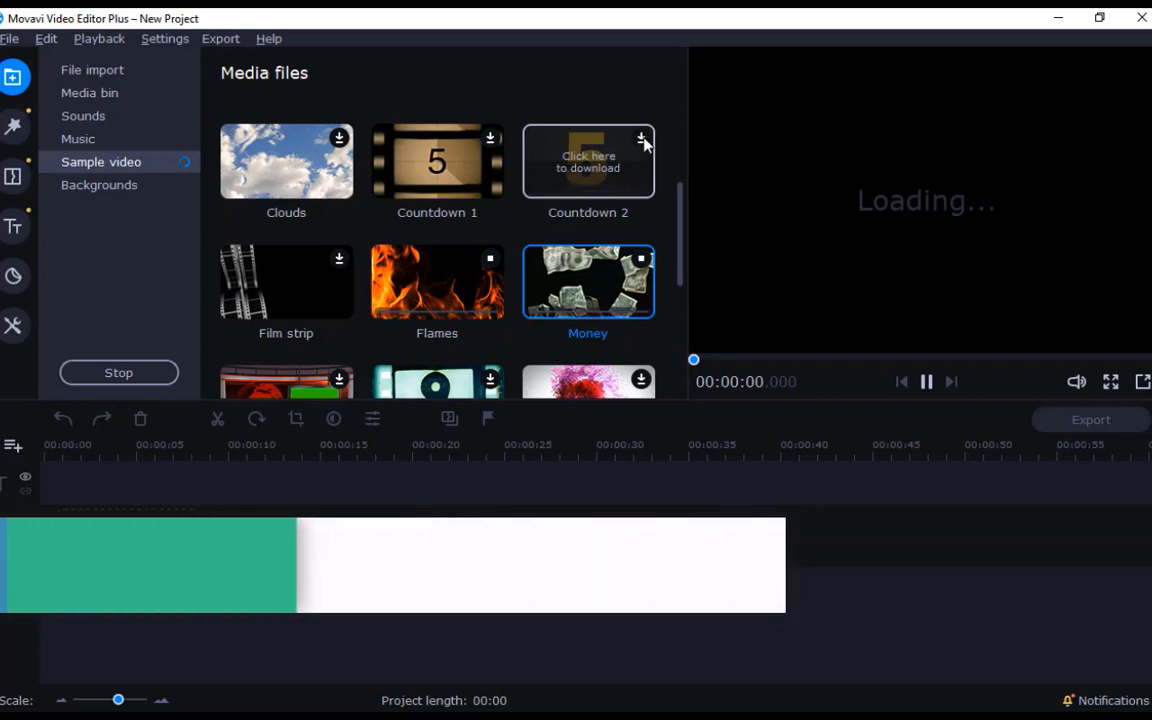
pyautogui.click(643, 139)
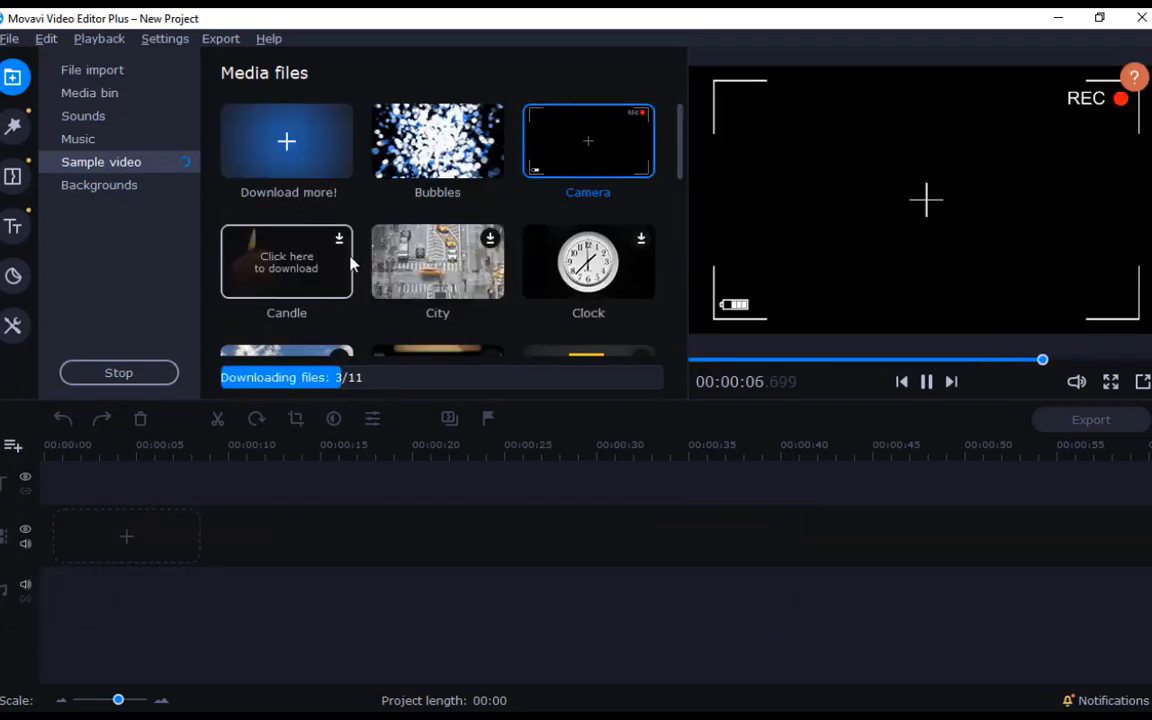
# Look through the sample video collection and check which clips are being downloaded
pyautogui.scroll(-2, 362, 260)
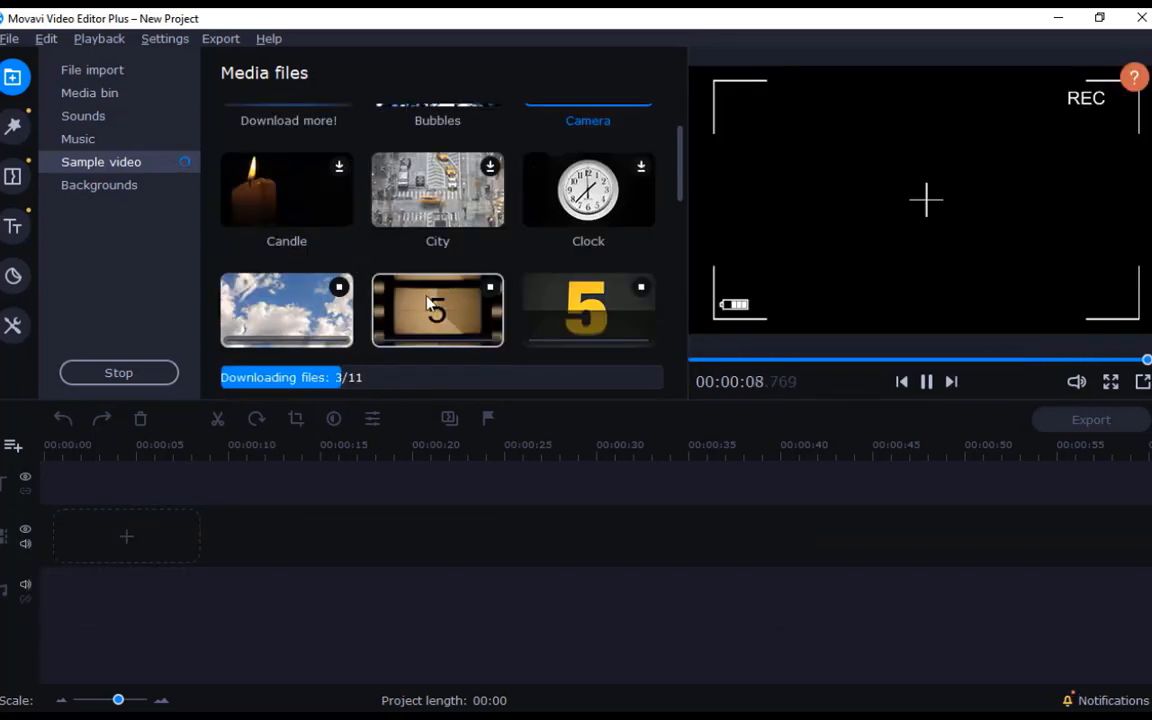
pyautogui.scroll(-3, 494, 303)
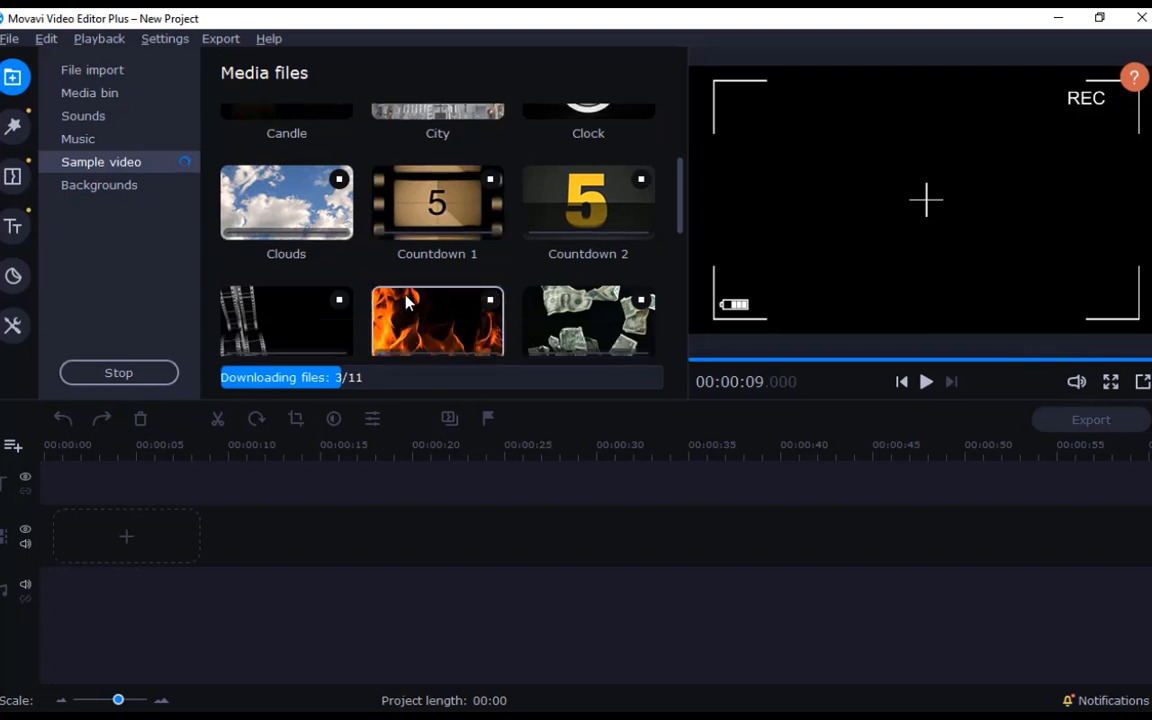
pyautogui.scroll(-2, 443, 300)
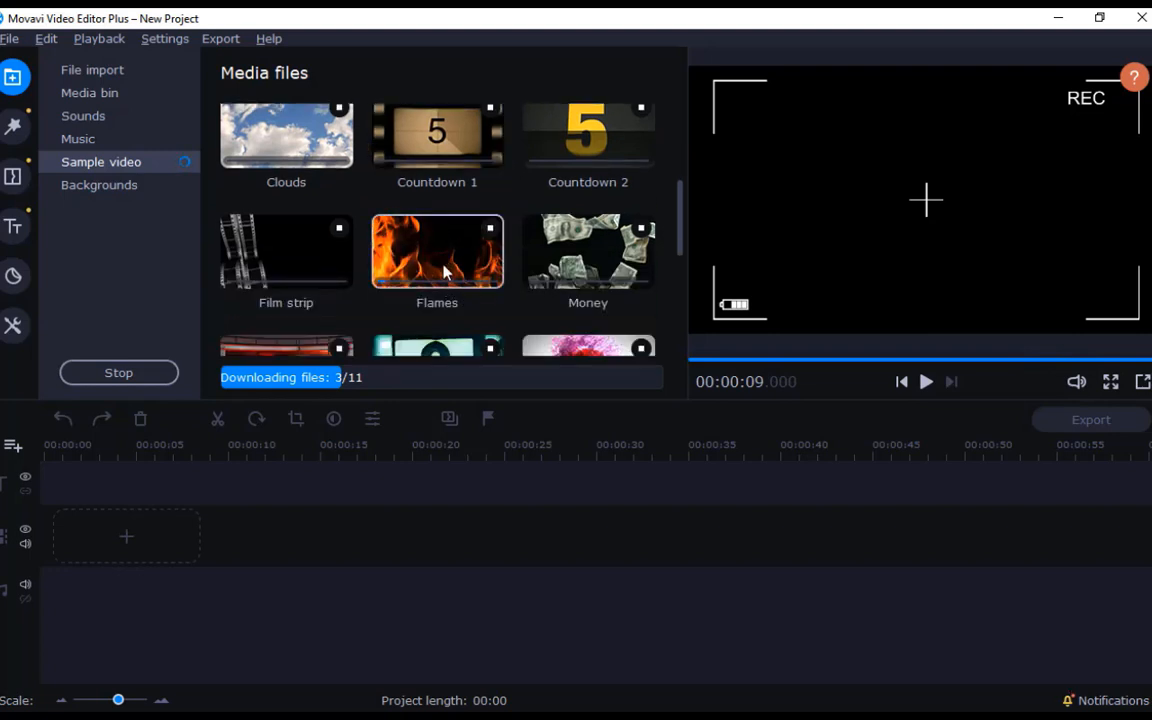
pyautogui.scroll(3, 445, 270)
pyautogui.scroll(4, 445, 270)
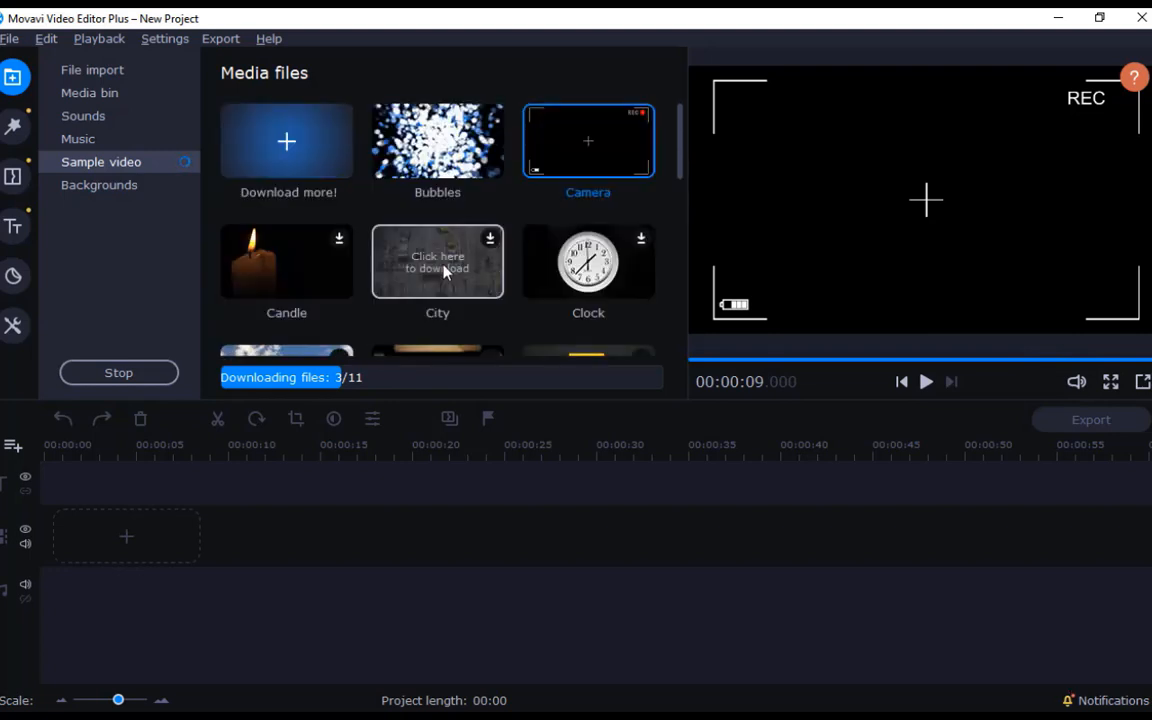
pyautogui.scroll(-4, 415, 270)
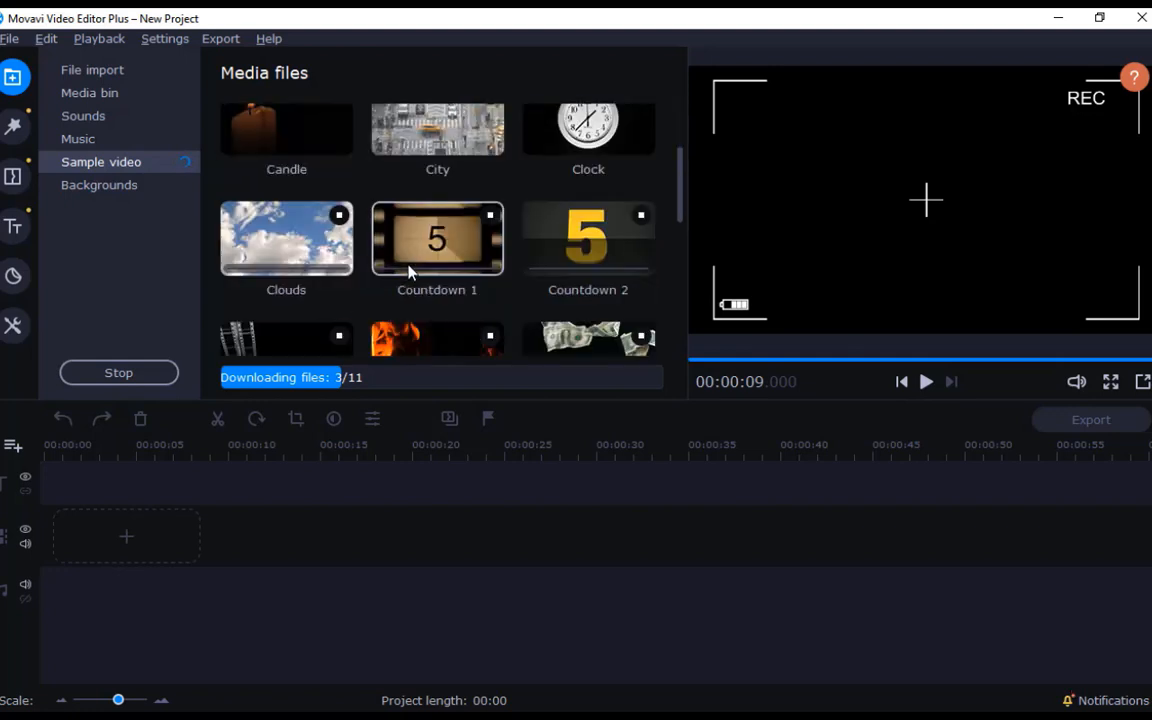
pyautogui.scroll(-1, 408, 237)
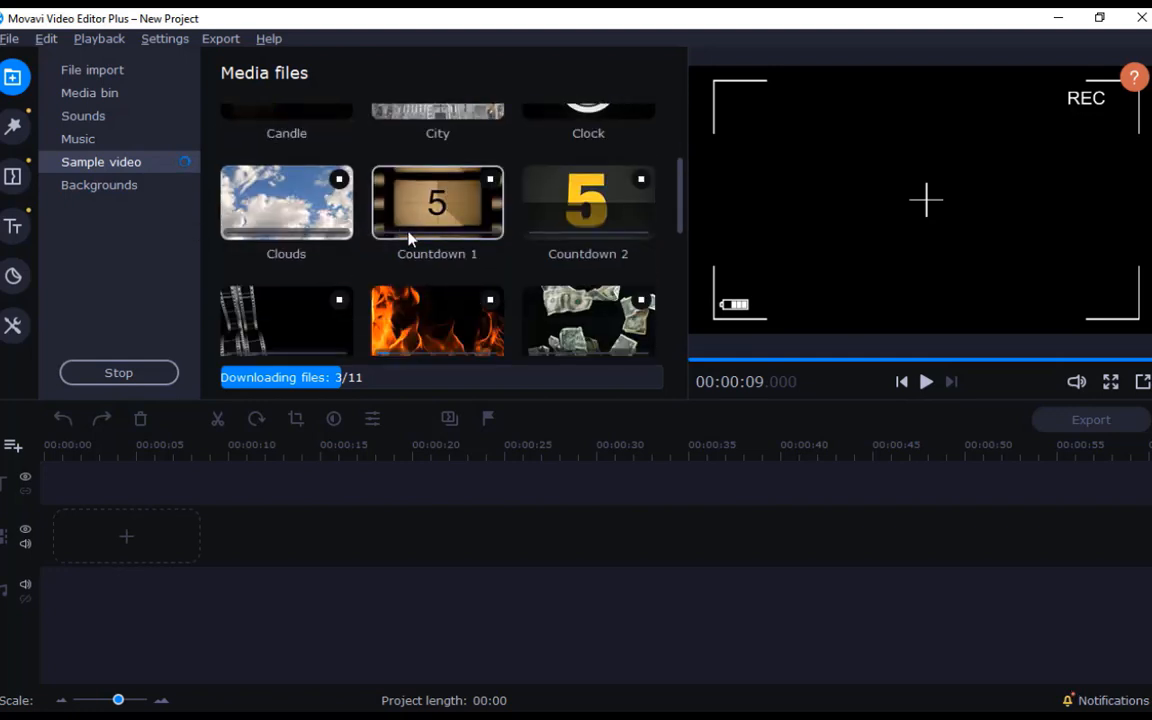
# Download the Blue Sunburst, Business, Bokeh and Blue gradient images from the Backgrounds collection
pyautogui.click(130, 186)
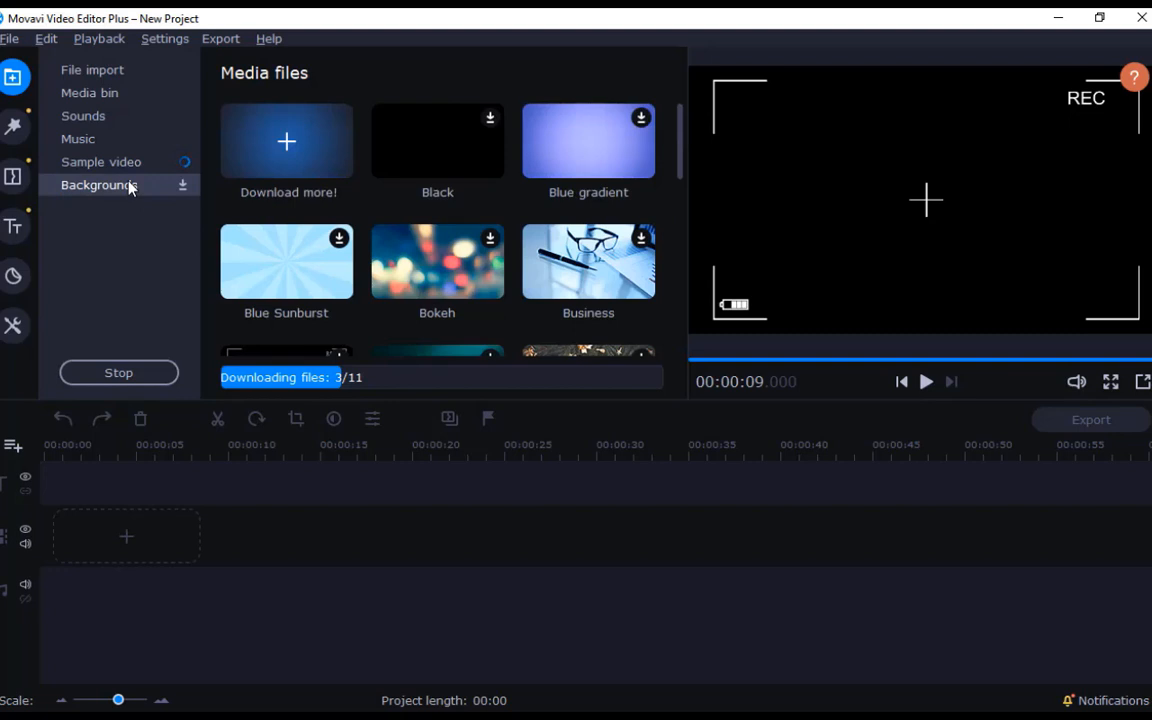
pyautogui.click(339, 240)
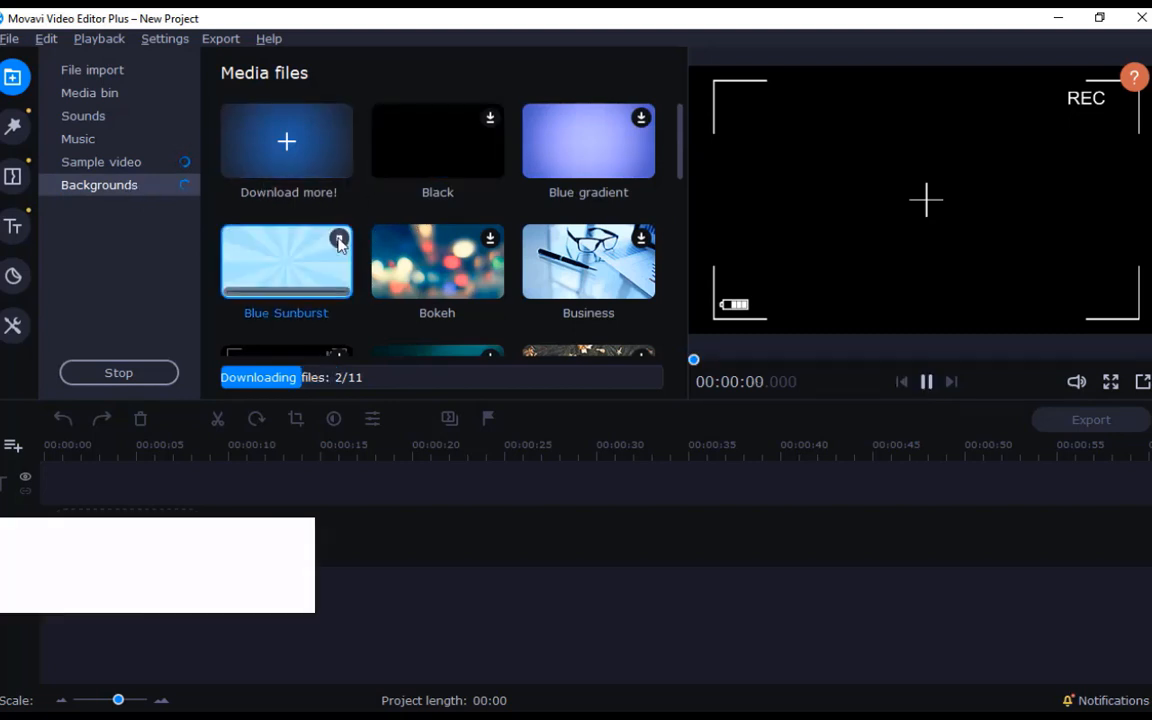
pyautogui.click(641, 240)
pyautogui.click(492, 241)
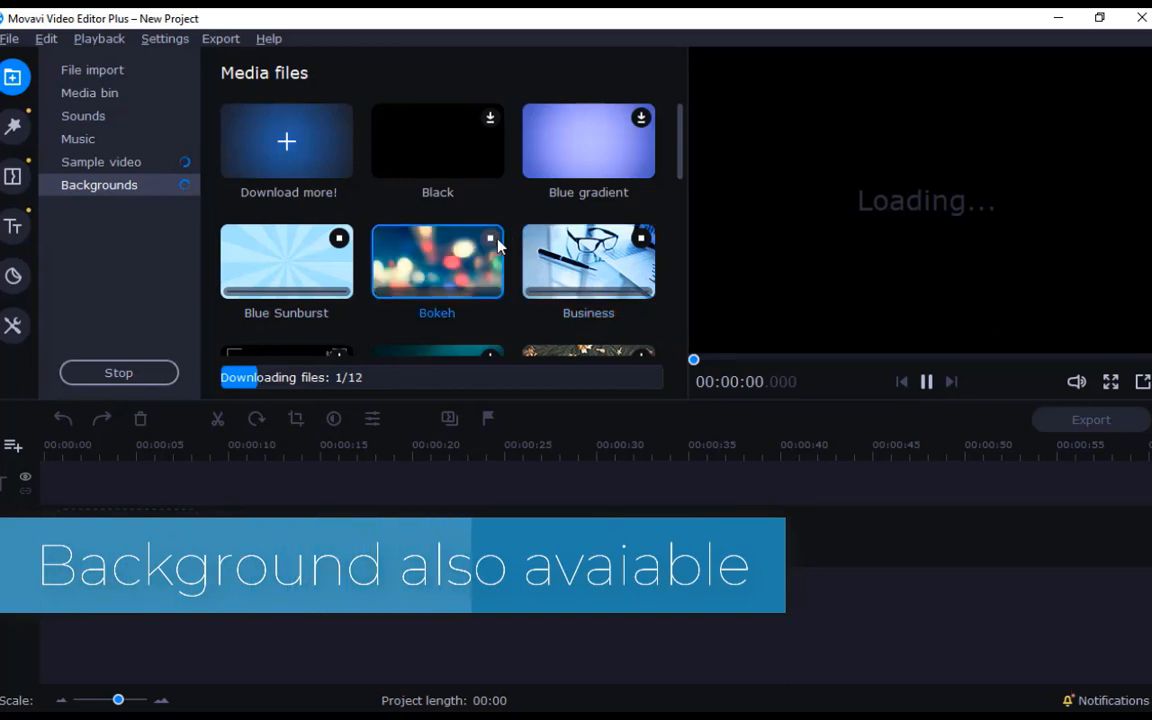
pyautogui.click(643, 124)
# Look through the rest of the available backgrounds down to the end of the collection
pyautogui.scroll(-1, 470, 212)
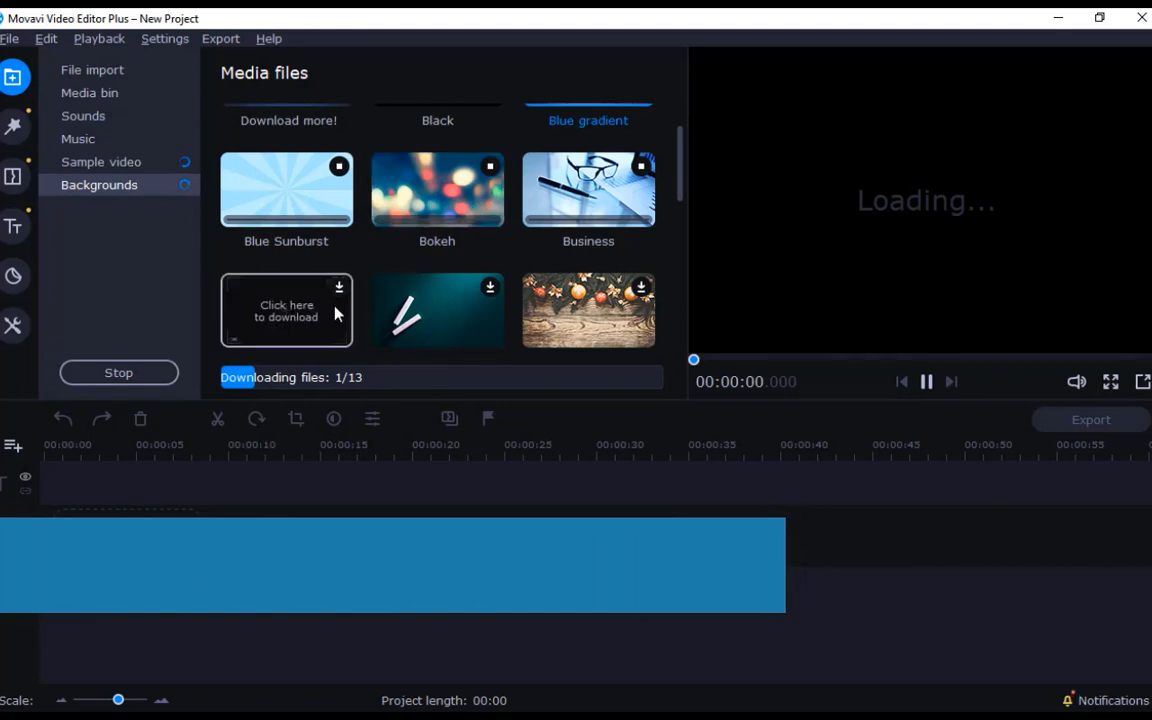
pyautogui.scroll(-3, 591, 290)
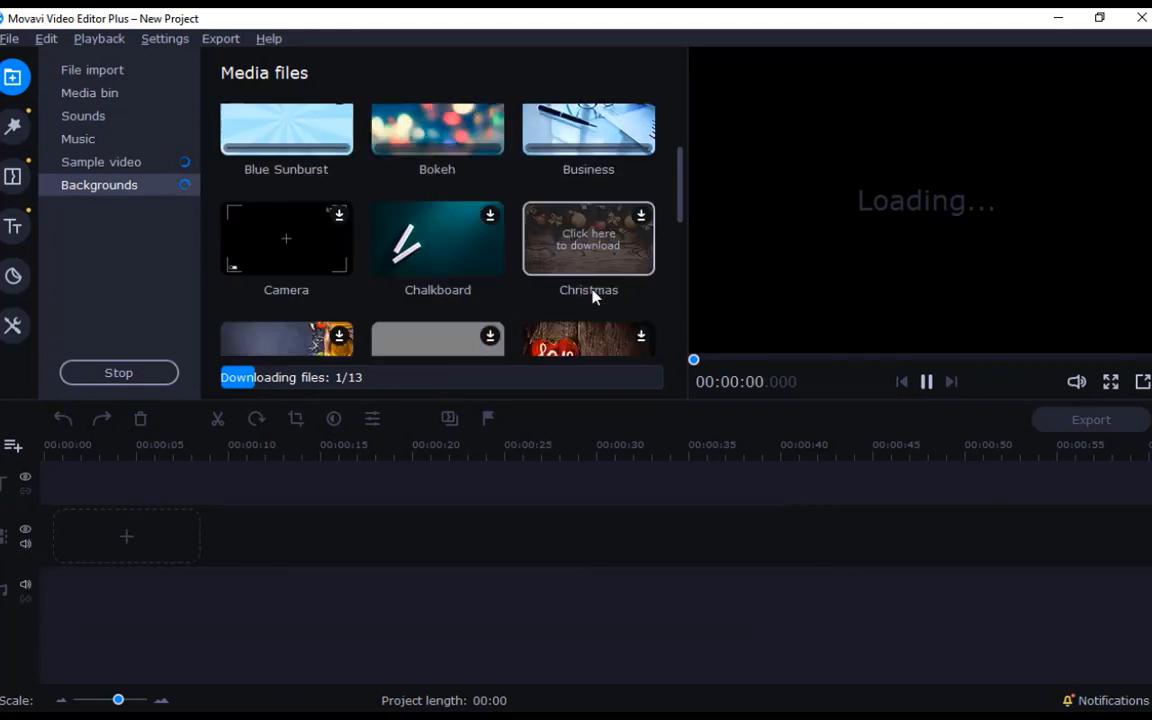
pyautogui.scroll(-4, 452, 291)
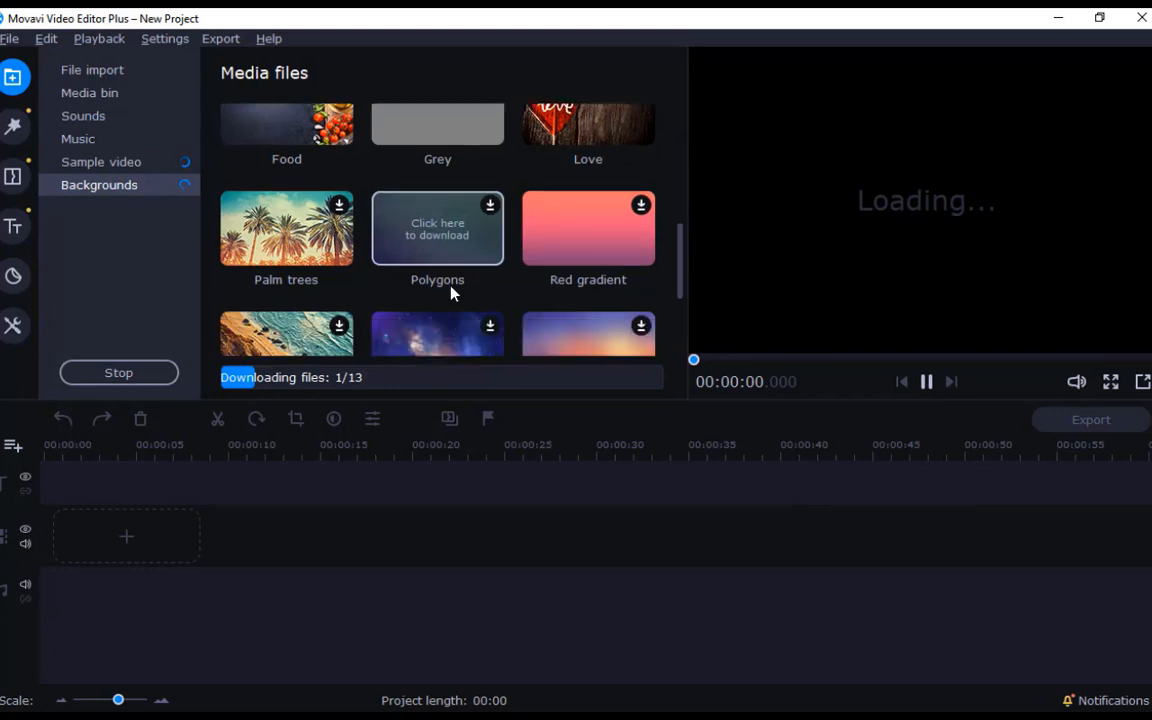
pyautogui.scroll(-2, 452, 291)
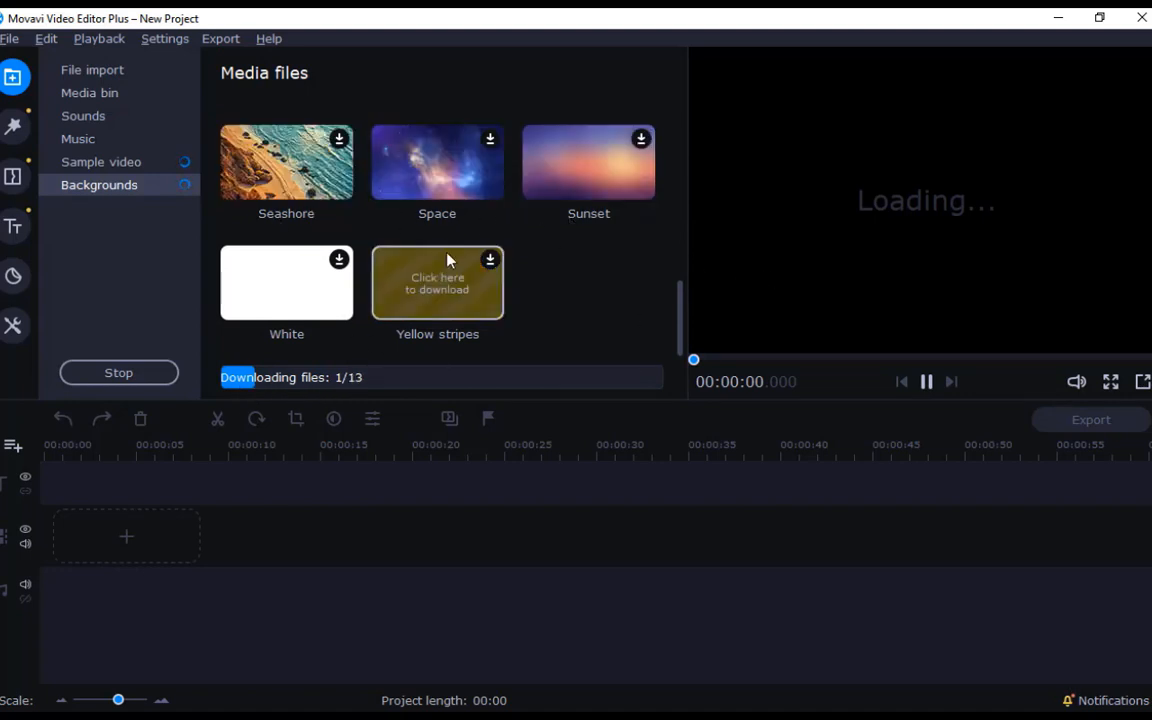
pyautogui.scroll(1, 458, 258)
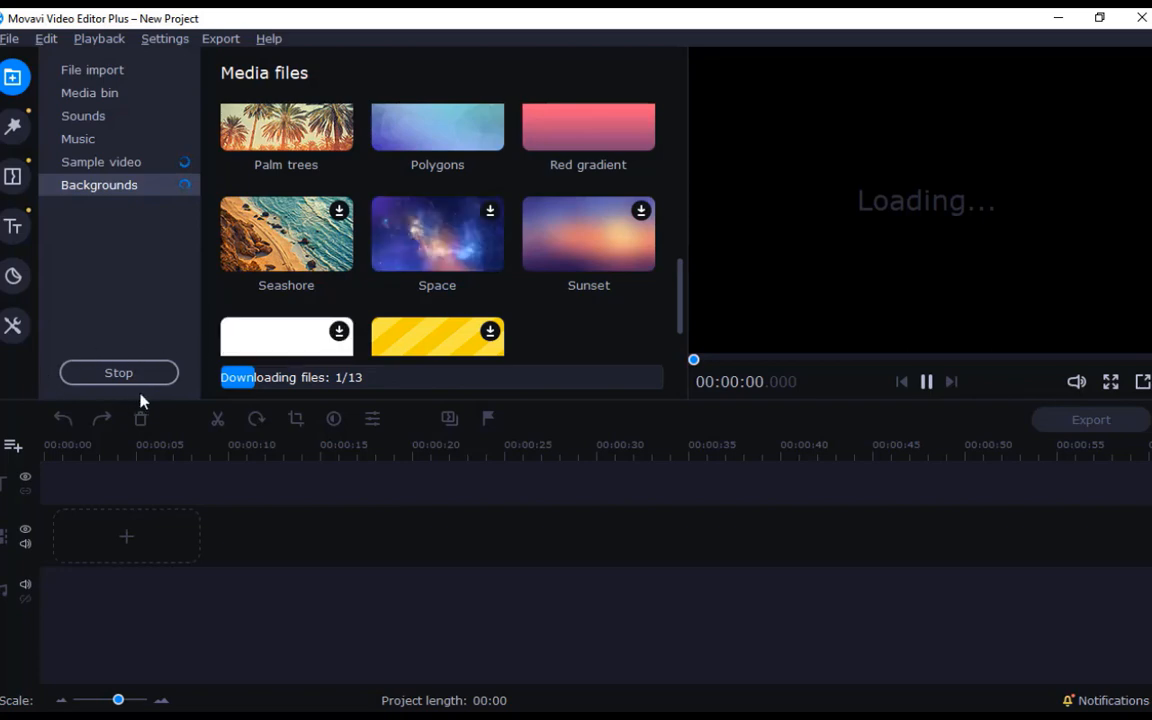
pyautogui.scroll(3, 581, 206)
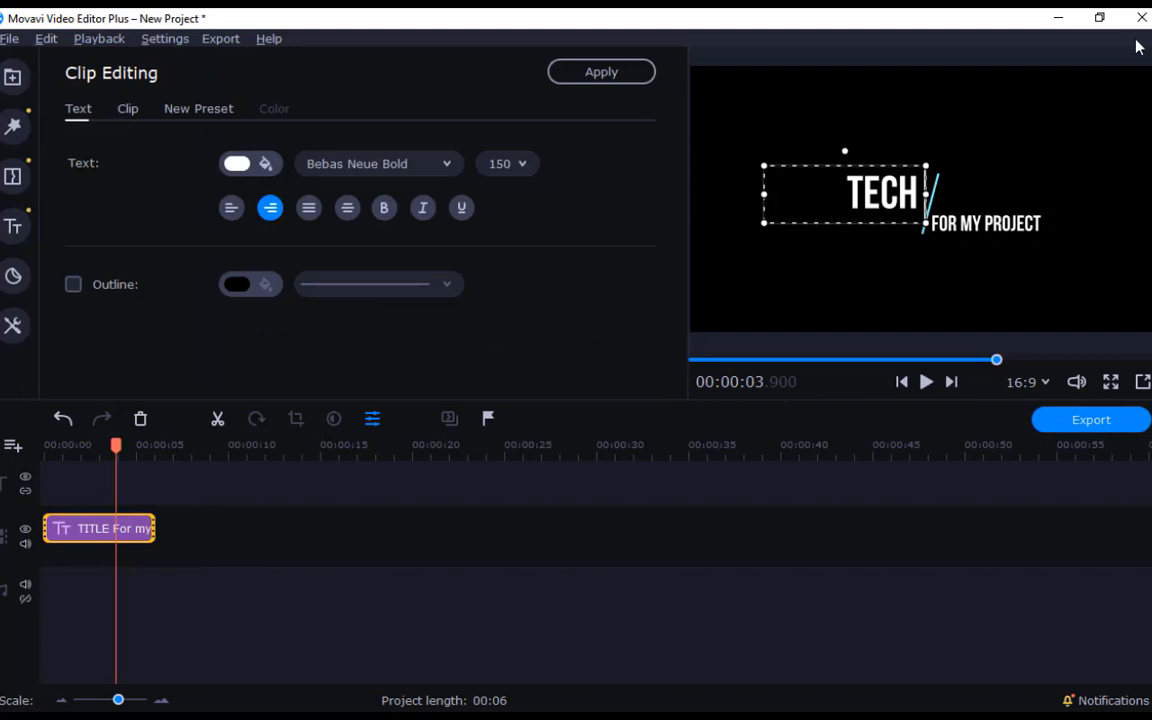
# Replace the title's second line, "For my project", with "Sangma tips"
pyautogui.click(988, 222)
pyautogui.doubleClick(988, 222)
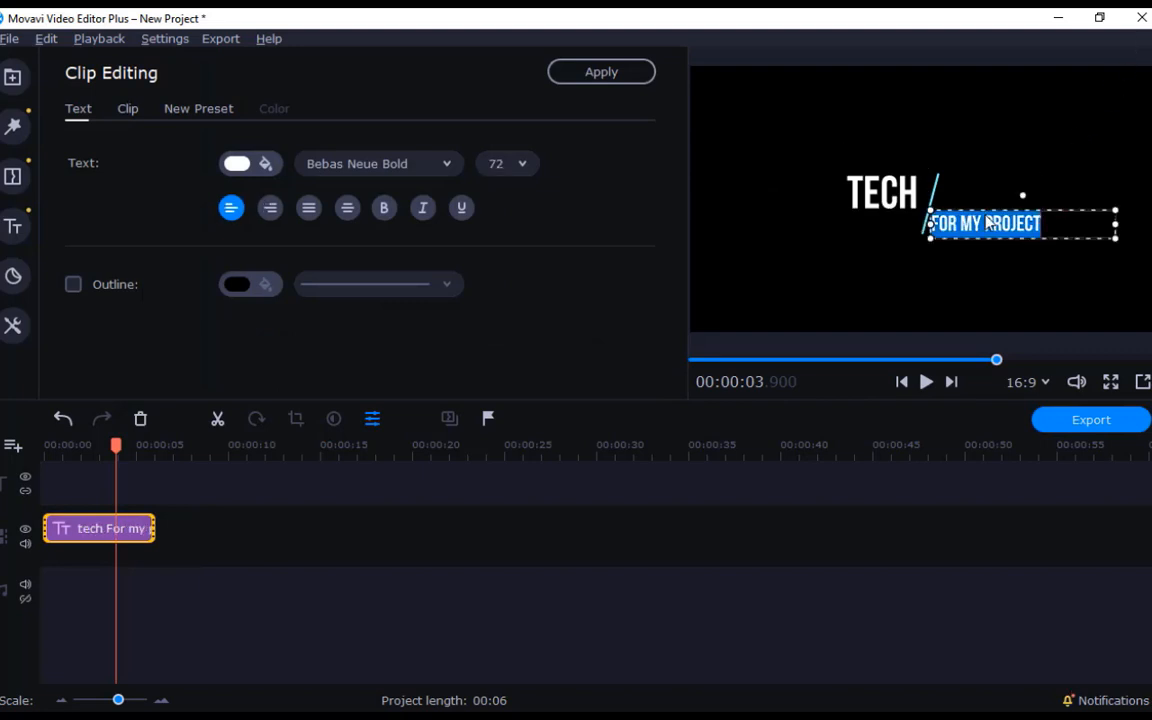
pyautogui.write('SA')
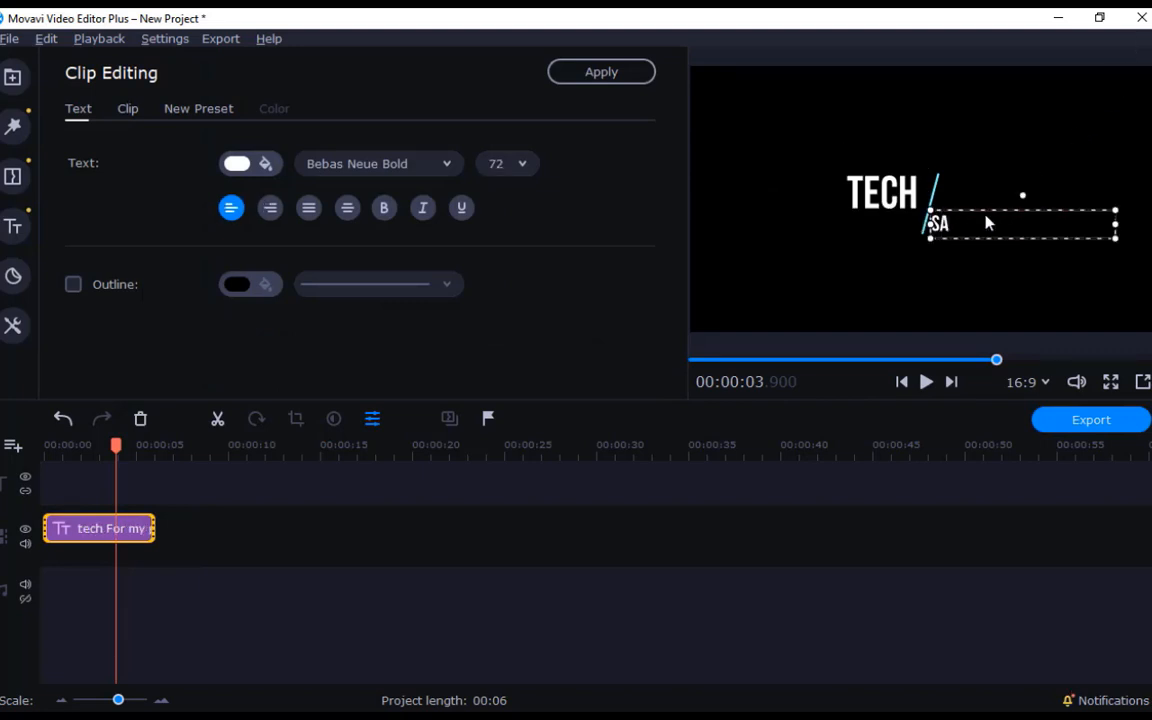
pyautogui.write('NGMATIPS')
pyautogui.click(987, 222)
# Play the edited title from the beginning and view the finished text in the preview
pyautogui.moveTo(116, 457); pyautogui.dragTo(46, 470)
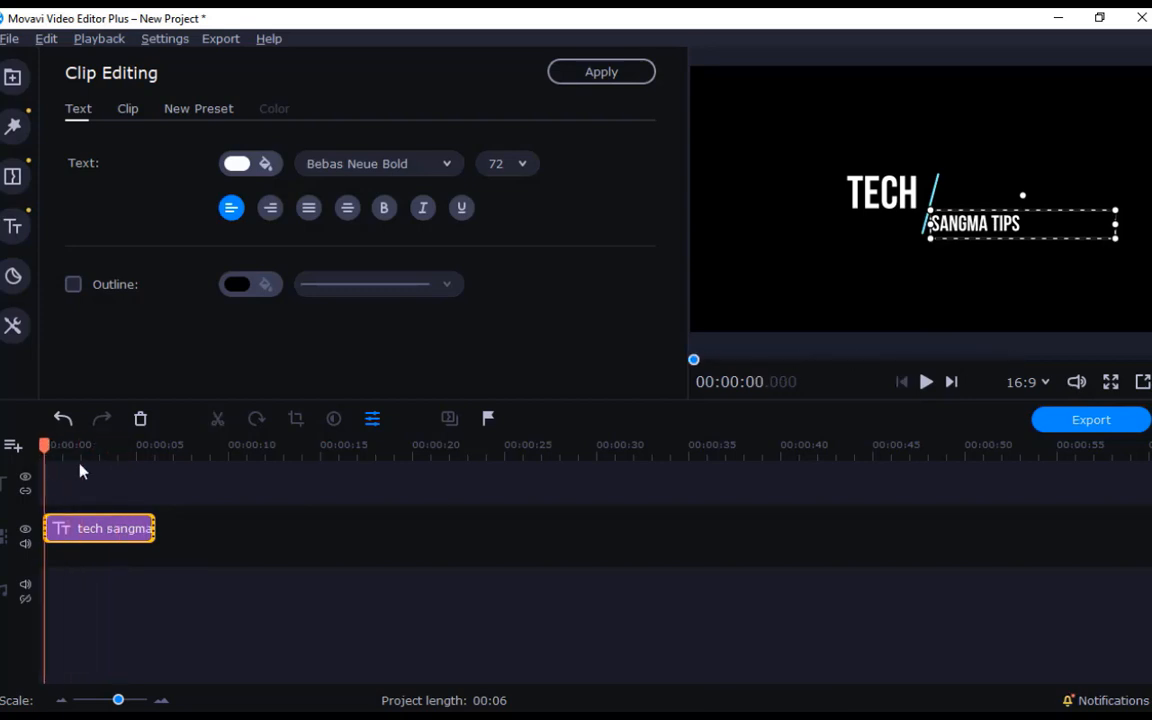
pyautogui.click(928, 383)
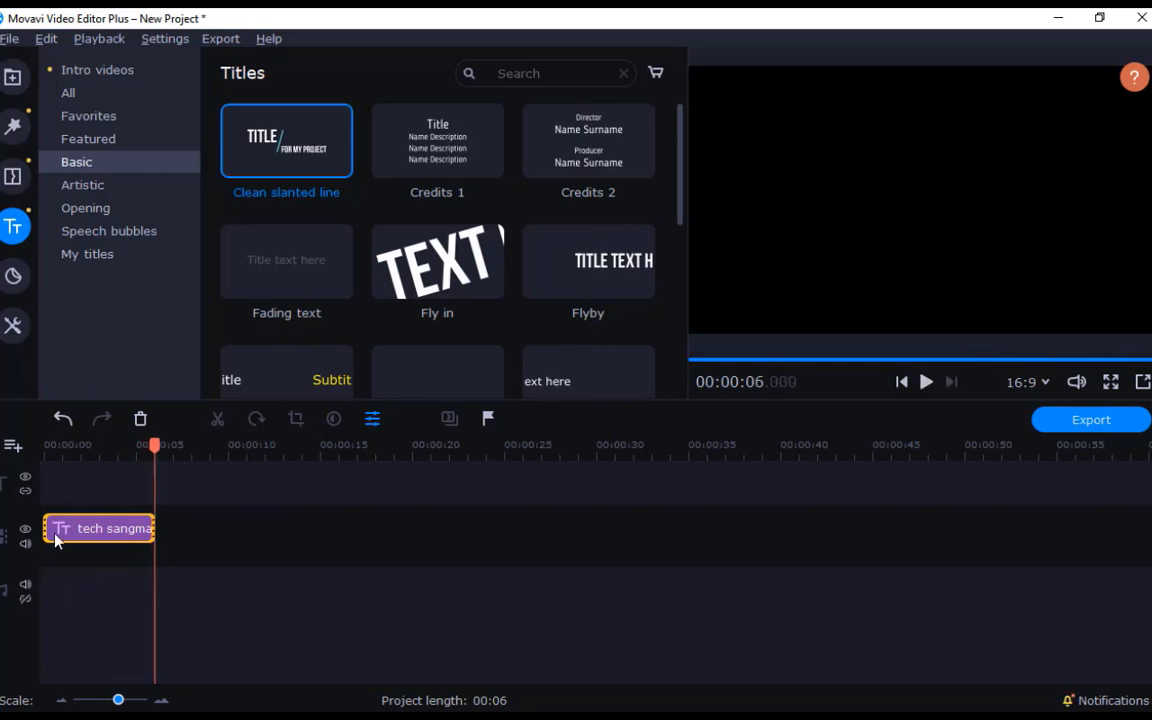
pyautogui.click(85, 540)
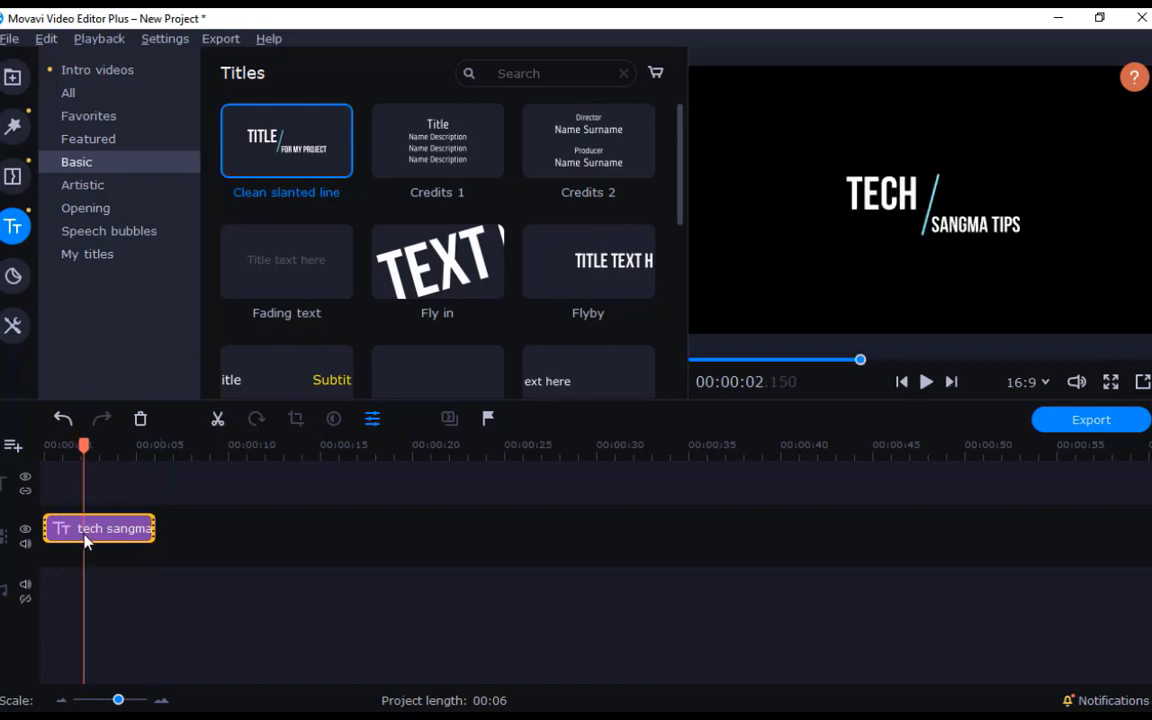
# Look through the Artistic, Opening, Speech bubbles and My titles collections, previewing the Studio title
pyautogui.click(80, 186)
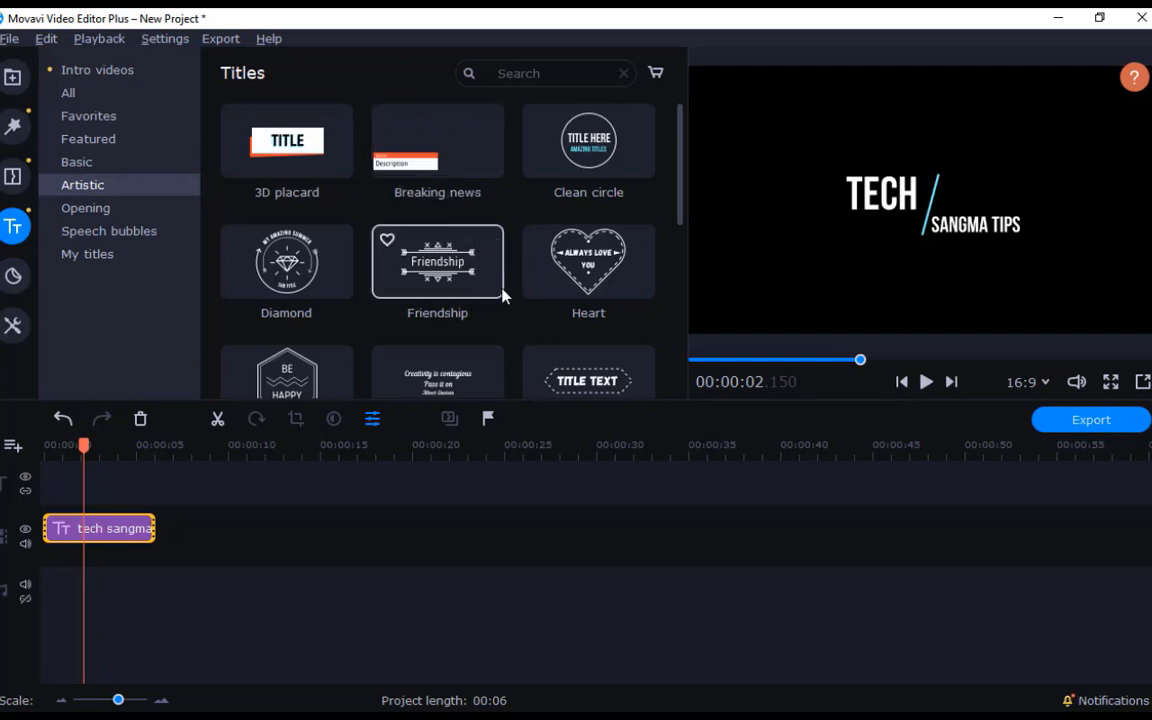
pyautogui.scroll(-1, 503, 296)
pyautogui.click(115, 211)
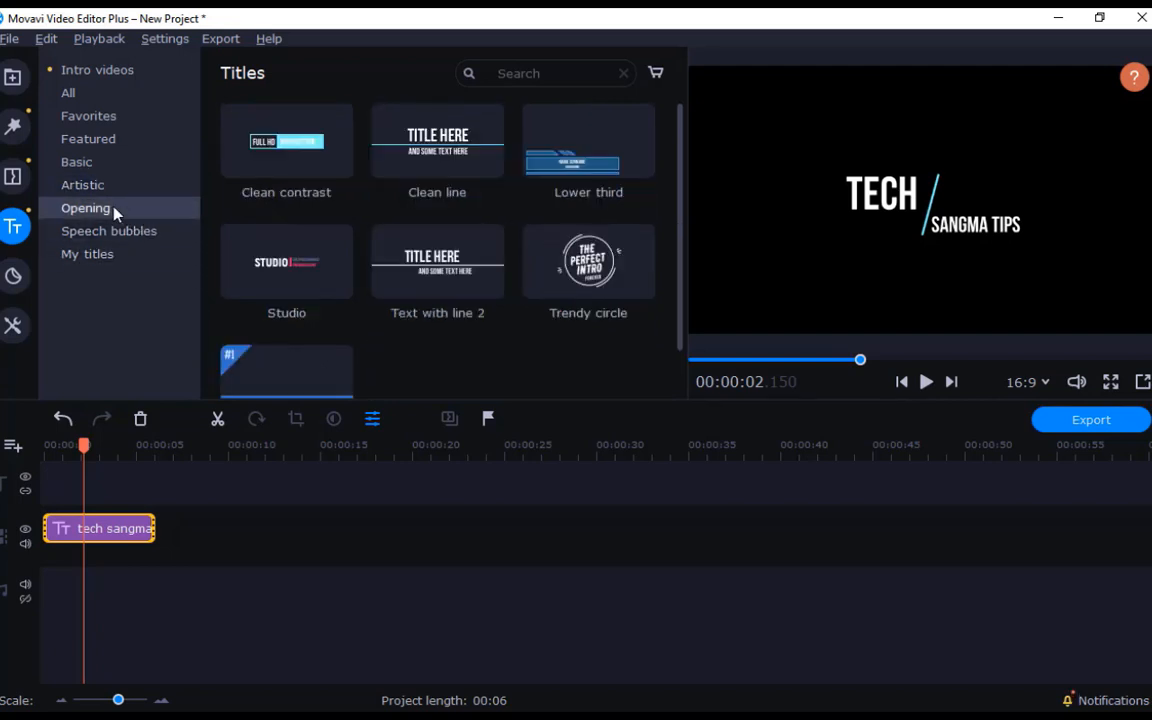
pyautogui.click(288, 256)
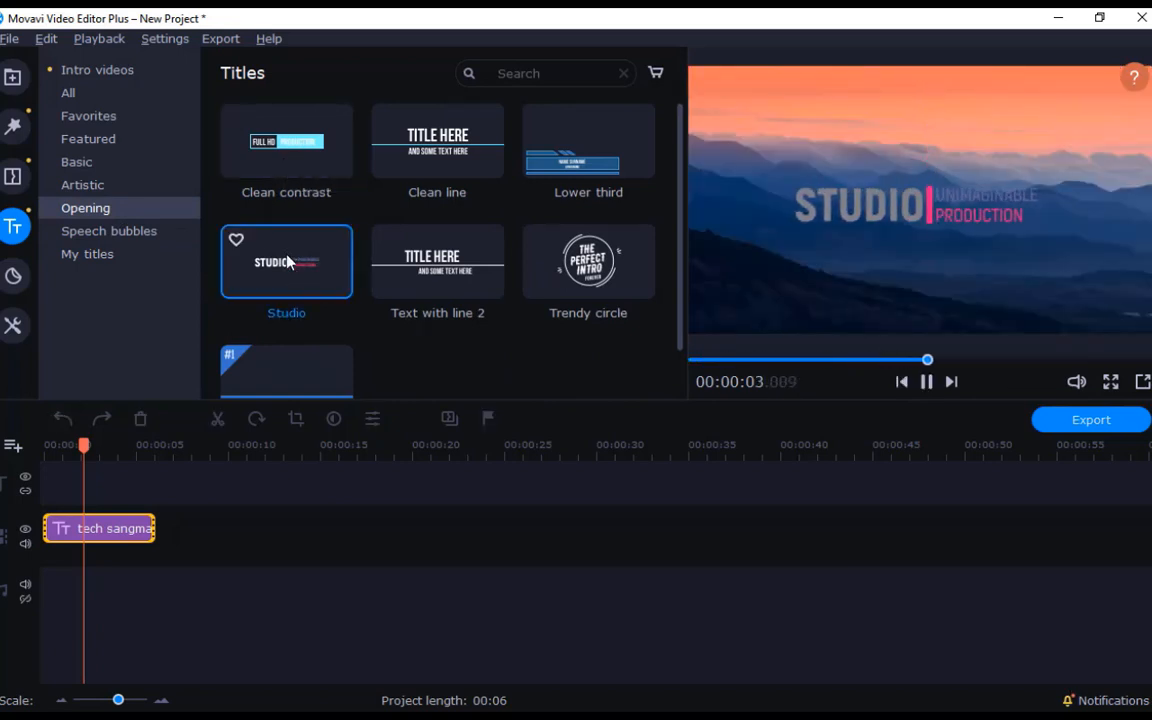
pyautogui.click(162, 237)
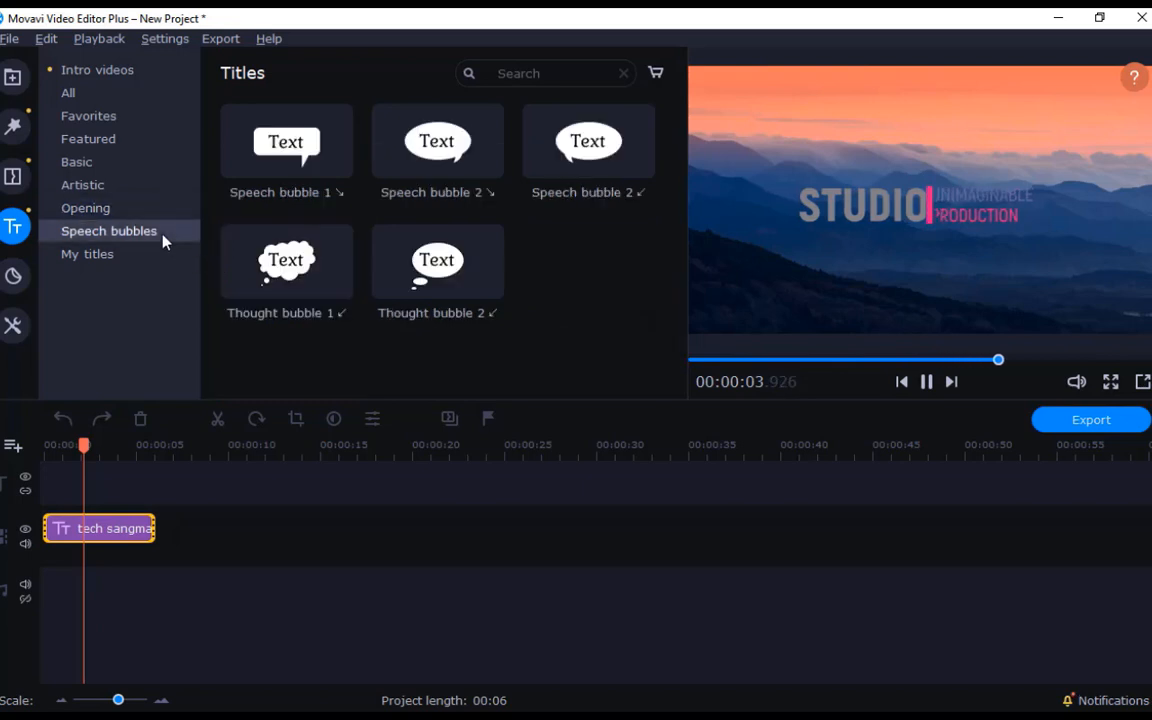
pyautogui.click(98, 257)
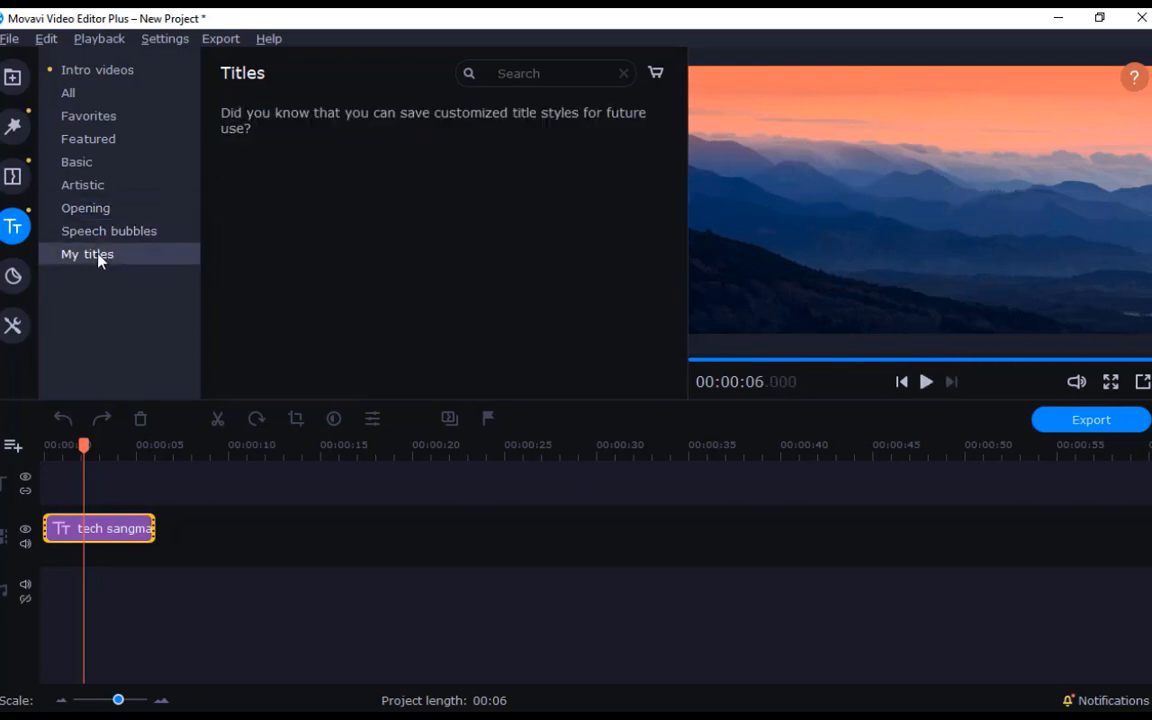
# Browse the Featured stickers, previewing Basic head 1 and Bang!, and check the available video editing tools
pyautogui.click(13, 278)
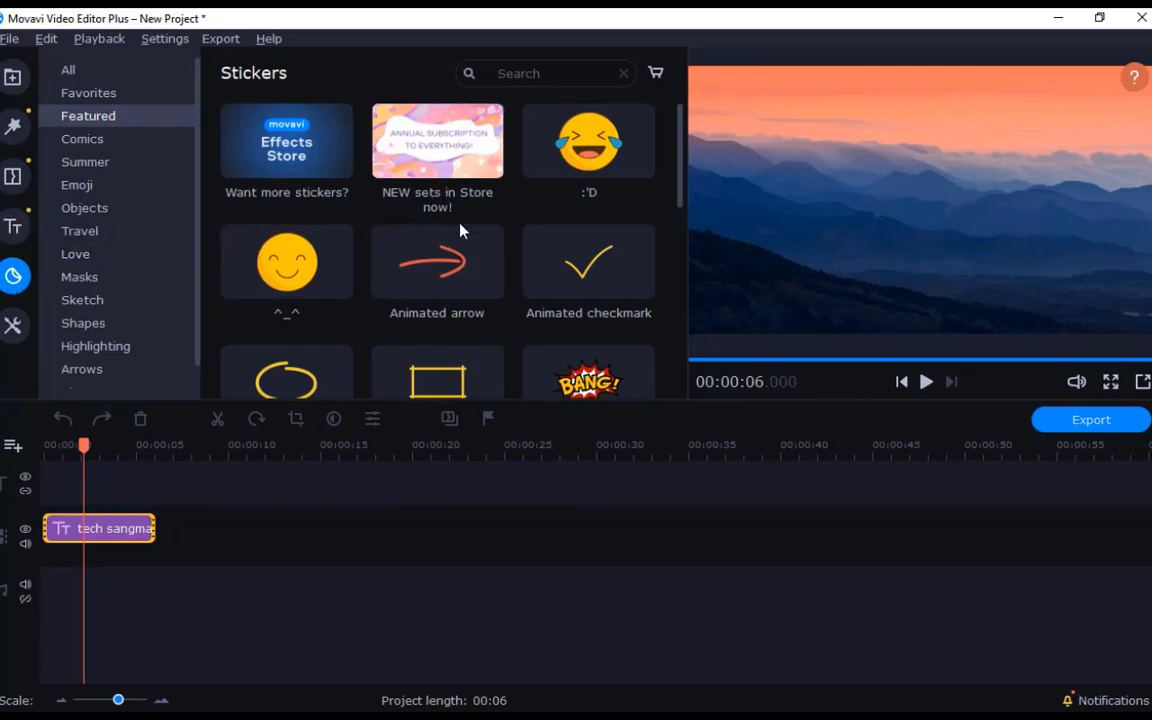
pyautogui.scroll(-1, 460, 232)
pyautogui.scroll(-1, 463, 252)
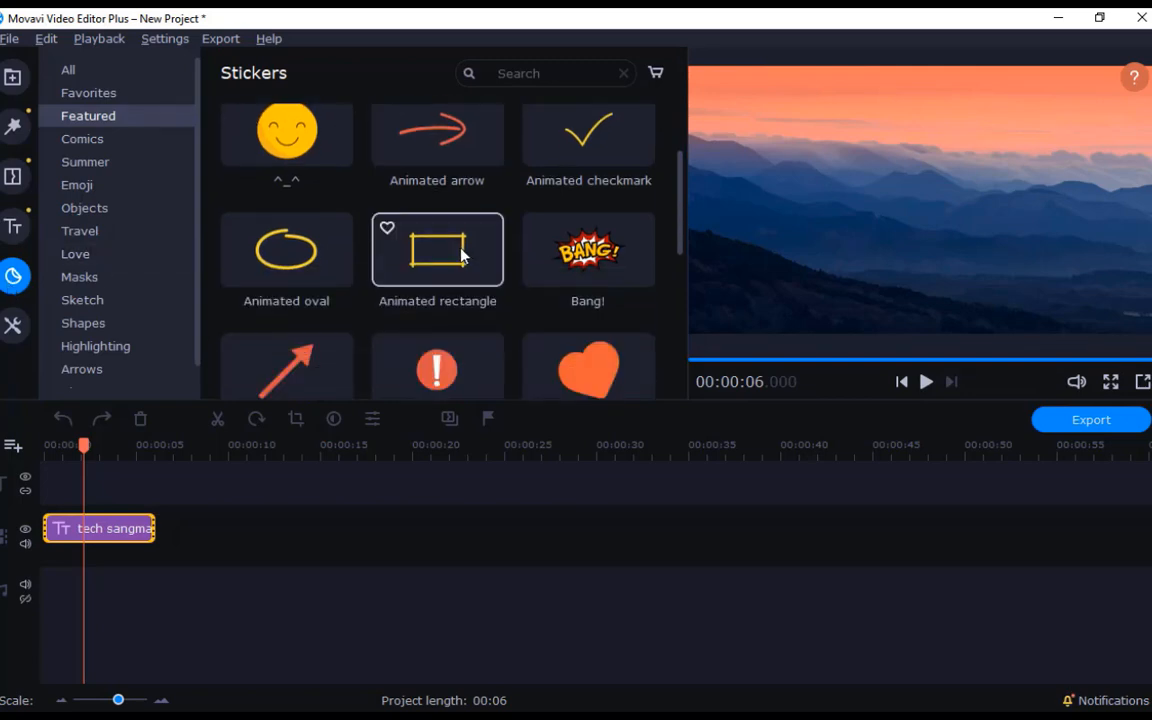
pyautogui.scroll(-1, 463, 256)
pyautogui.click(321, 268)
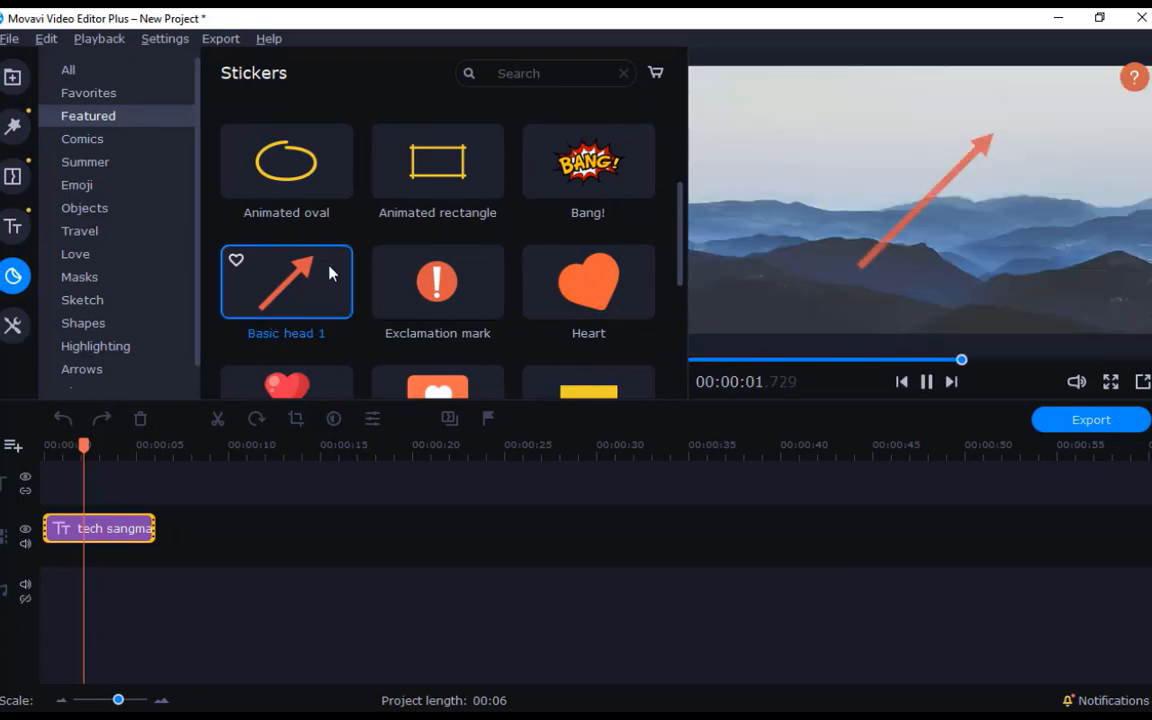
pyautogui.click(605, 185)
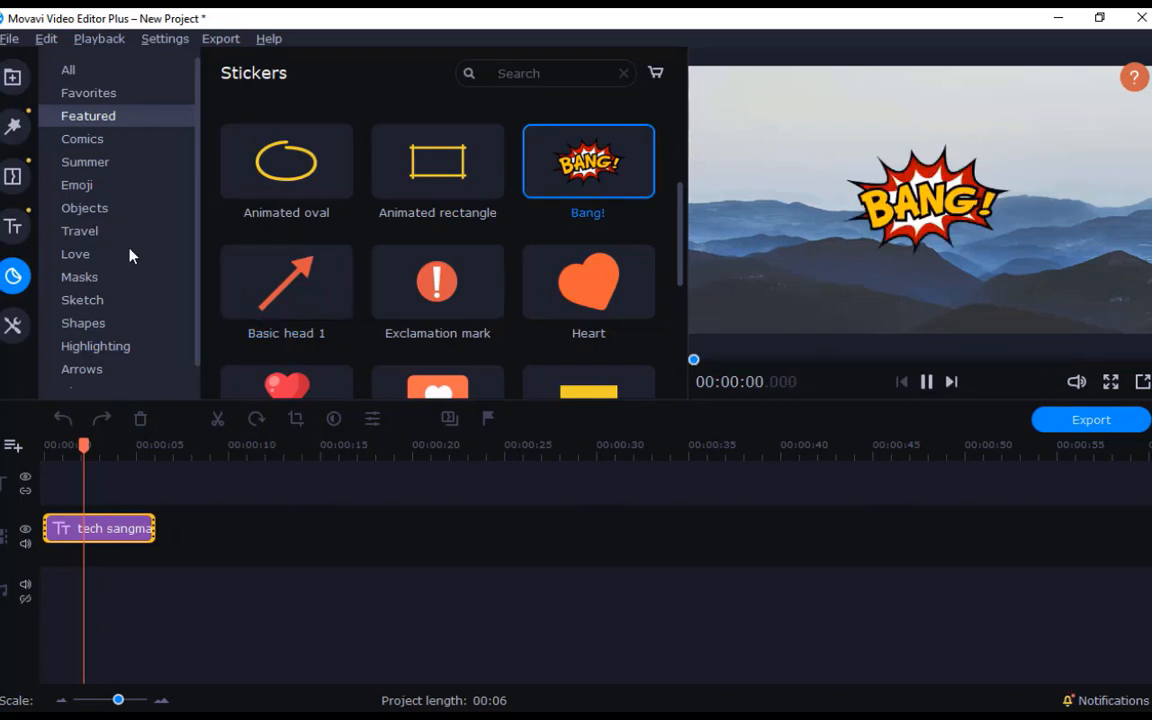
pyautogui.click(14, 324)
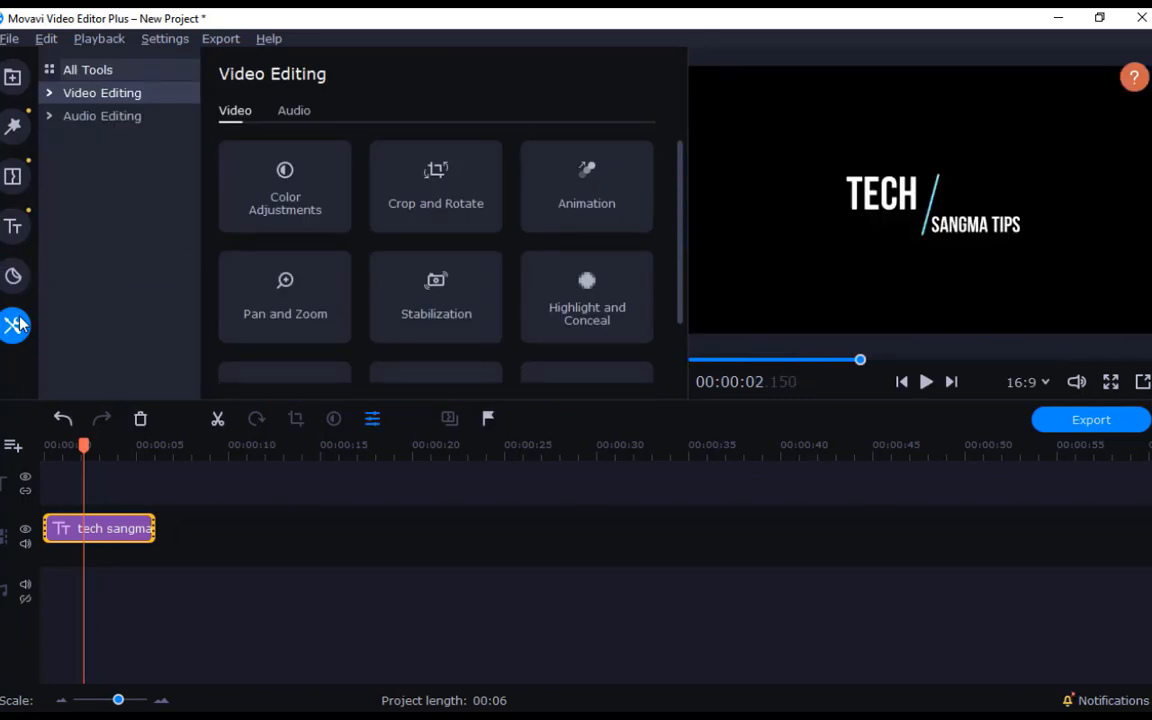
# Import the beach, Pexels Videos 2249449 and Colorful Ferris Wheel in Motion videos from Downloads and add them to the timeline before the title
pyautogui.click(13, 76)
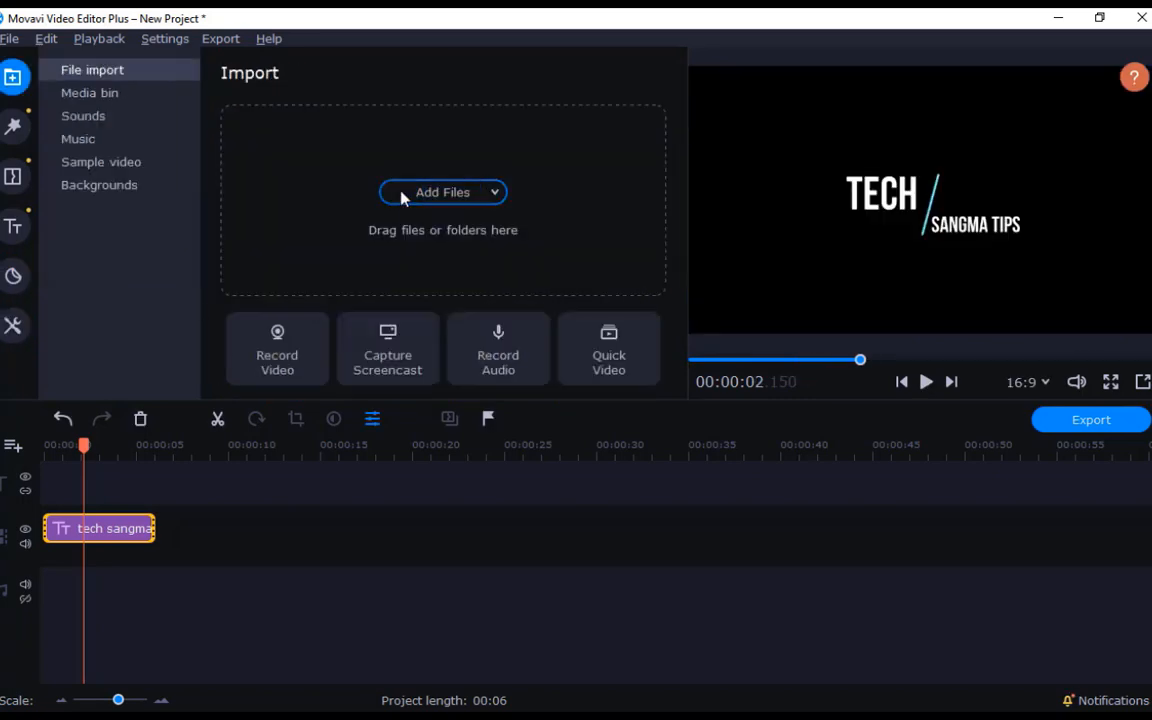
pyautogui.click(401, 193)
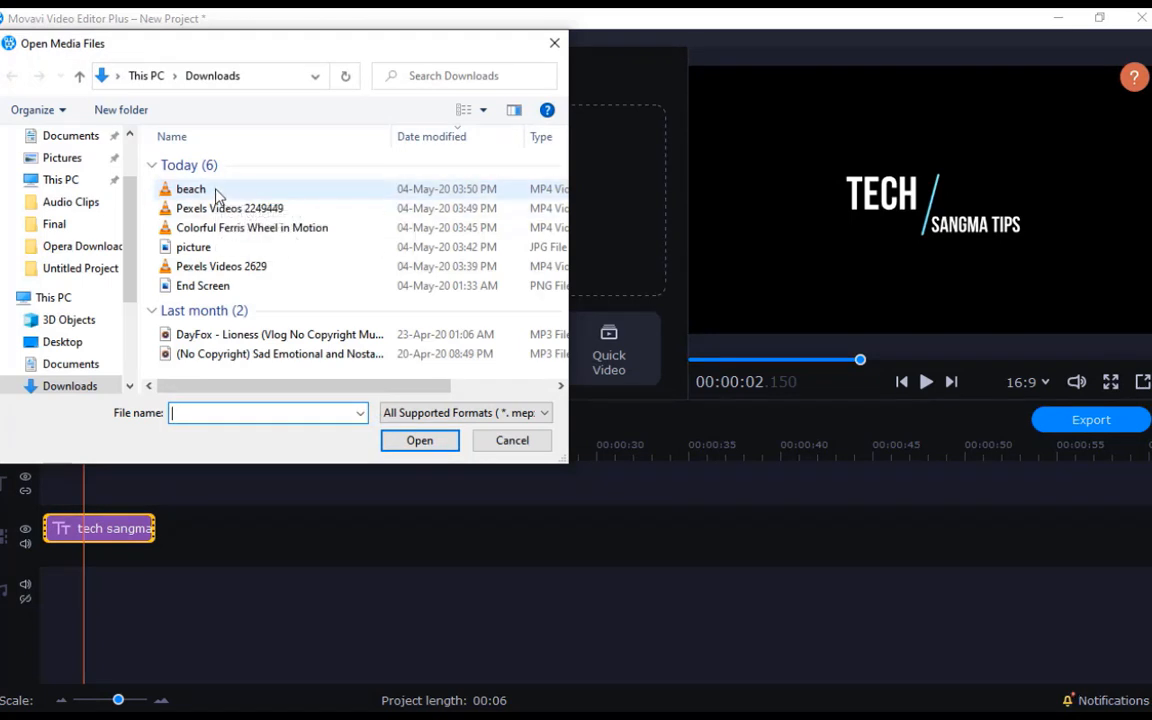
pyautogui.click(215, 192)
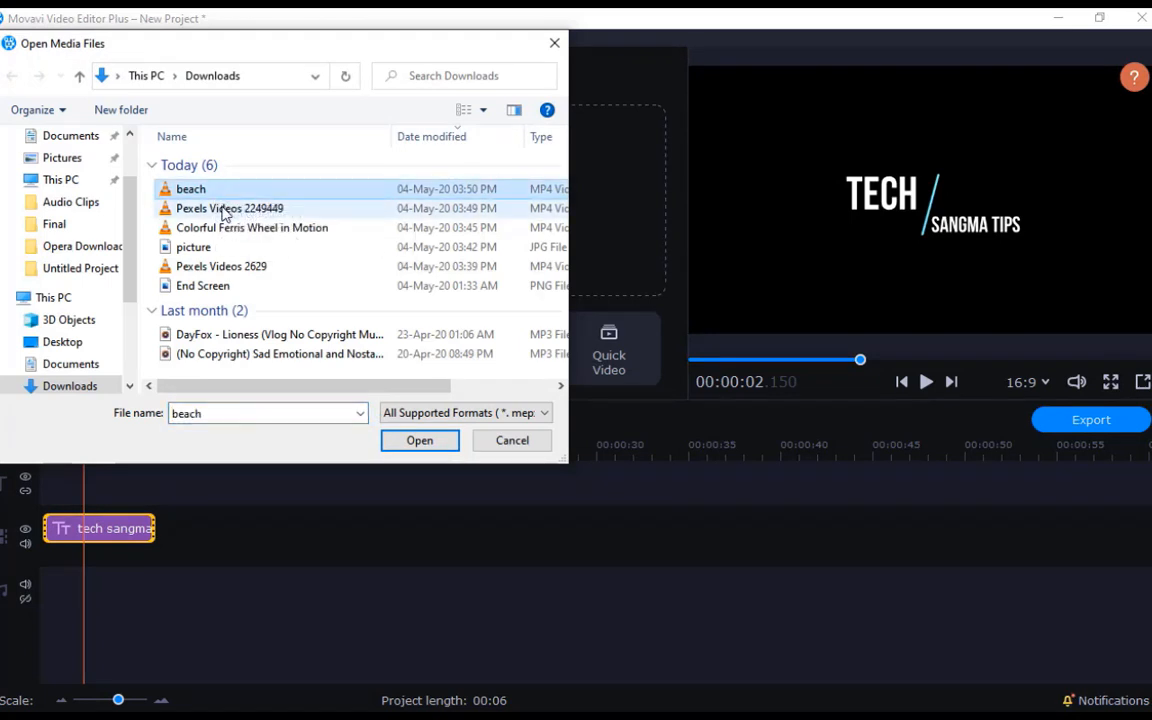
pyautogui.keyDown('ctrl'); pyautogui.click(224, 211); pyautogui.keyUp('ctrl')
pyautogui.keyDown('ctrl'); pyautogui.click(230, 230); pyautogui.keyUp('ctrl')
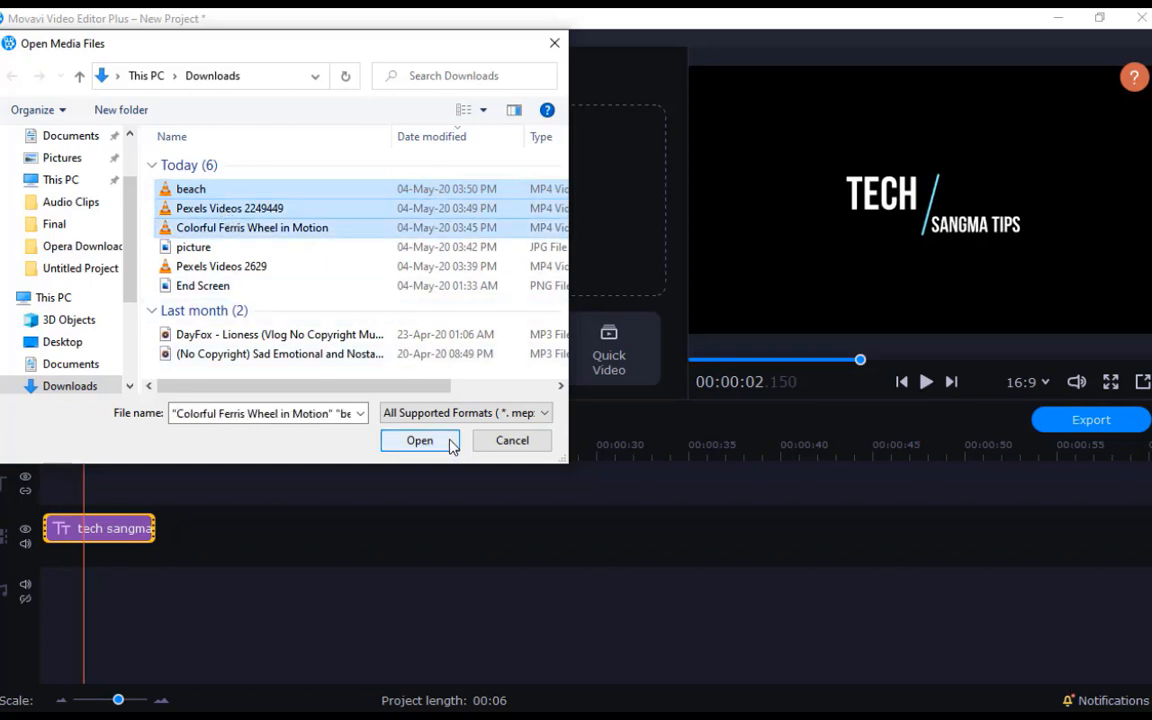
pyautogui.click(419, 440)
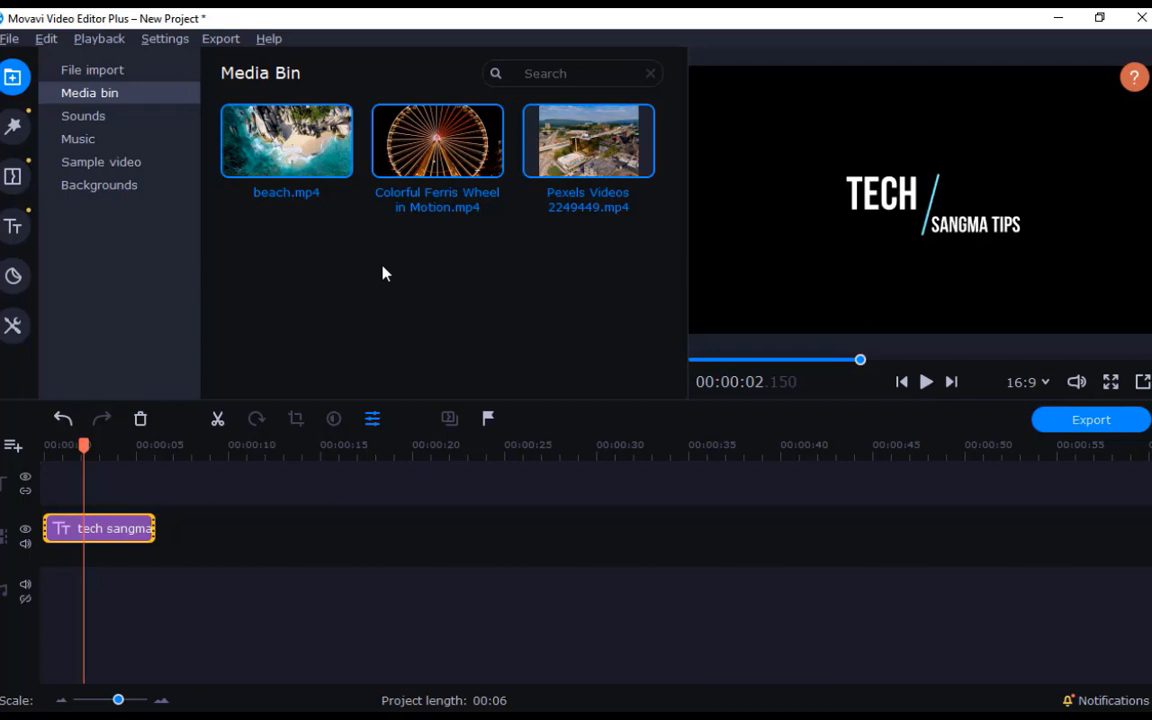
pyautogui.rightClick(303, 157)
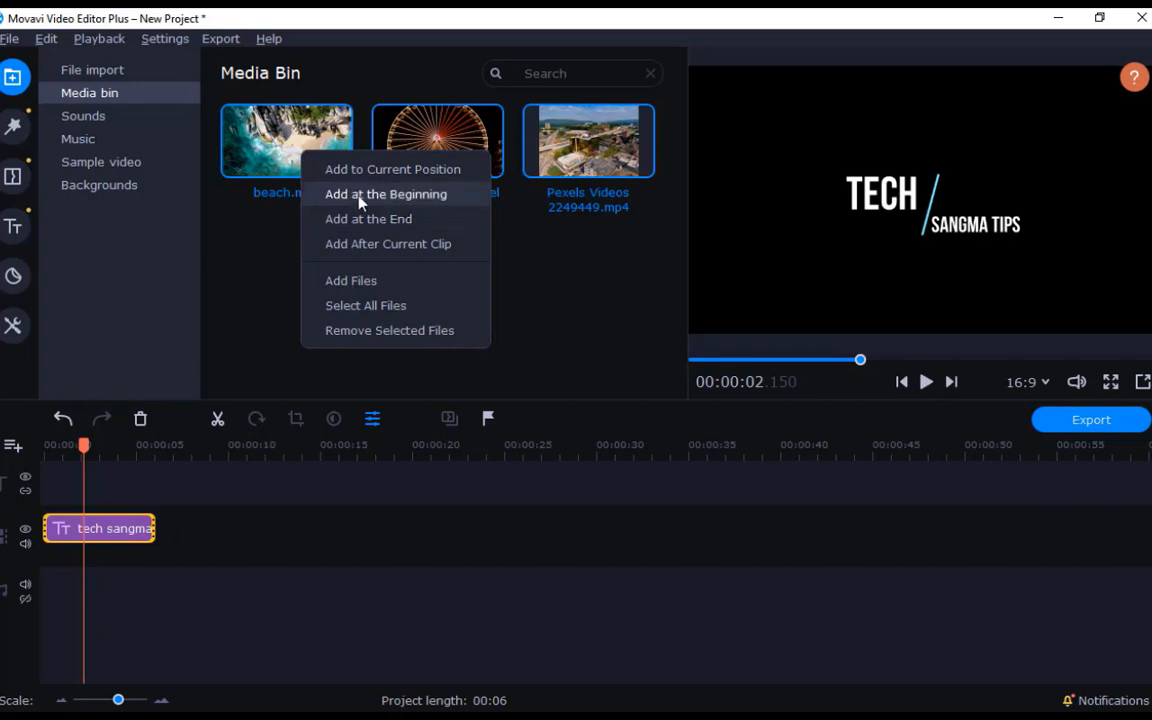
pyautogui.click(391, 176)
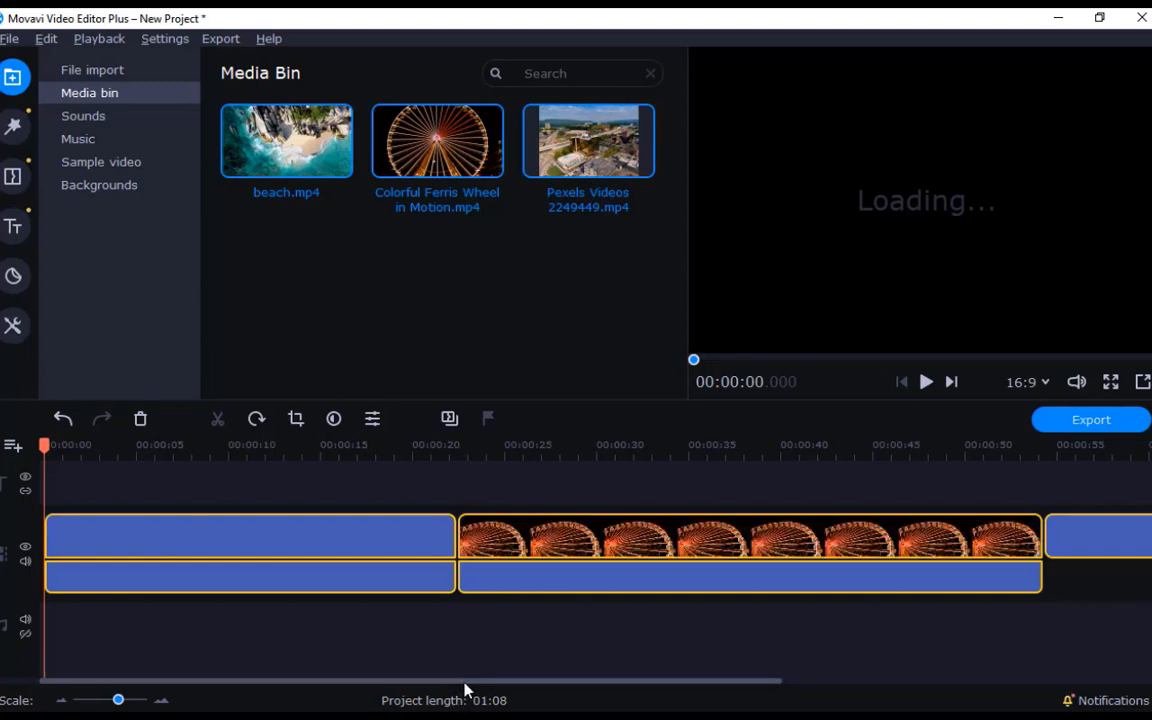
# Move the title clip onto the title track above the beach video, starting at about 4 seconds
pyautogui.moveTo(465, 689); pyautogui.dragTo(548, 692)
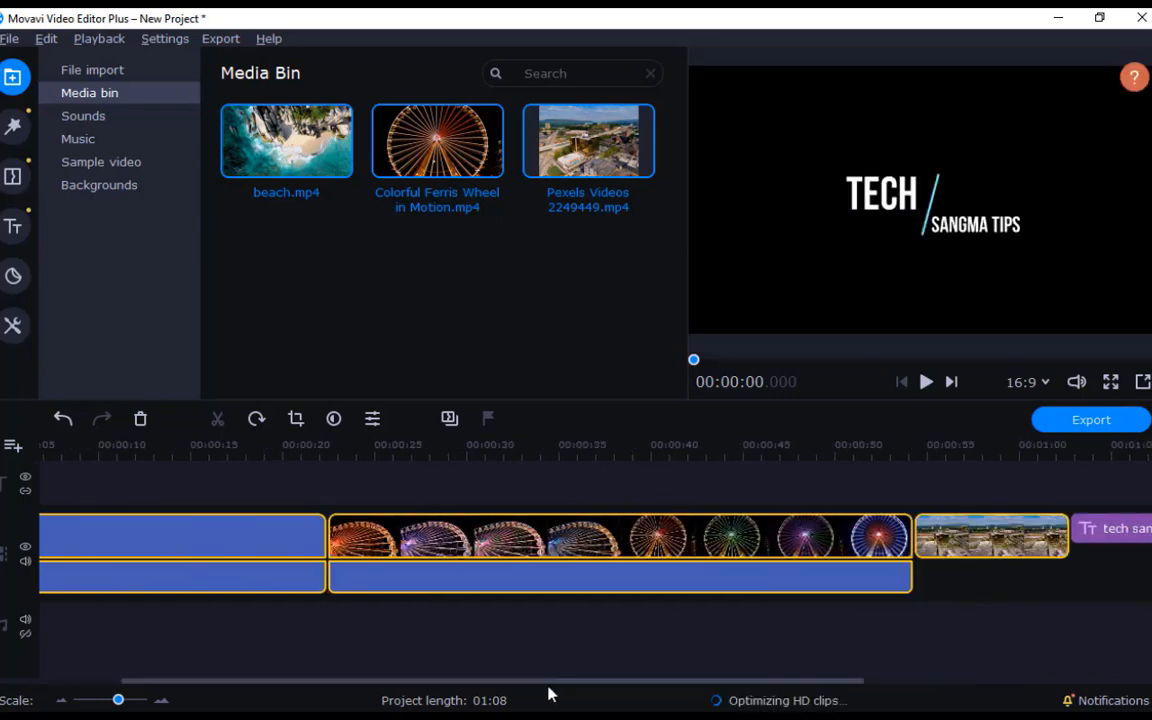
pyautogui.click(1122, 541)
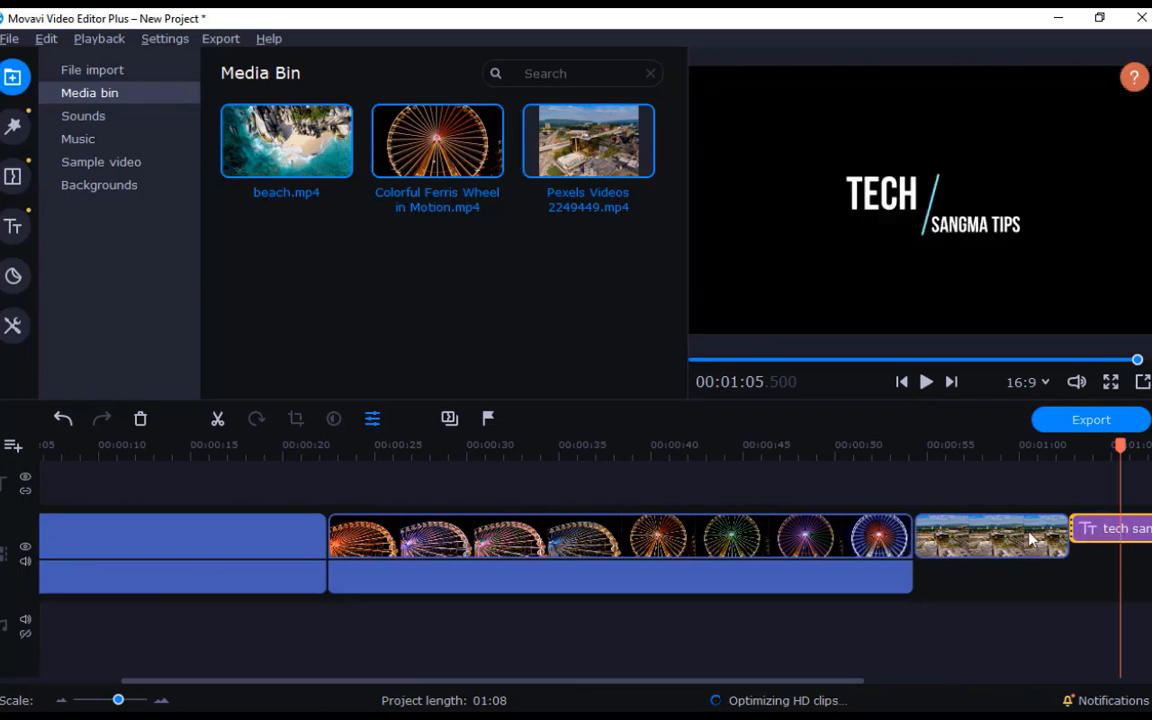
pyautogui.moveTo(1122, 541); pyautogui.dragTo(146, 505)
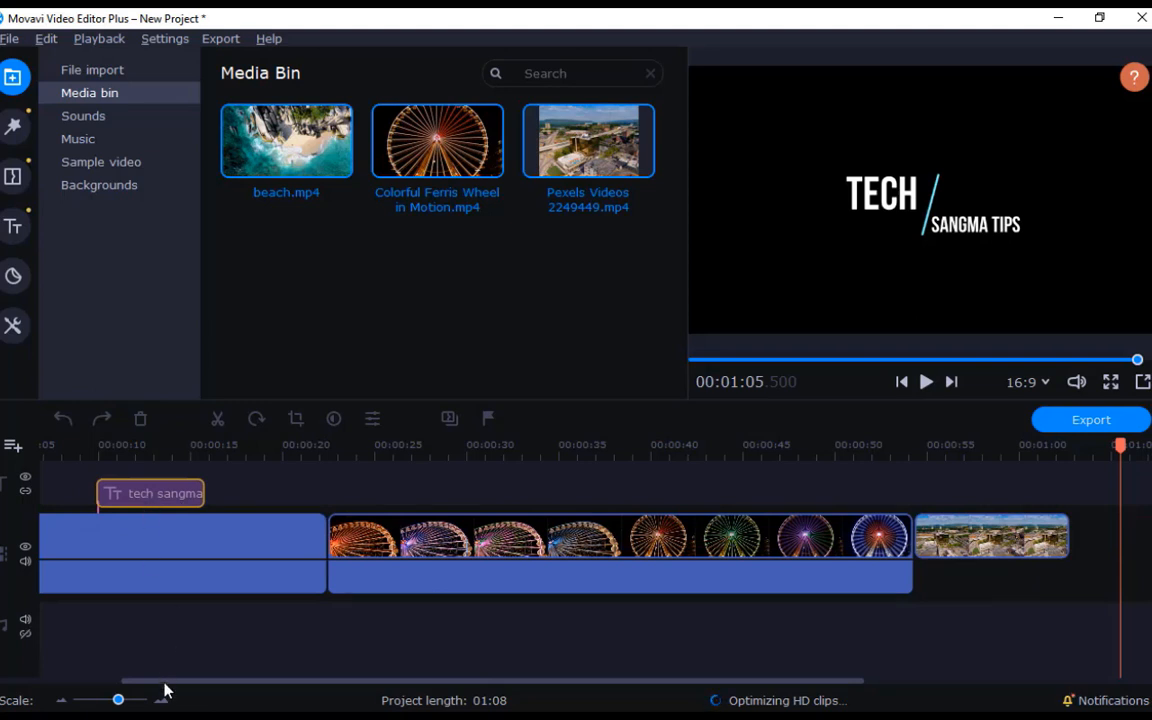
pyautogui.moveTo(165, 690); pyautogui.dragTo(98, 681)
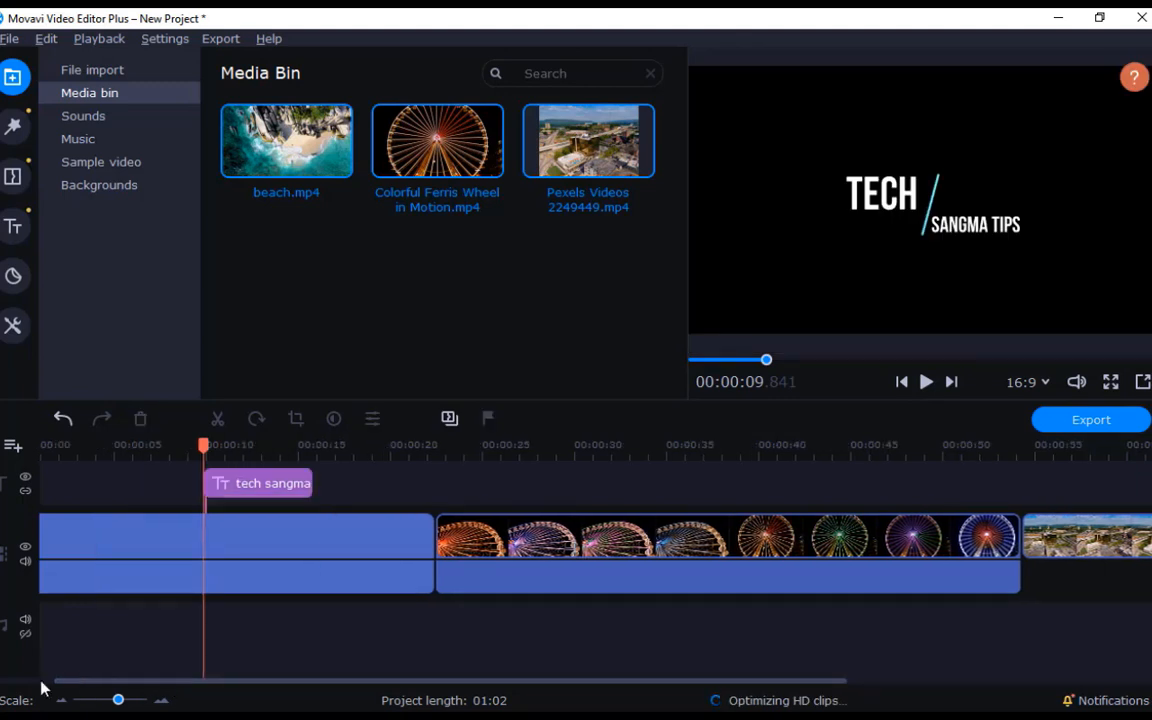
pyautogui.moveTo(282, 492); pyautogui.dragTo(190, 497)
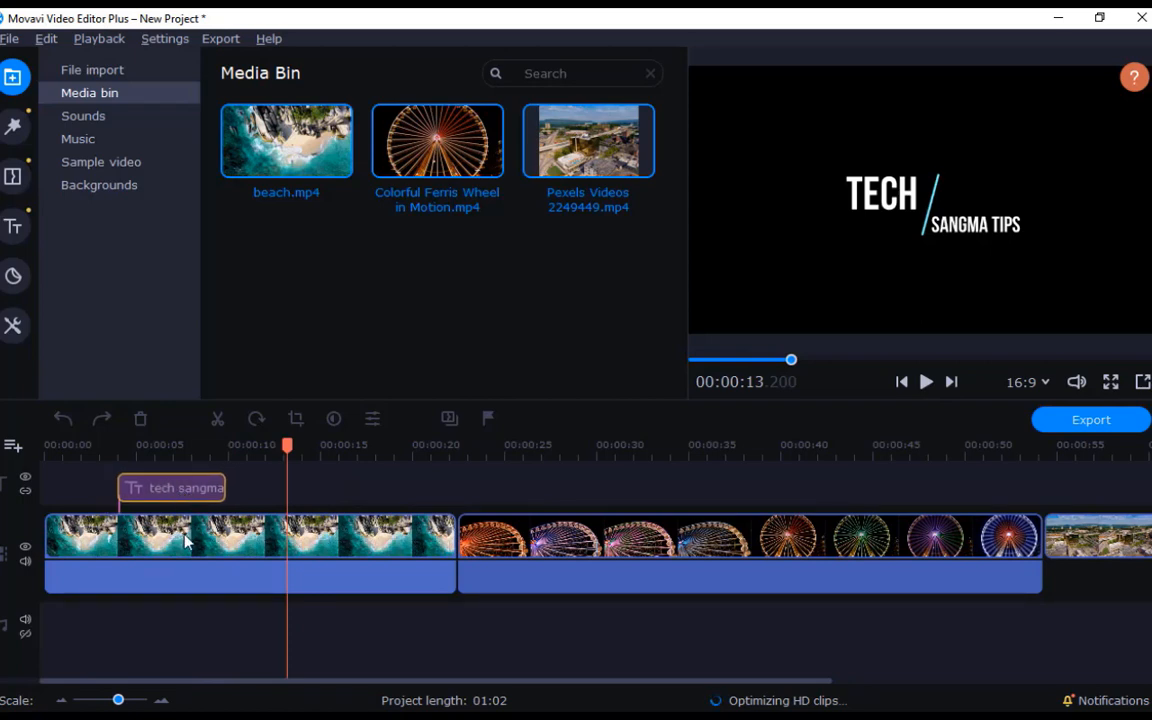
pyautogui.click(117, 484)
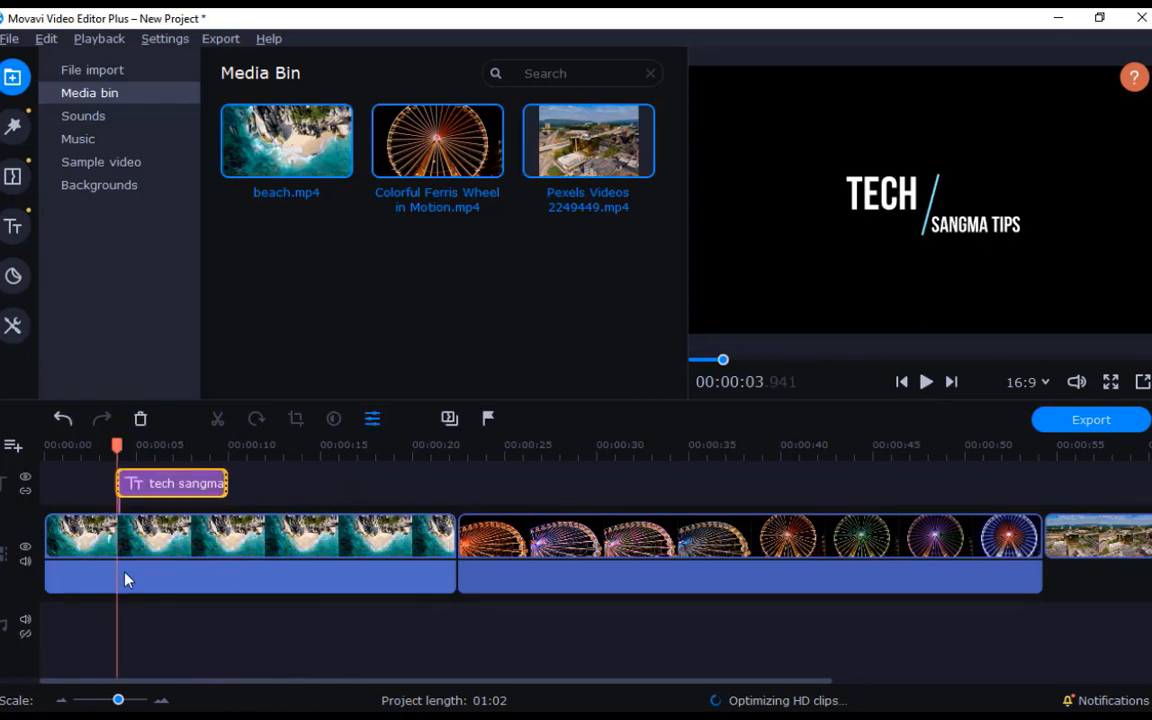
# Play the project from the beginning to check the title over the beach video
pyautogui.click(92, 450)
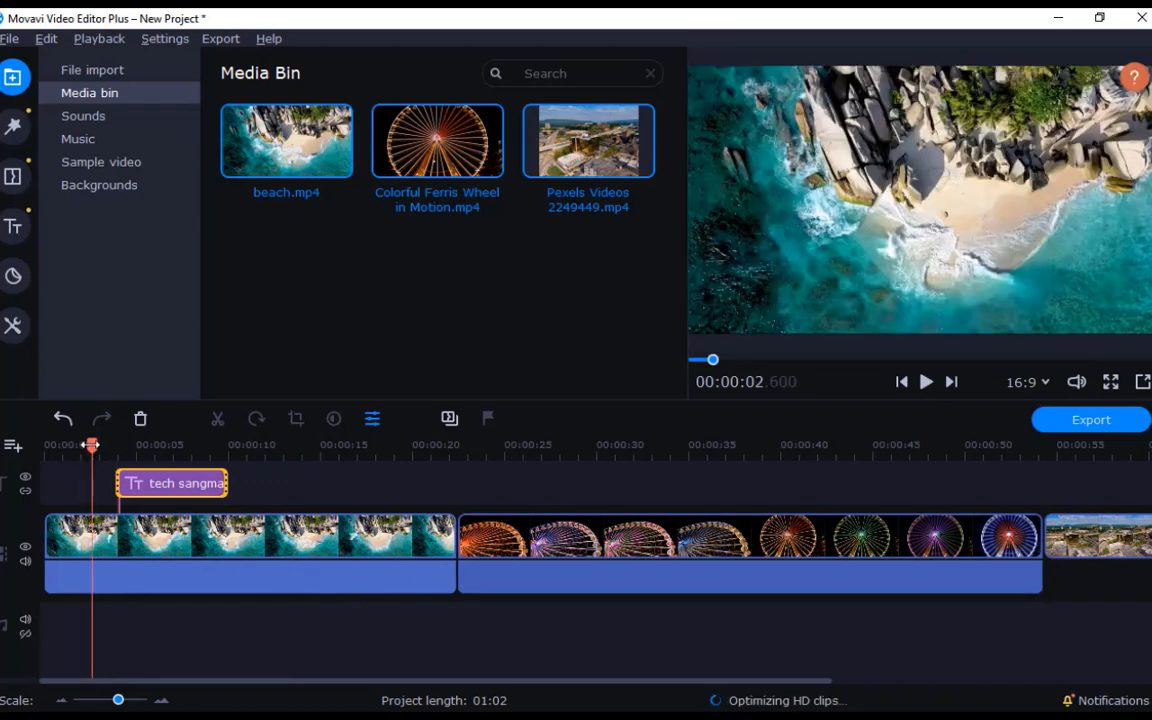
pyautogui.moveTo(92, 446); pyautogui.dragTo(38, 450)
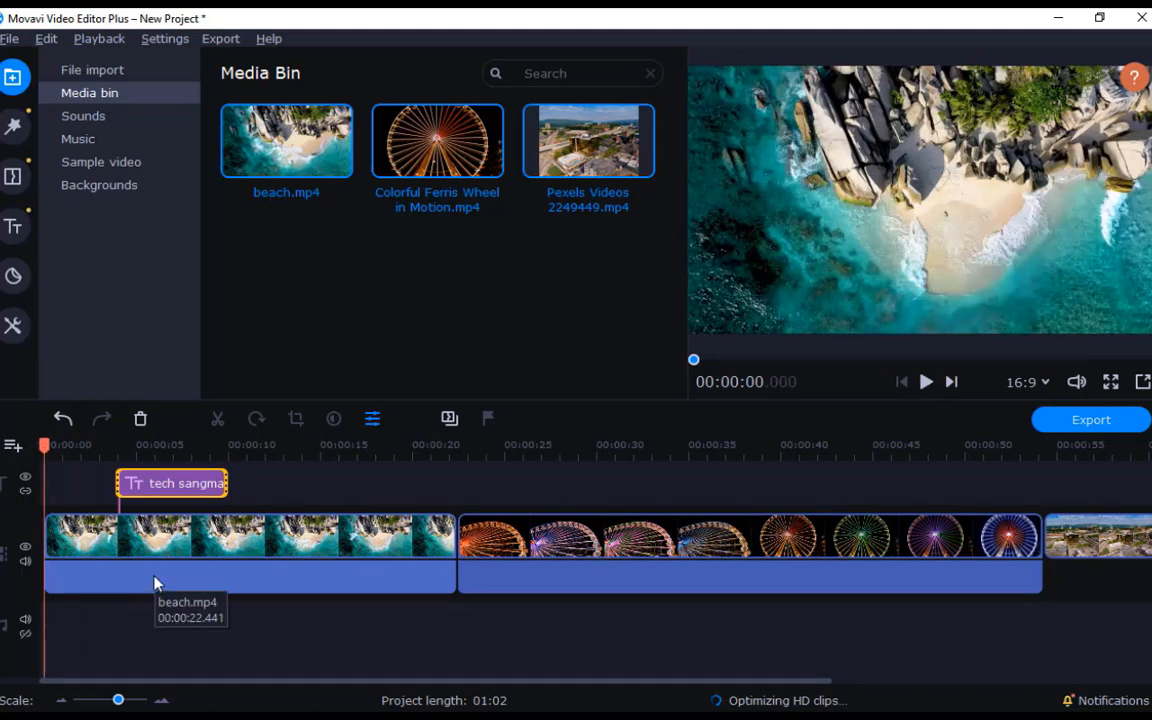
pyautogui.click(927, 384)
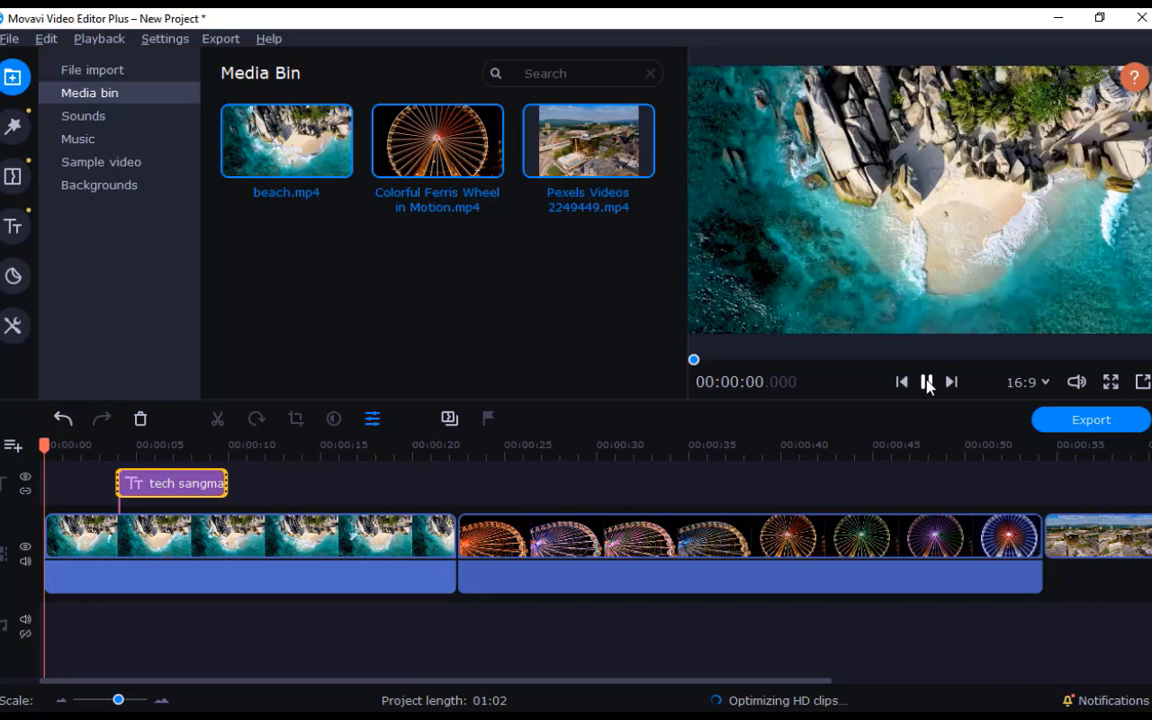
# Delete the beach and Ferris wheel clips' audio, the title clip and the Pexels Videos 2249449 clip from the timeline
pyautogui.click(405, 576)
pyautogui.click(927, 390)
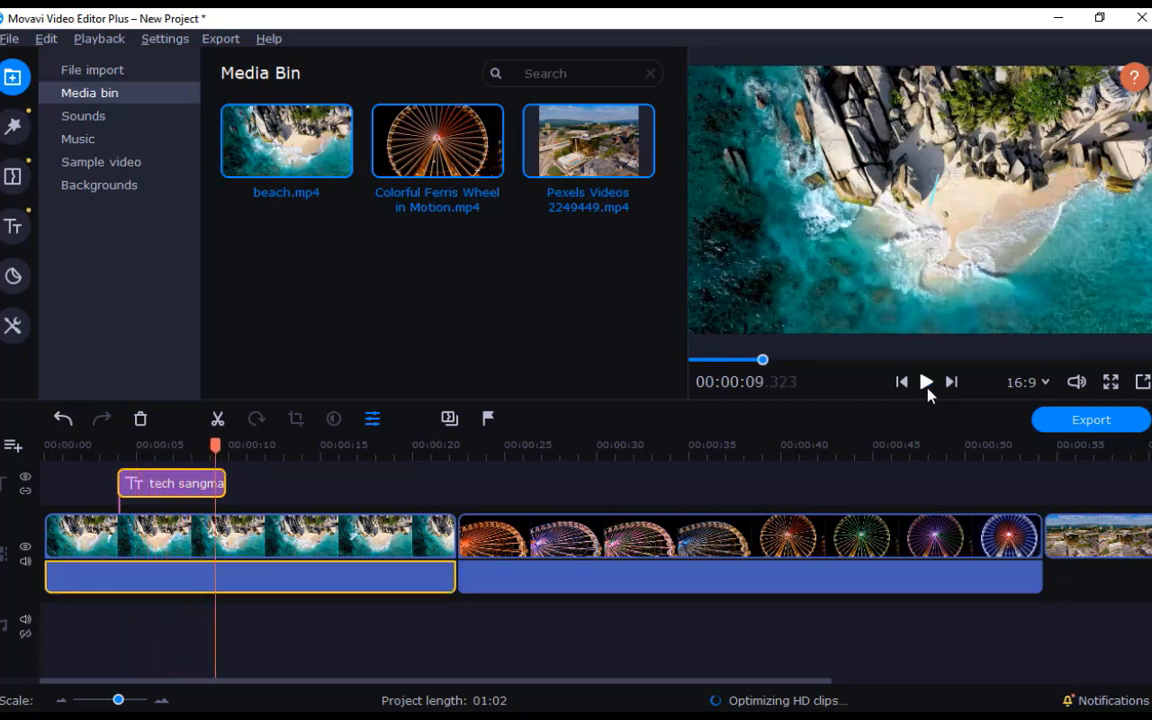
pyautogui.keyDown('ctrl'); pyautogui.click(507, 589); pyautogui.keyUp('ctrl')
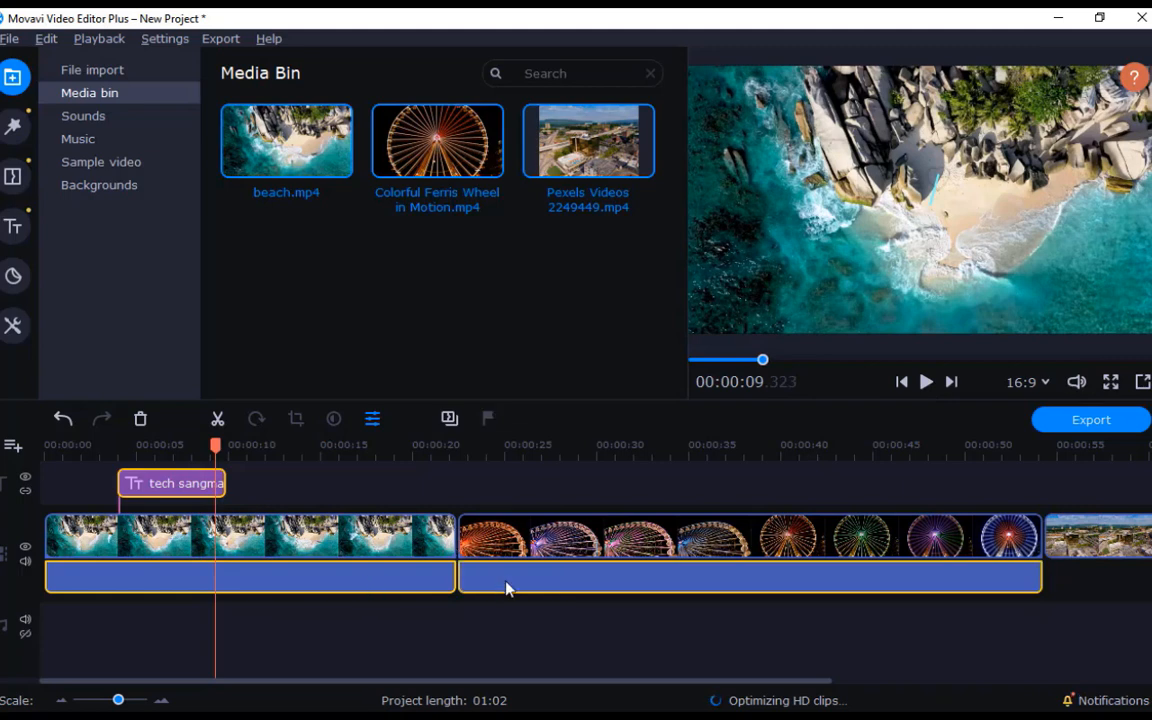
pyautogui.moveTo(581, 686); pyautogui.dragTo(694, 689)
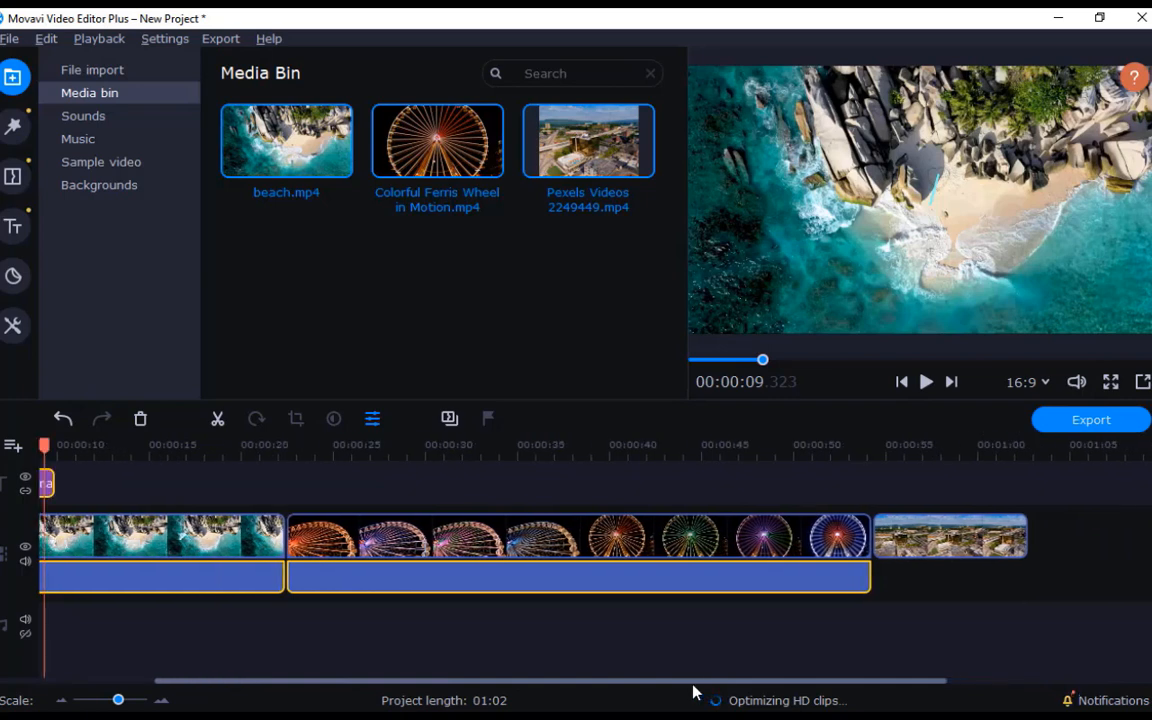
pyautogui.keyDown('ctrl'); pyautogui.click(930, 556); pyautogui.keyUp('ctrl')
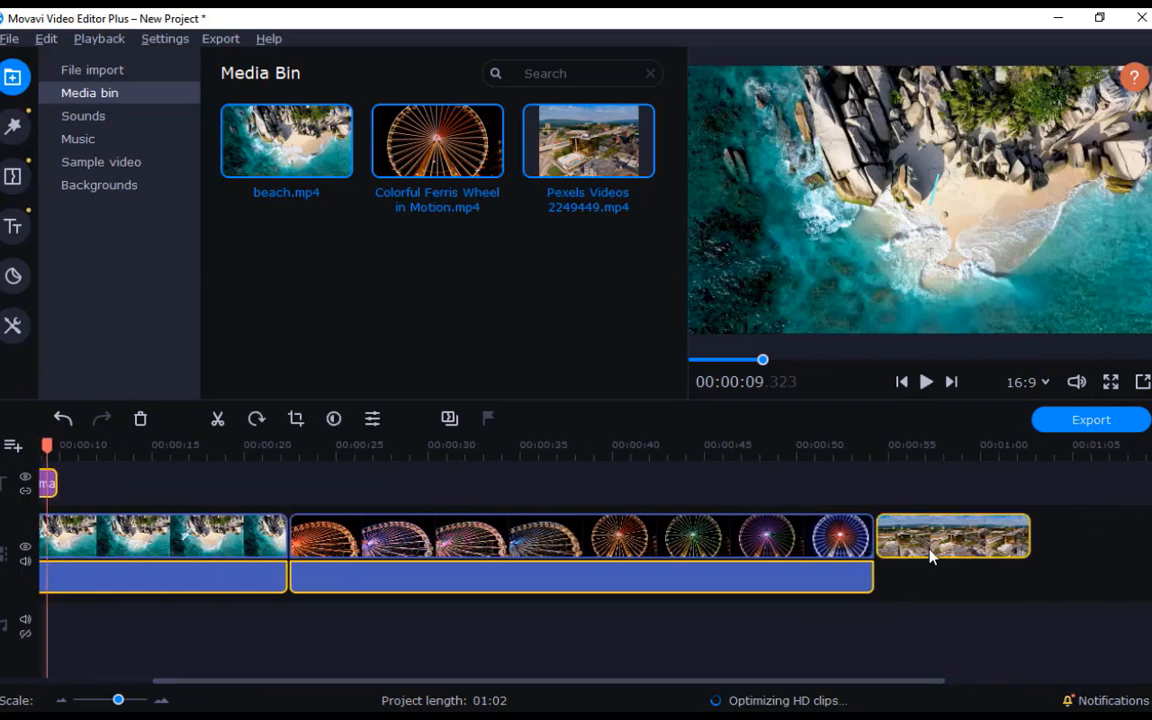
pyautogui.rightClick(724, 587)
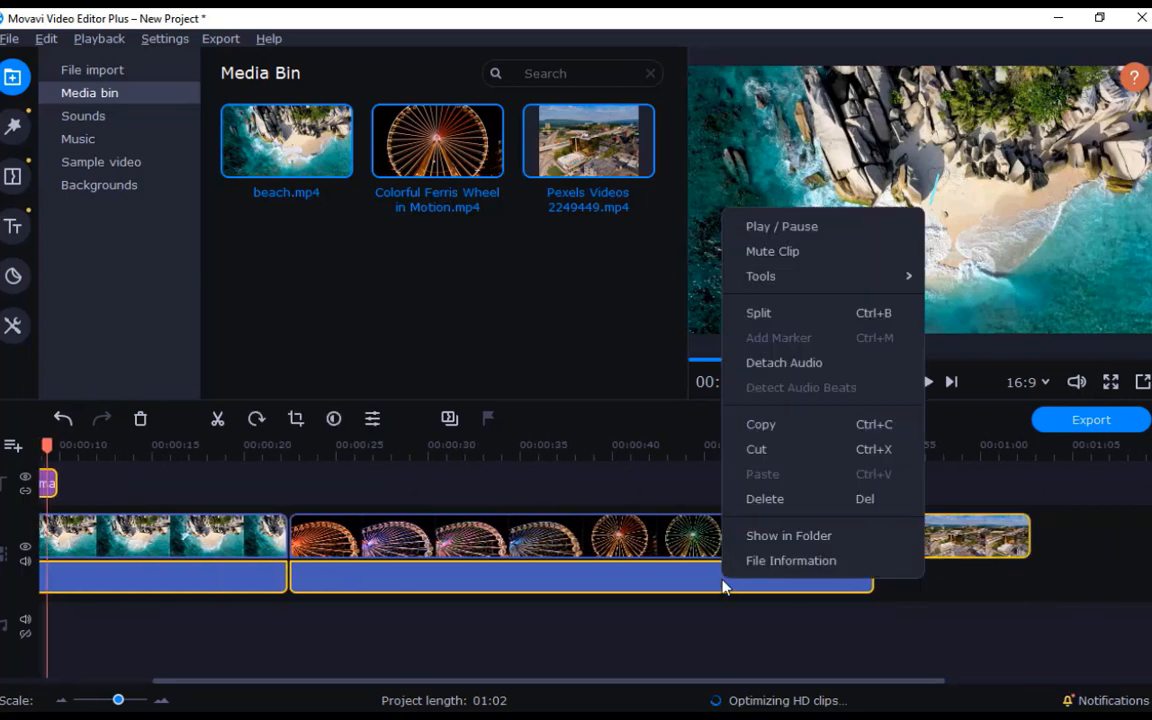
pyautogui.click(766, 499)
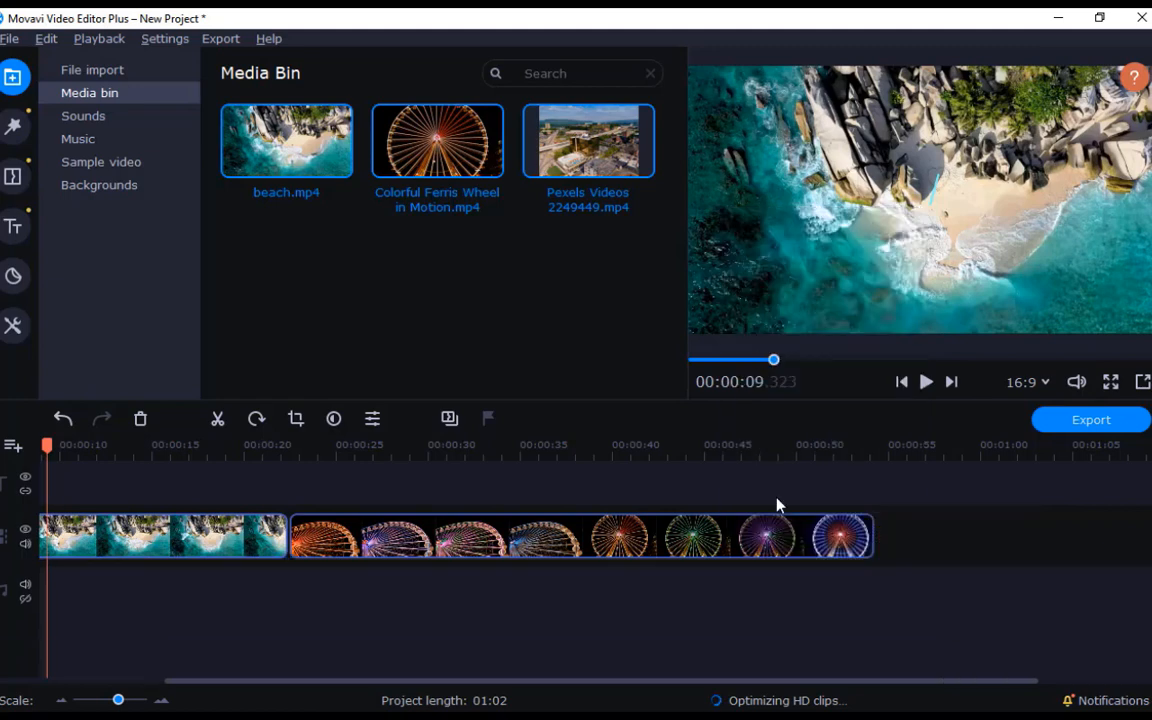
# Import the "(No Copyright) Sad Emotional and Nostalgic Background Music" MP3 from Downloads and place it at the start of the audio track
pyautogui.click(106, 70)
pyautogui.click(413, 193)
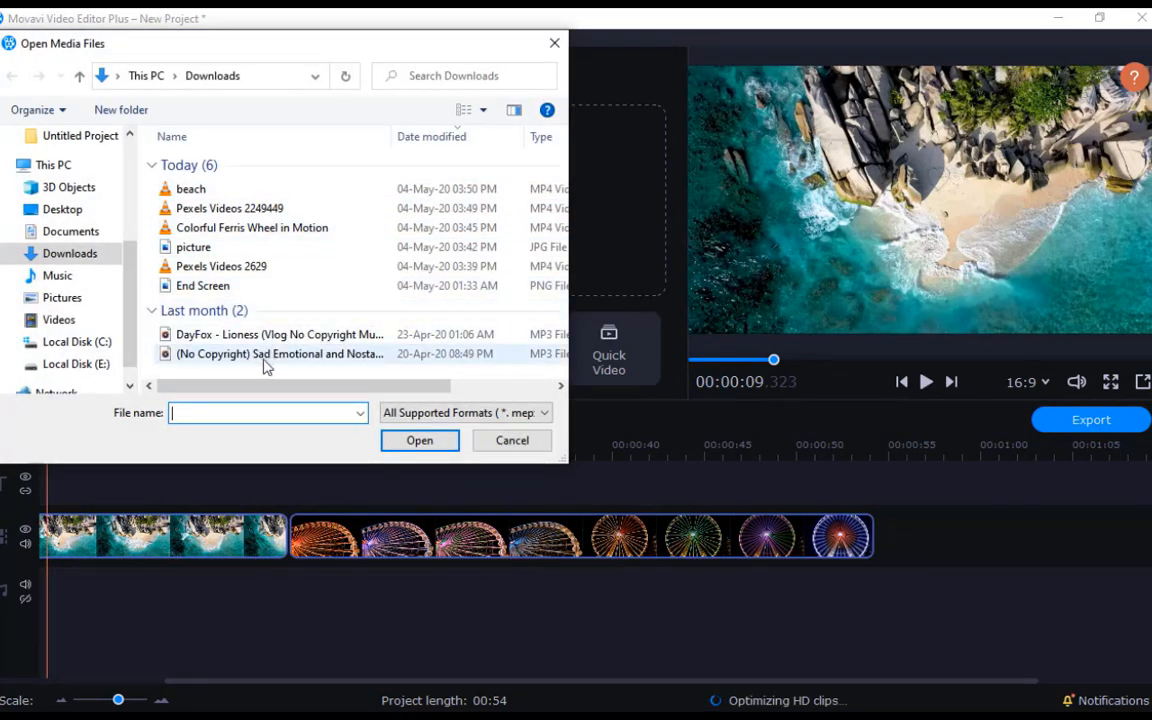
pyautogui.click(262, 360)
pyautogui.click(420, 442)
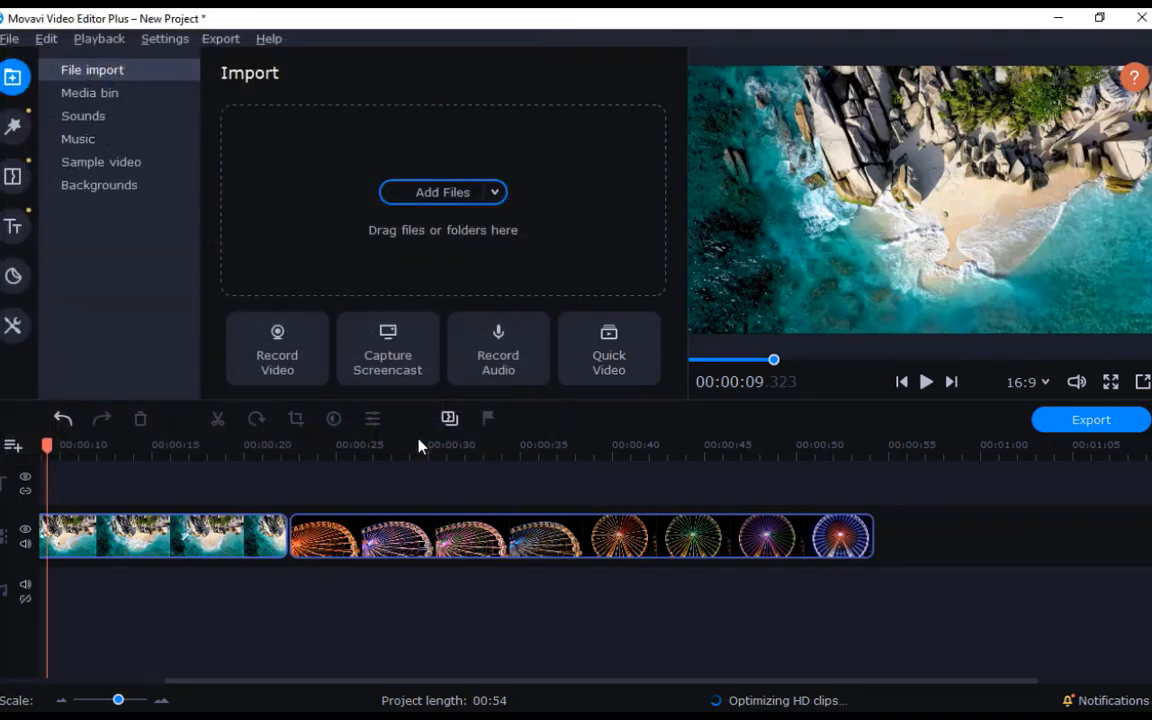
pyautogui.click(96, 93)
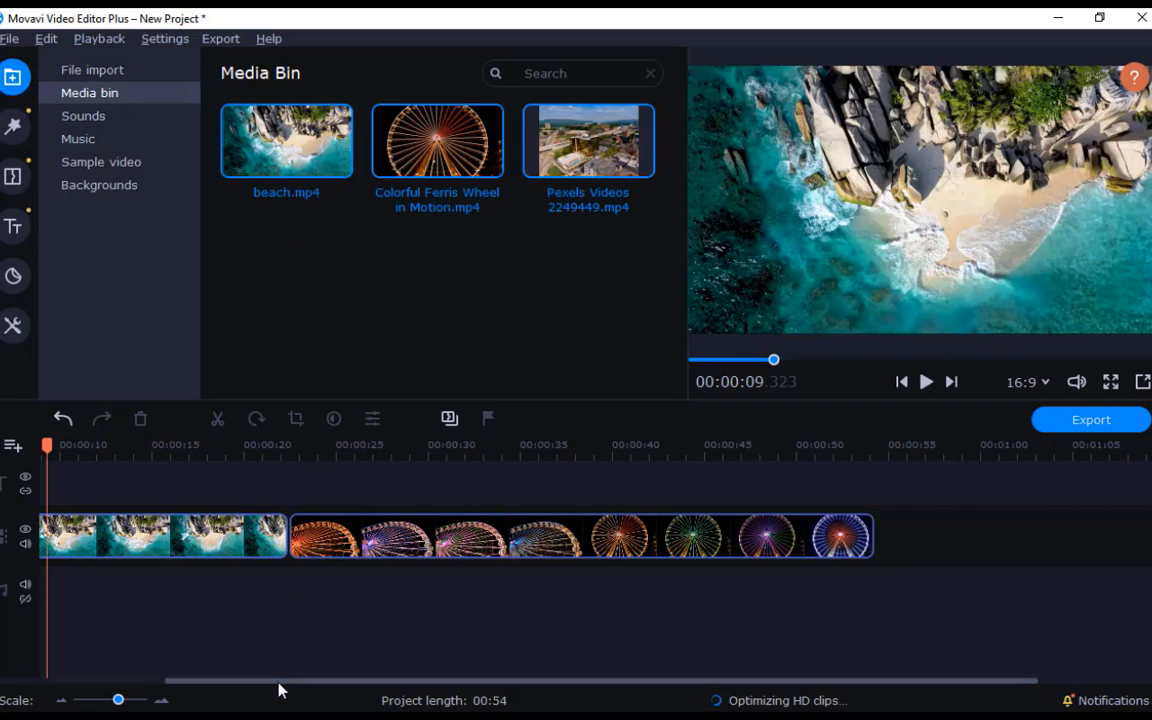
pyautogui.moveTo(278, 681); pyautogui.dragTo(110, 680)
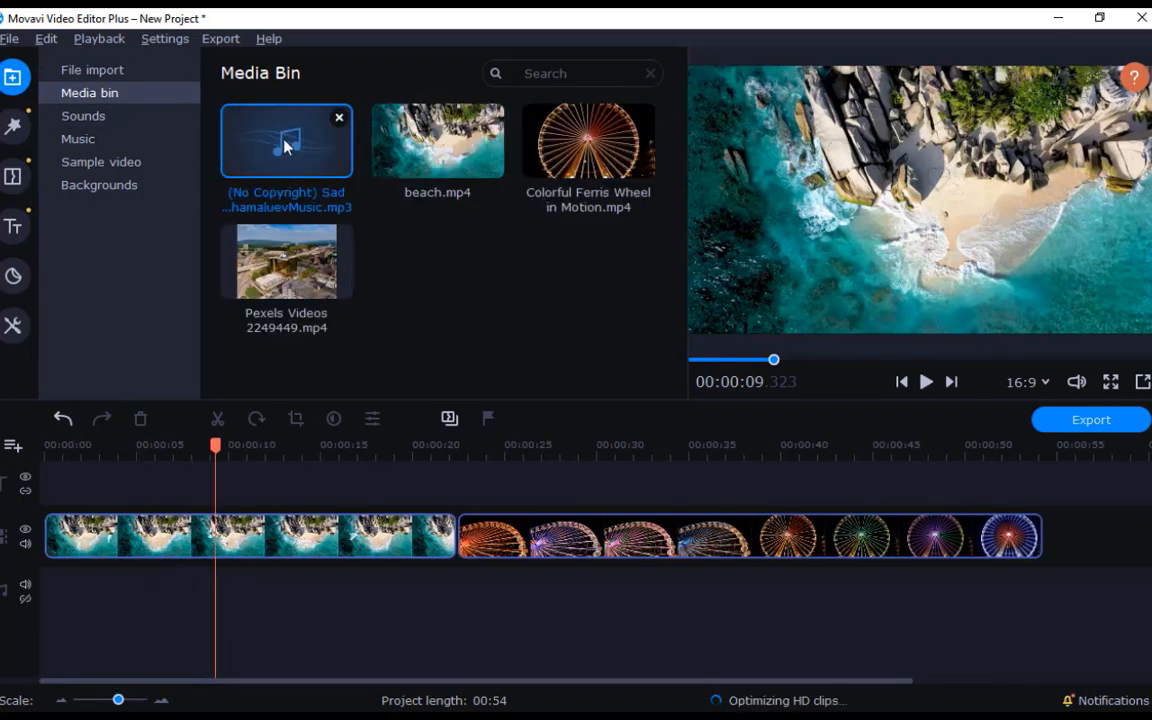
pyautogui.moveTo(284, 145); pyautogui.dragTo(42, 572)
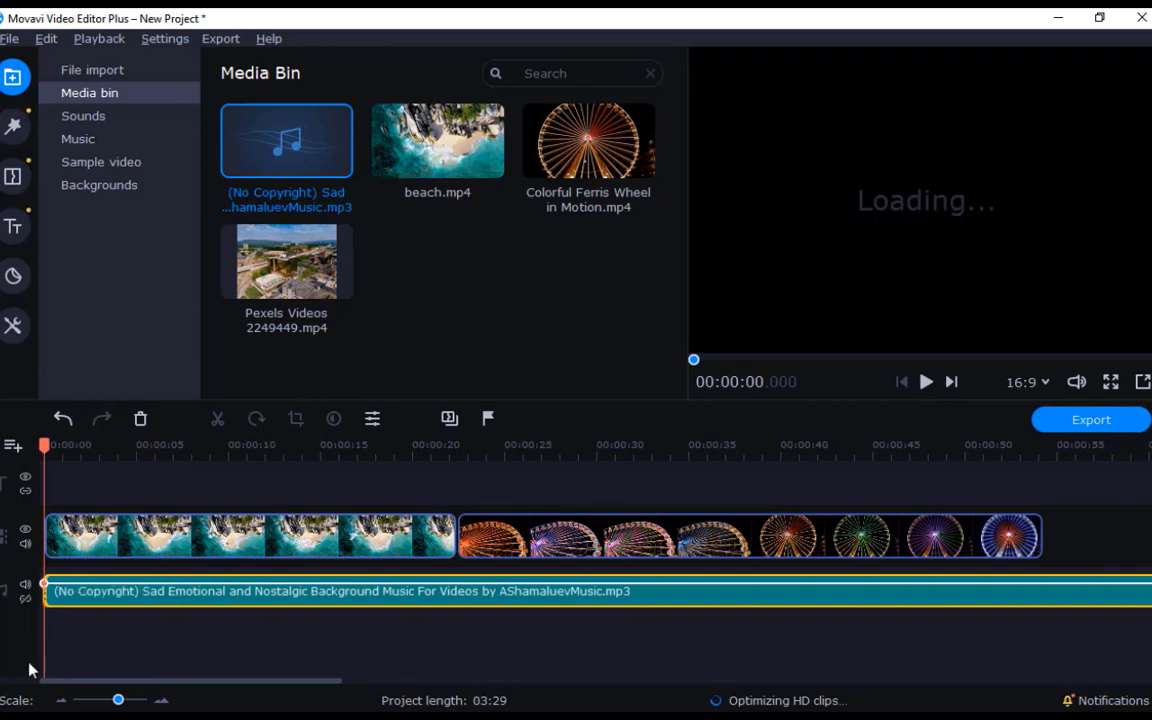
# Split the background music at the end of the Ferris wheel video, at about 54.25 seconds
pyautogui.moveTo(114, 683); pyautogui.dragTo(391, 684)
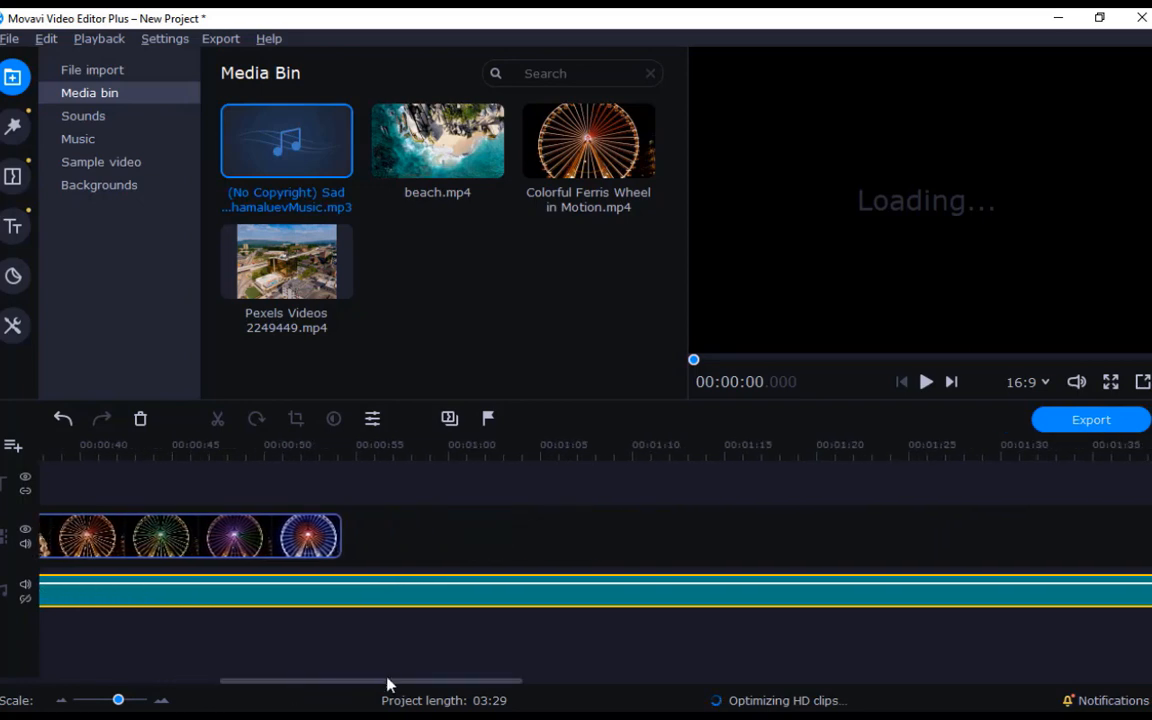
pyautogui.moveTo(507, 689); pyautogui.dragTo(303, 704)
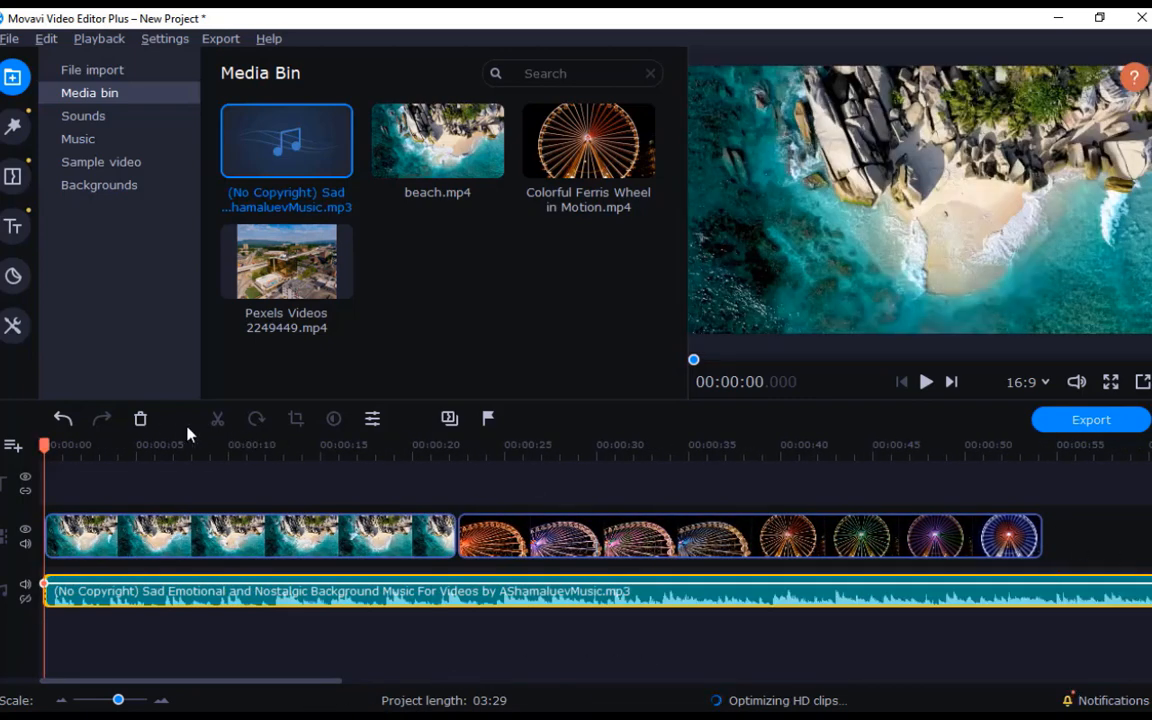
pyautogui.click(1048, 583)
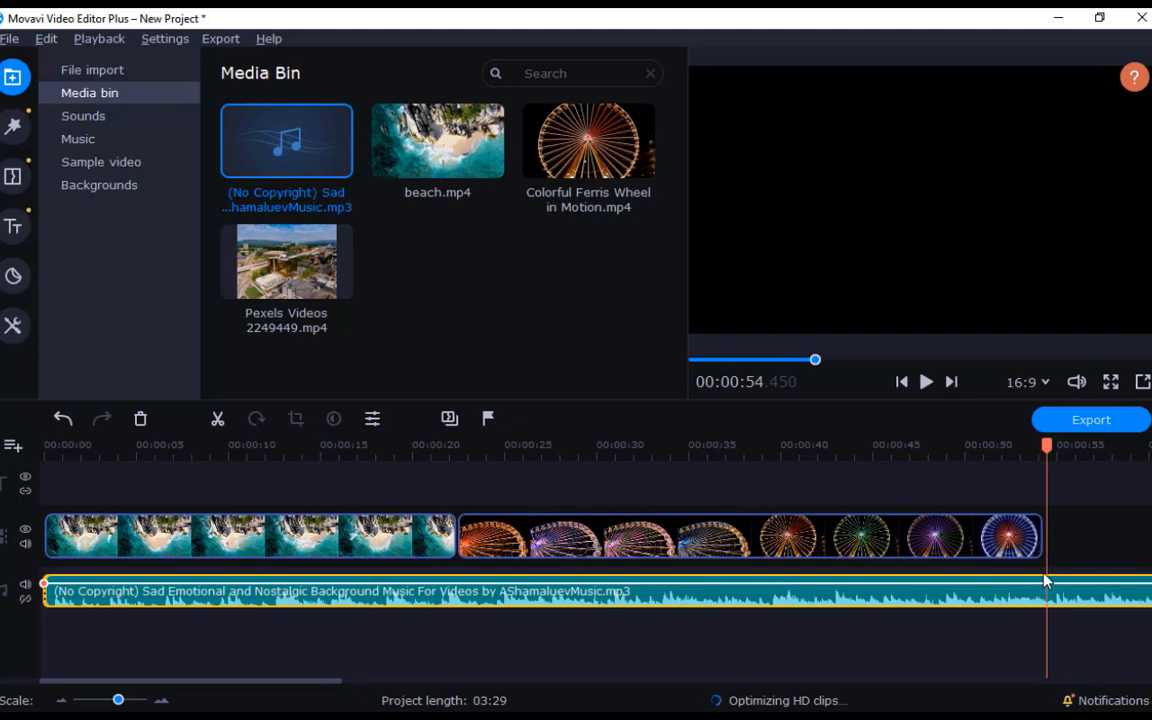
pyautogui.click(1046, 540)
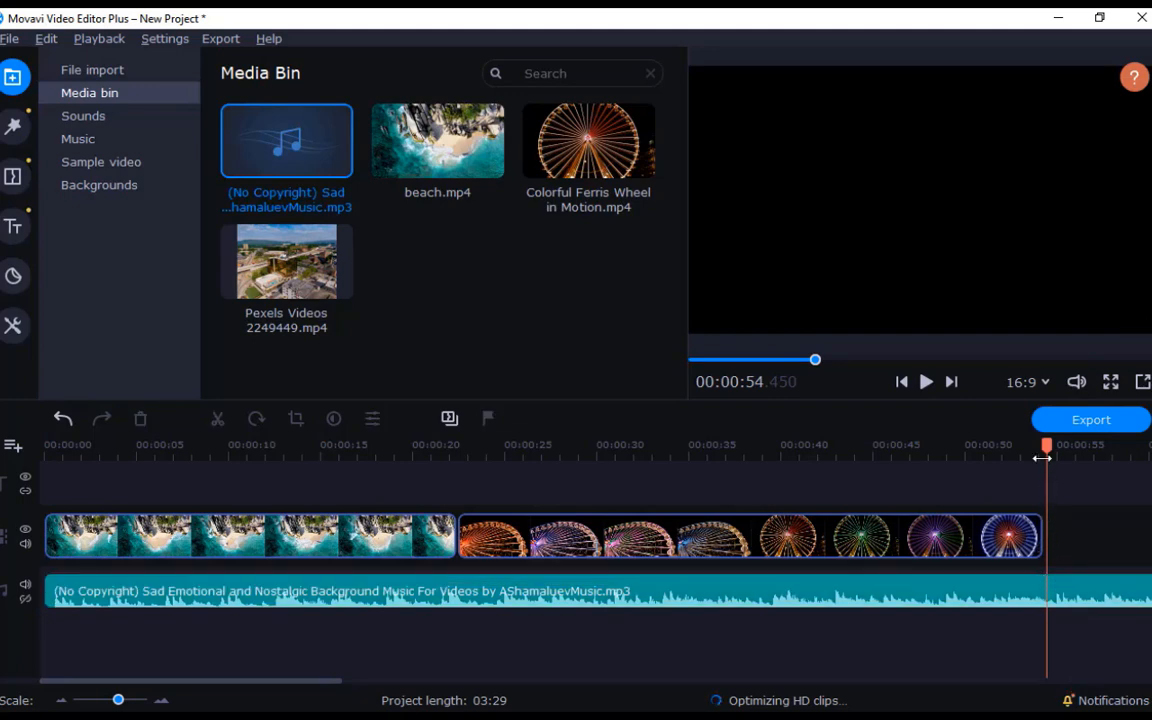
pyautogui.moveTo(1040, 444); pyautogui.dragTo(1036, 444)
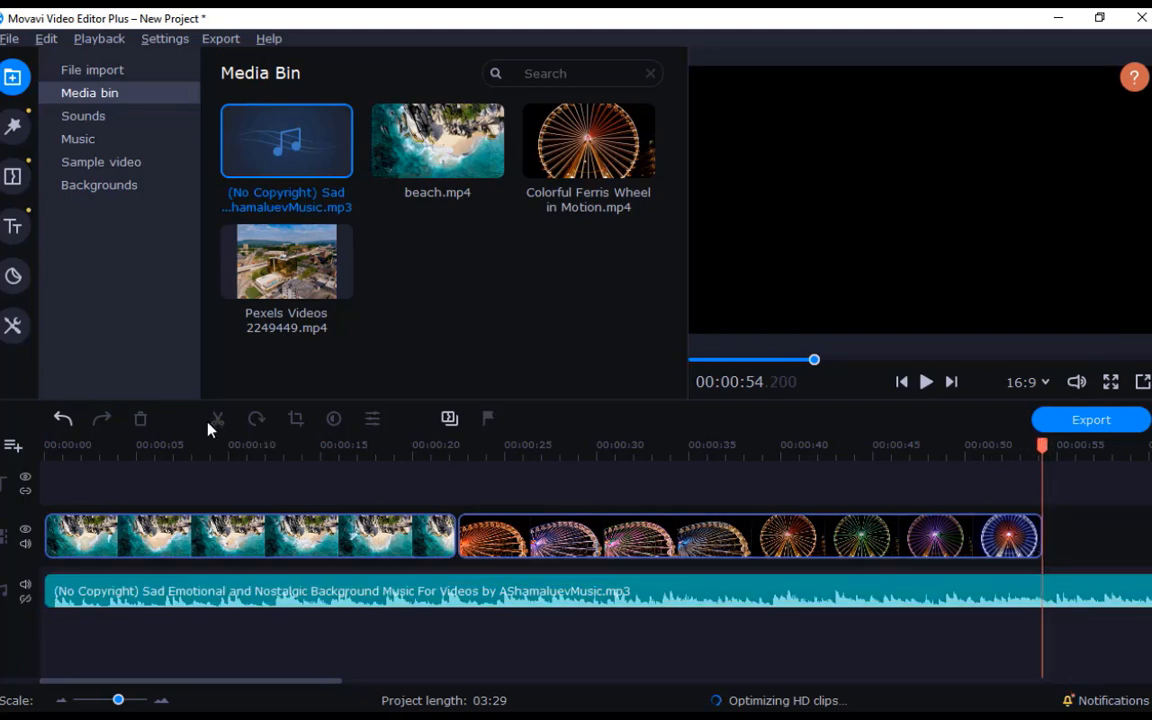
pyautogui.click(1027, 588)
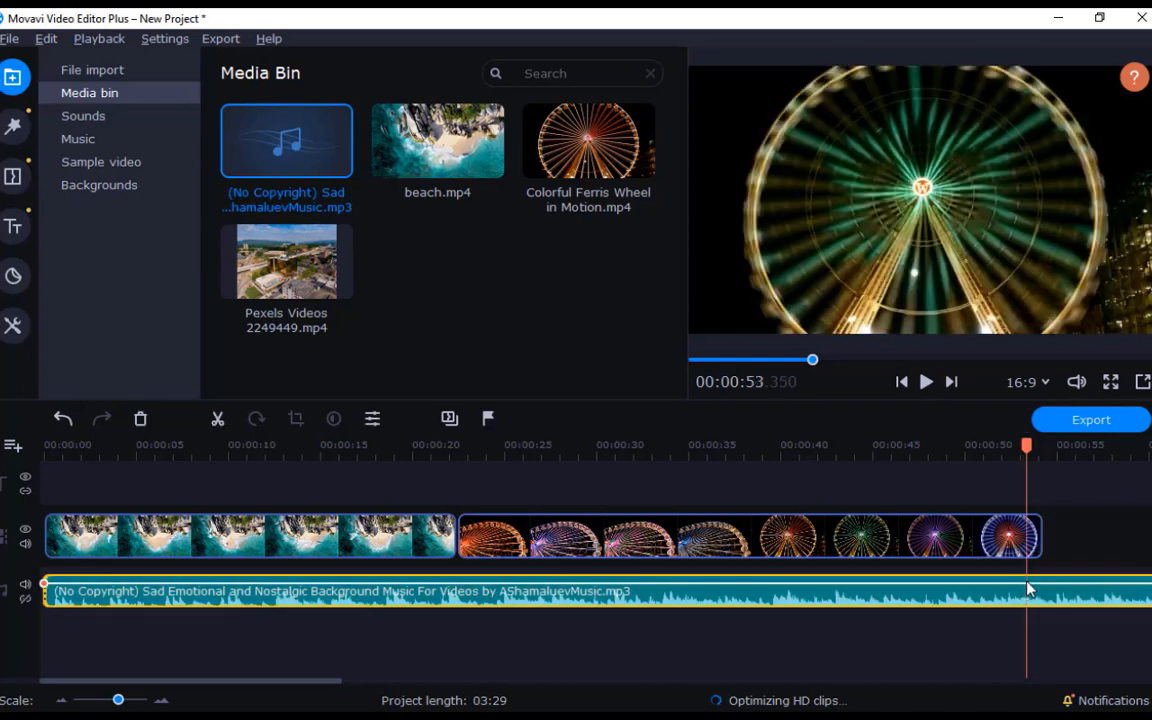
pyautogui.moveTo(1027, 446)
pyautogui.mouseDown()
pyautogui.moveTo(1046, 451)
pyautogui.moveTo(1034, 452)
pyautogui.mouseUp()
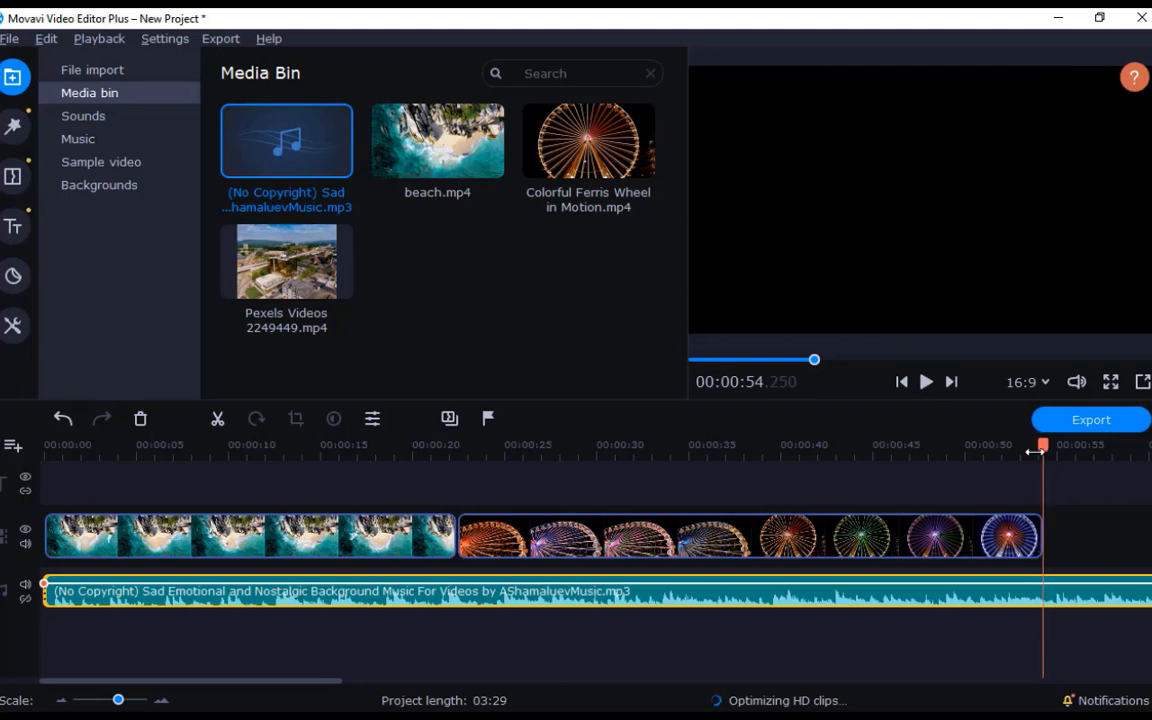
pyautogui.click(217, 418)
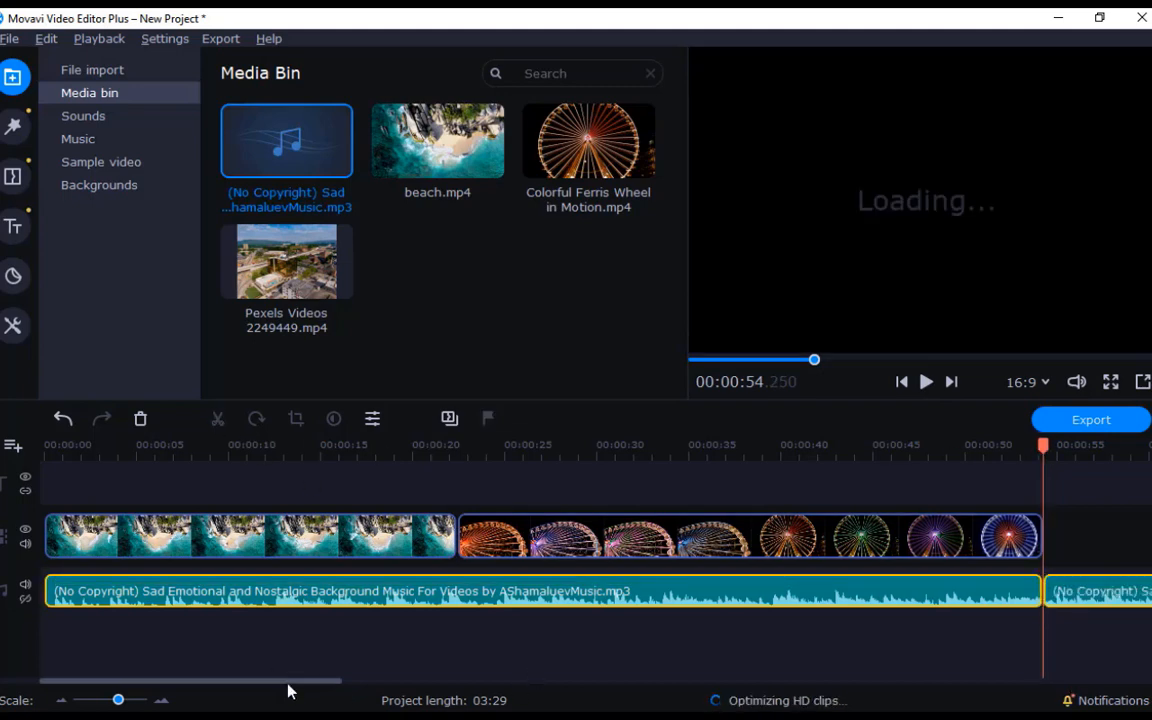
# Delete the part of the background music that extends past the end of the Ferris wheel video
pyautogui.scroll(-5, 514, 620)
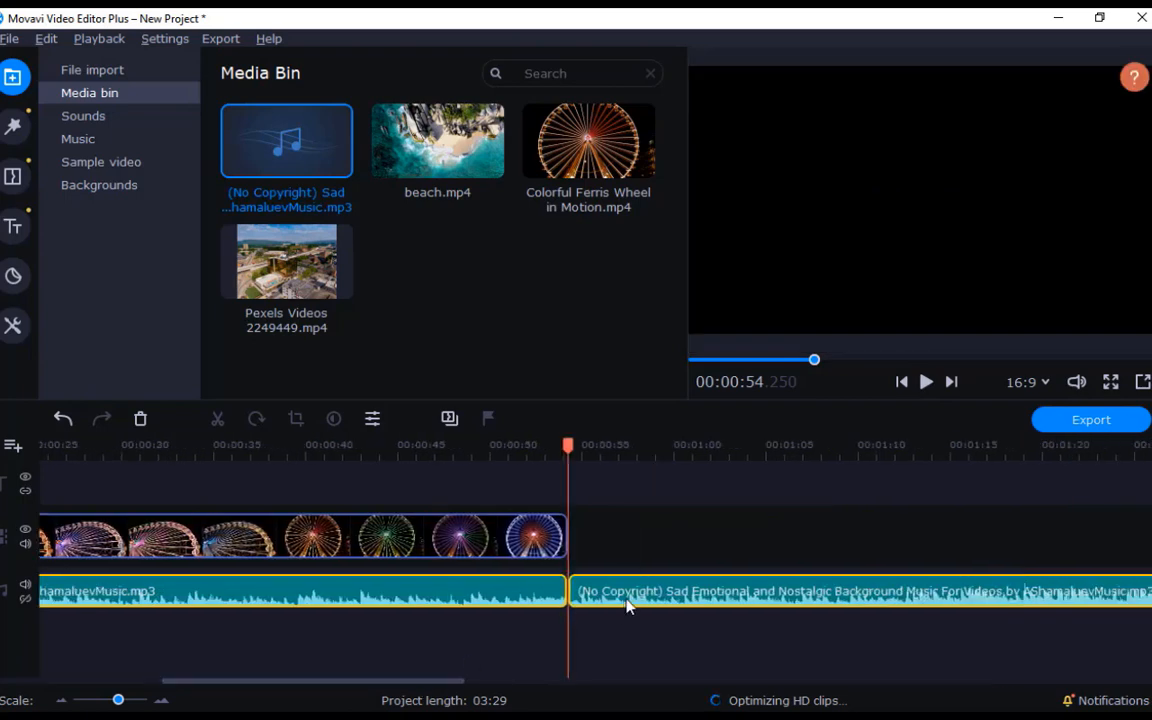
pyautogui.click(627, 600)
pyautogui.rightClick(656, 594)
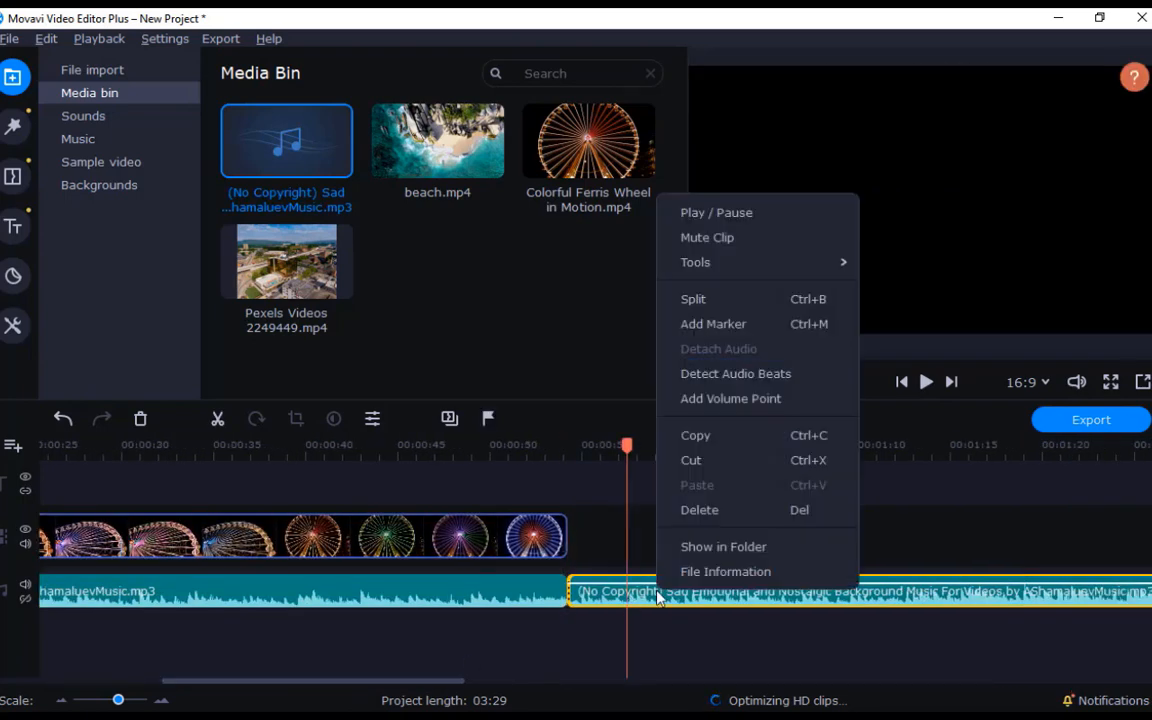
pyautogui.click(706, 513)
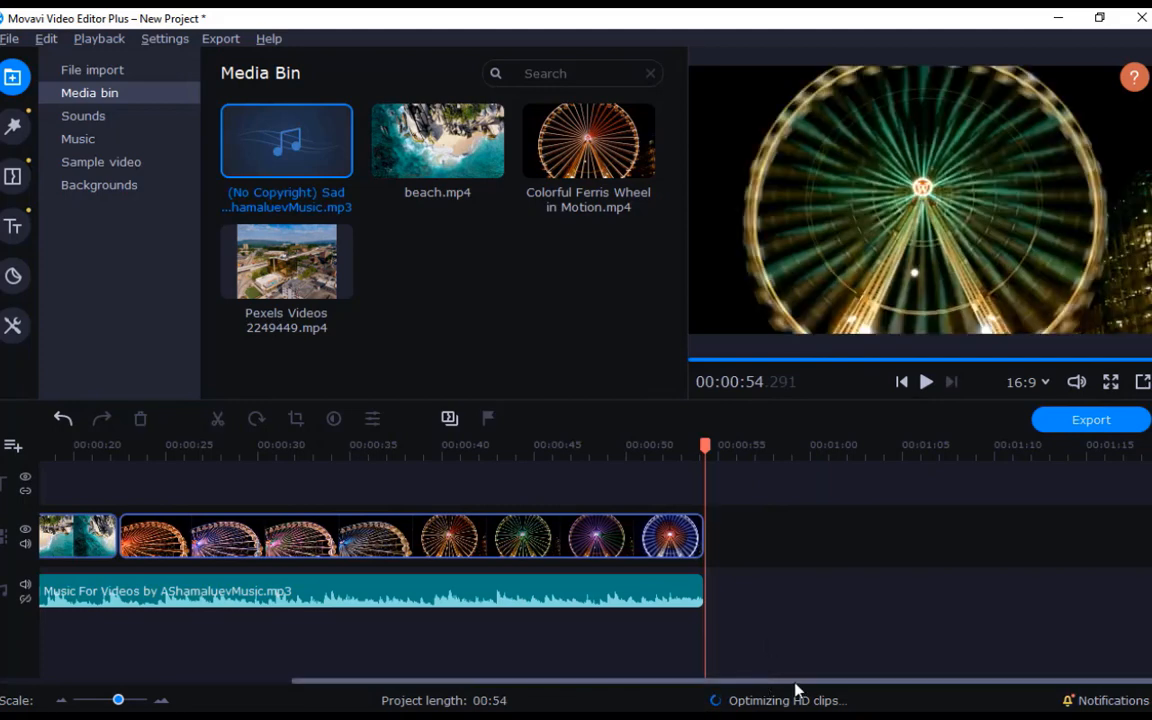
# Add a volume point at about 15 seconds on the music clip and lower its starting point to create a fade-in
pyautogui.moveTo(870, 687); pyautogui.dragTo(435, 688)
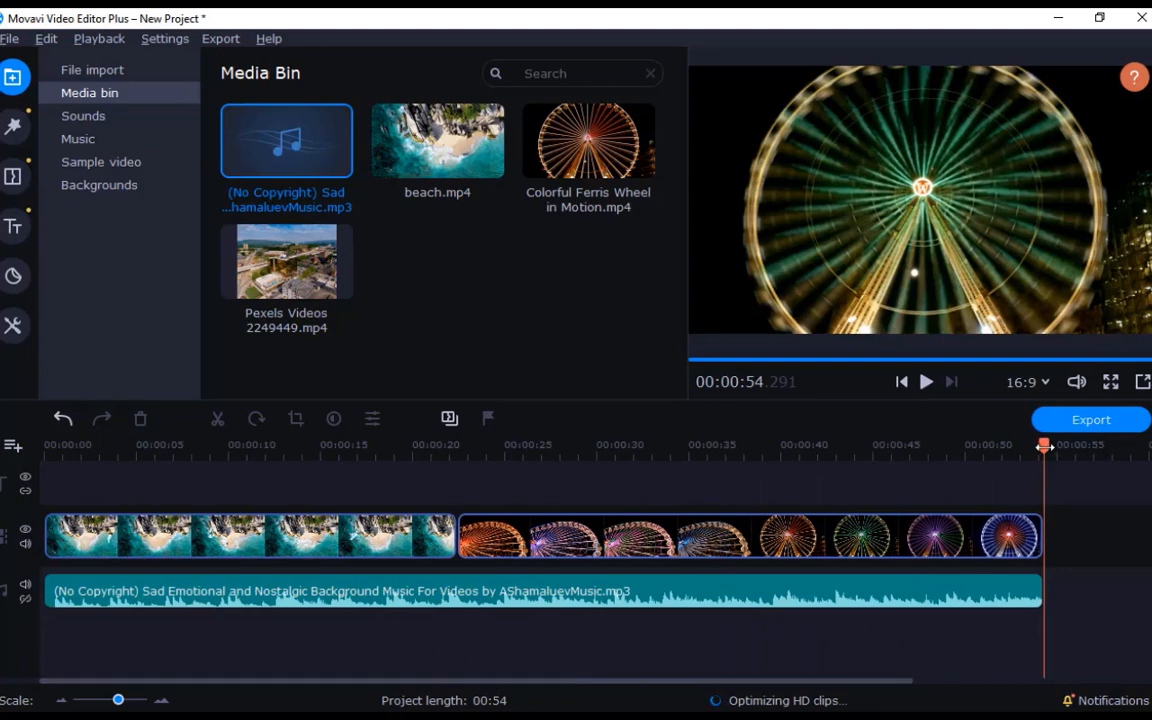
pyautogui.moveTo(804, 482); pyautogui.dragTo(3, 487)
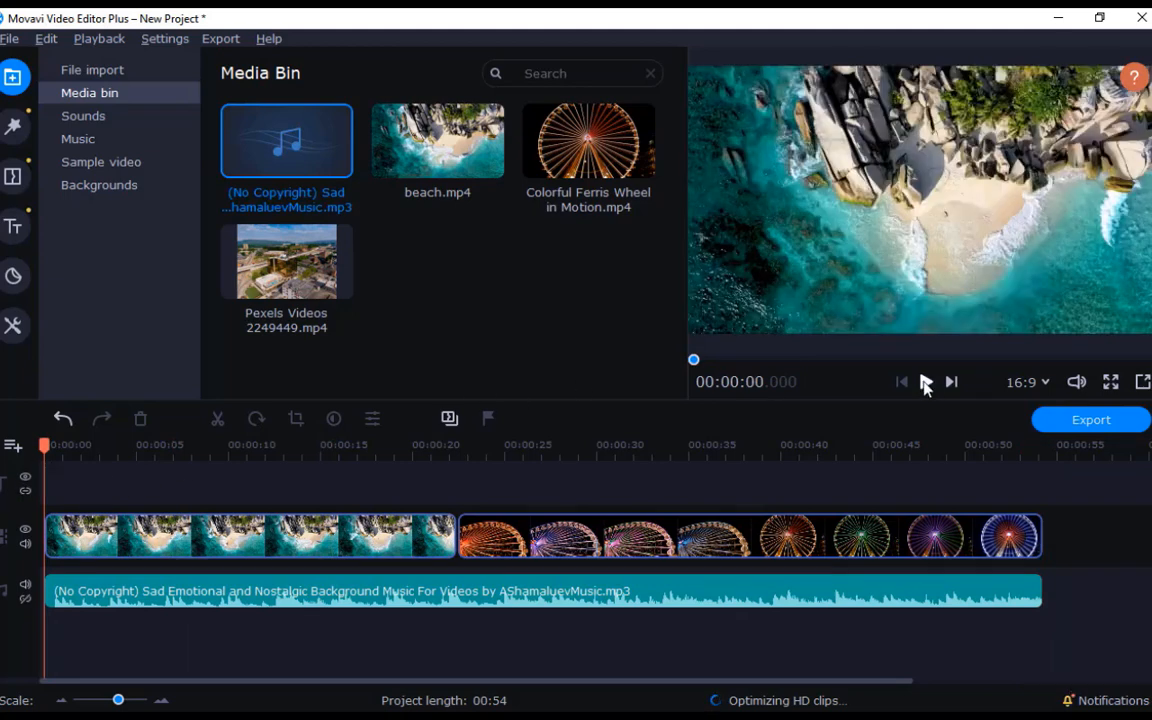
pyautogui.click(490, 592)
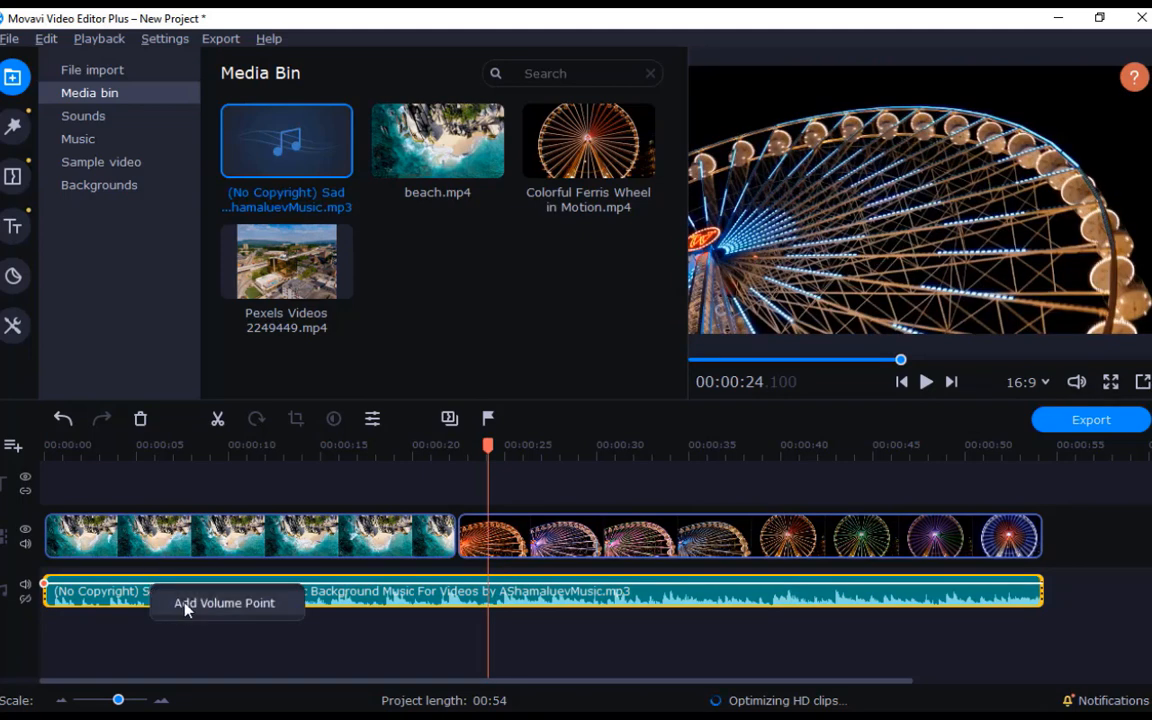
pyautogui.click(150, 584)
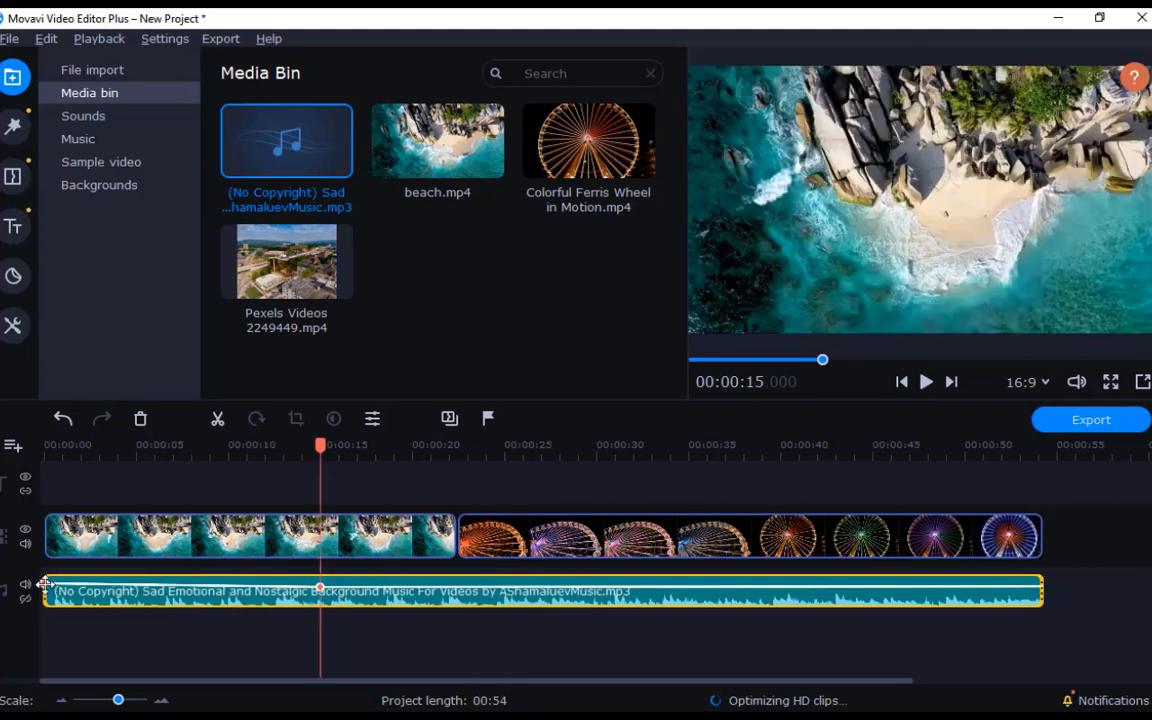
pyautogui.moveTo(45, 584); pyautogui.dragTo(60, 606)
pyautogui.moveTo(228, 619); pyautogui.dragTo(240, 612)
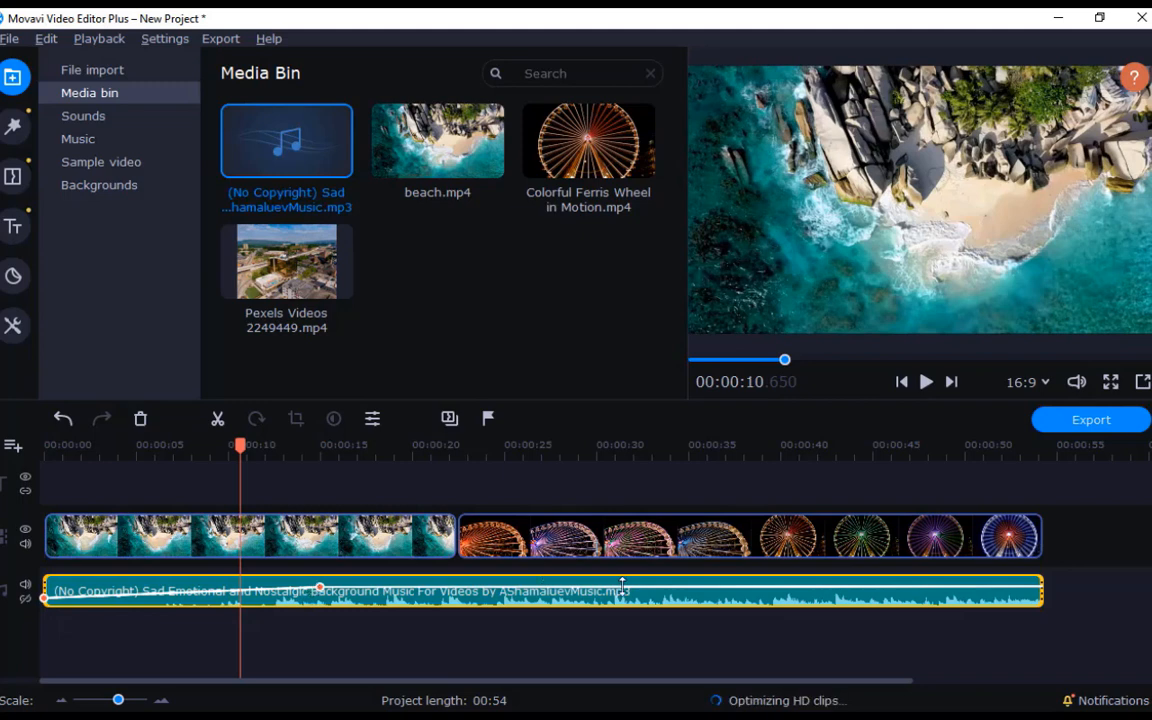
# Add a volume point near the end of the music and move it down to the clip's end for a fade-out
pyautogui.rightClick(988, 586)
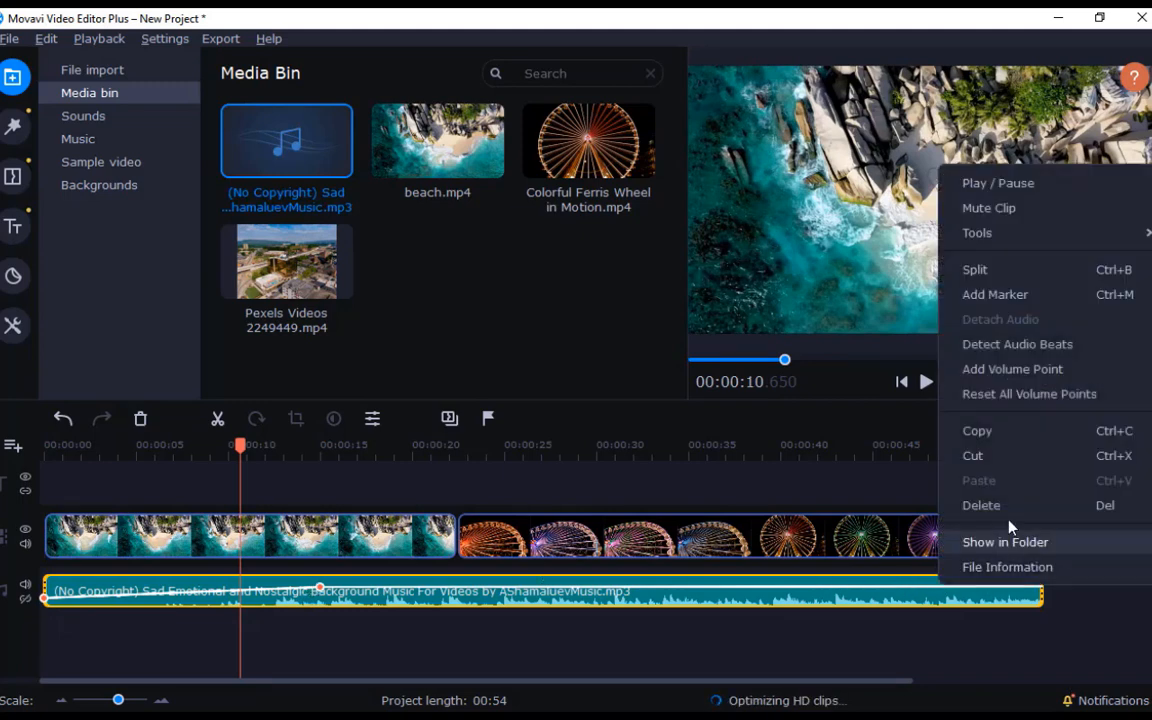
pyautogui.rightClick(939, 589)
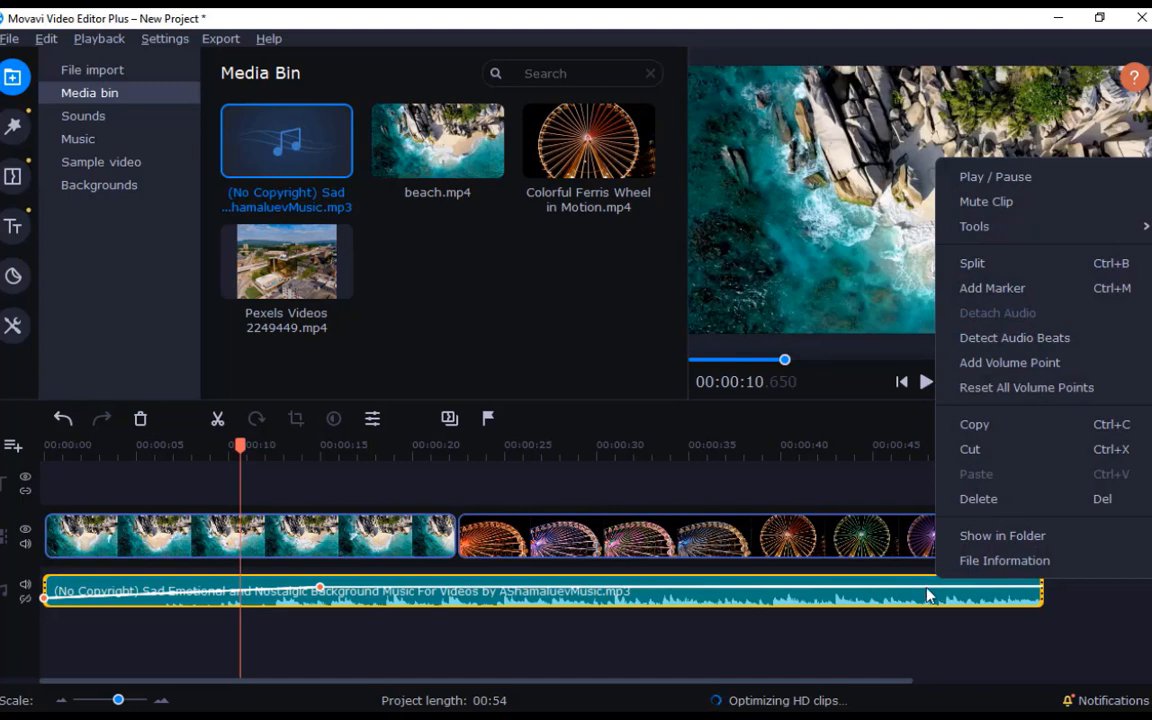
pyautogui.click(1005, 362)
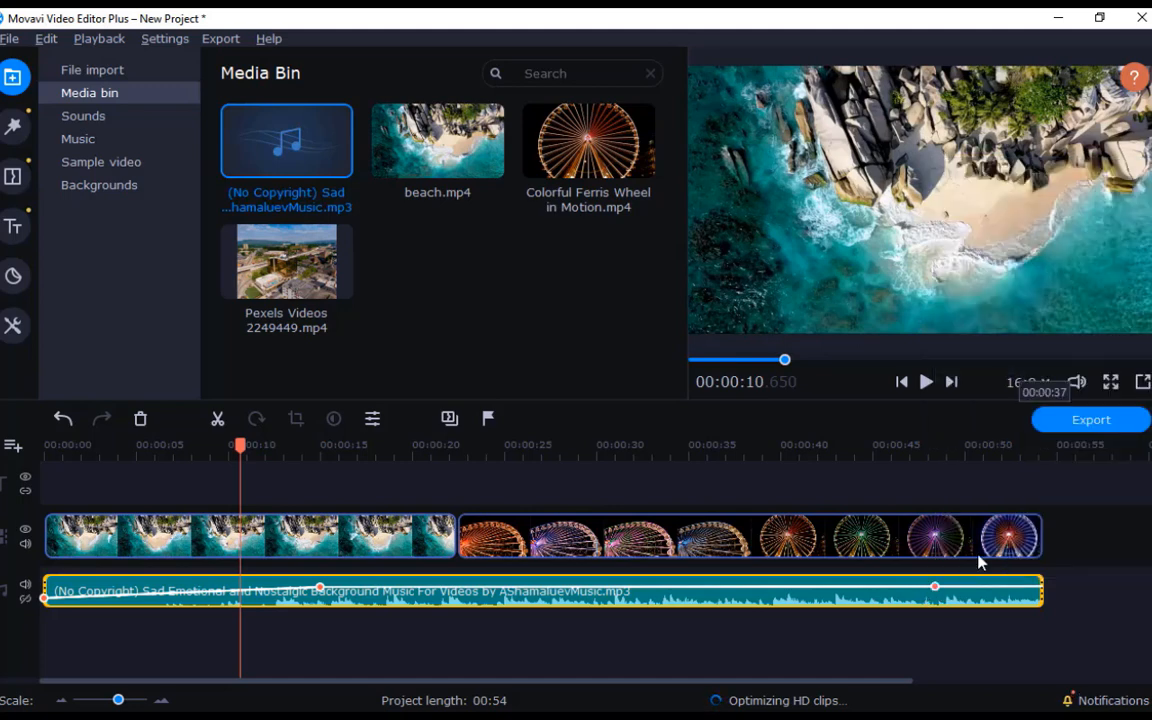
pyautogui.moveTo(936, 586); pyautogui.dragTo(1036, 622)
# Add a volume point at about 32 seconds on the music clip and raise its volume to about 93%
pyautogui.rightClick(648, 596)
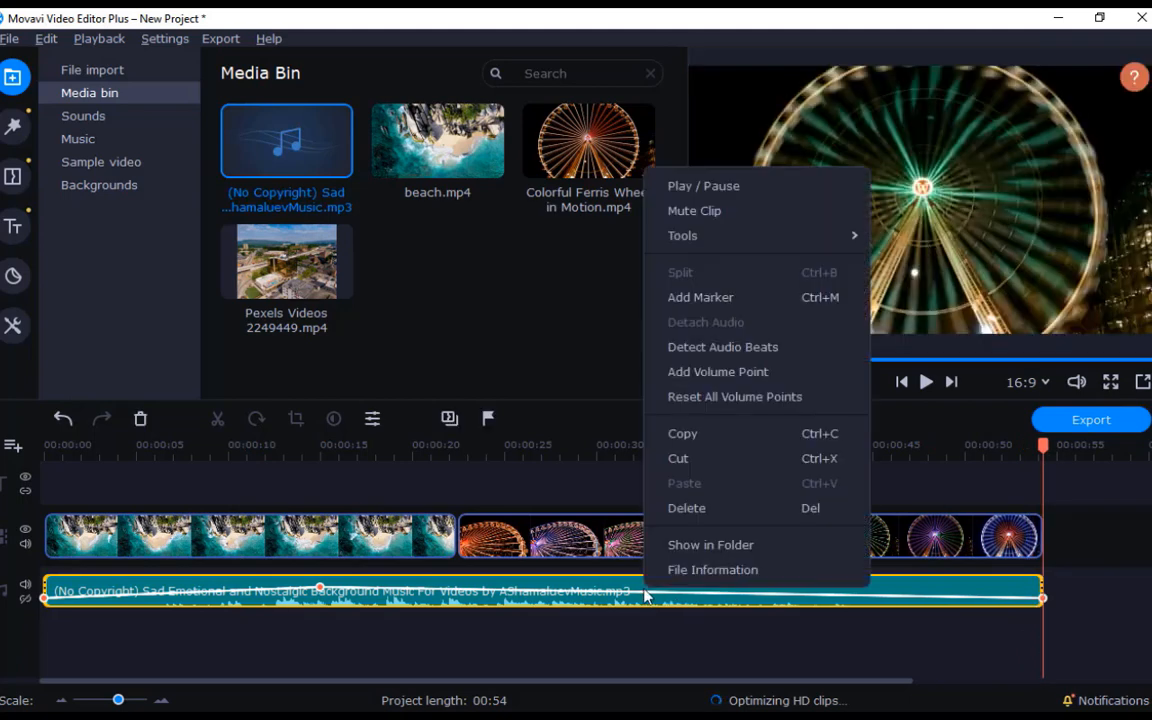
pyautogui.click(709, 378)
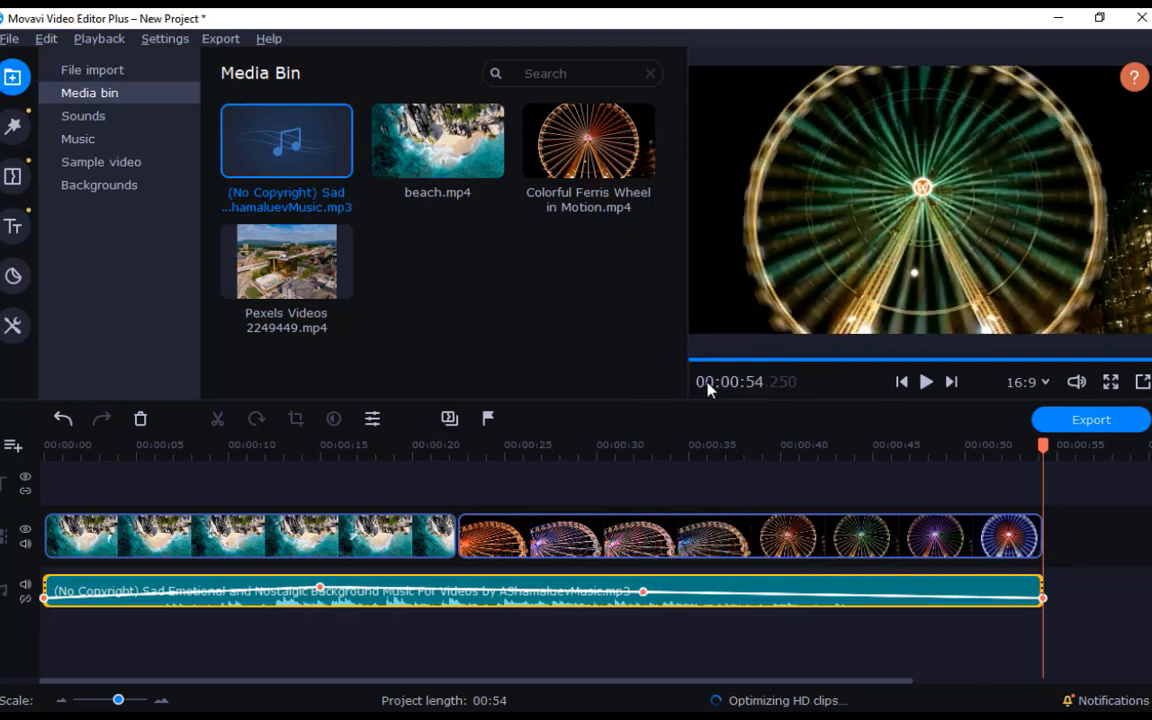
pyautogui.moveTo(643, 592); pyautogui.dragTo(645, 584)
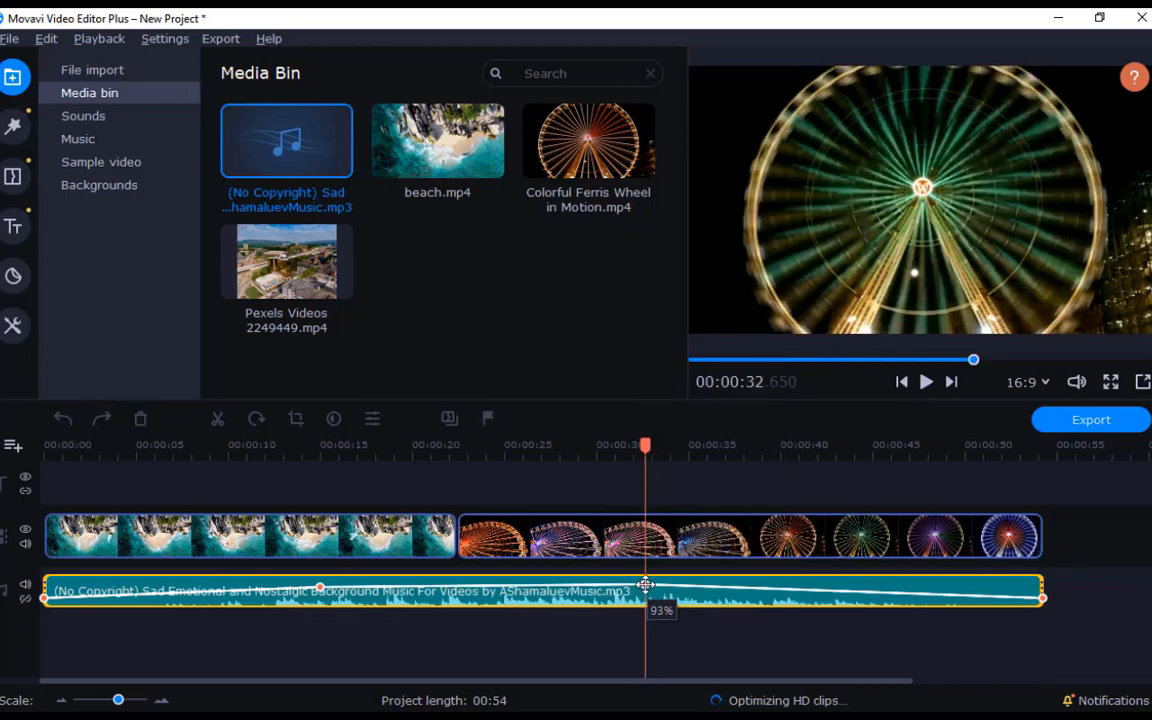
# Reposition the two middle volume points of the music to about 16 seconds and about 36 seconds
pyautogui.click(320, 588)
pyautogui.moveTo(342, 583); pyautogui.dragTo(344, 583)
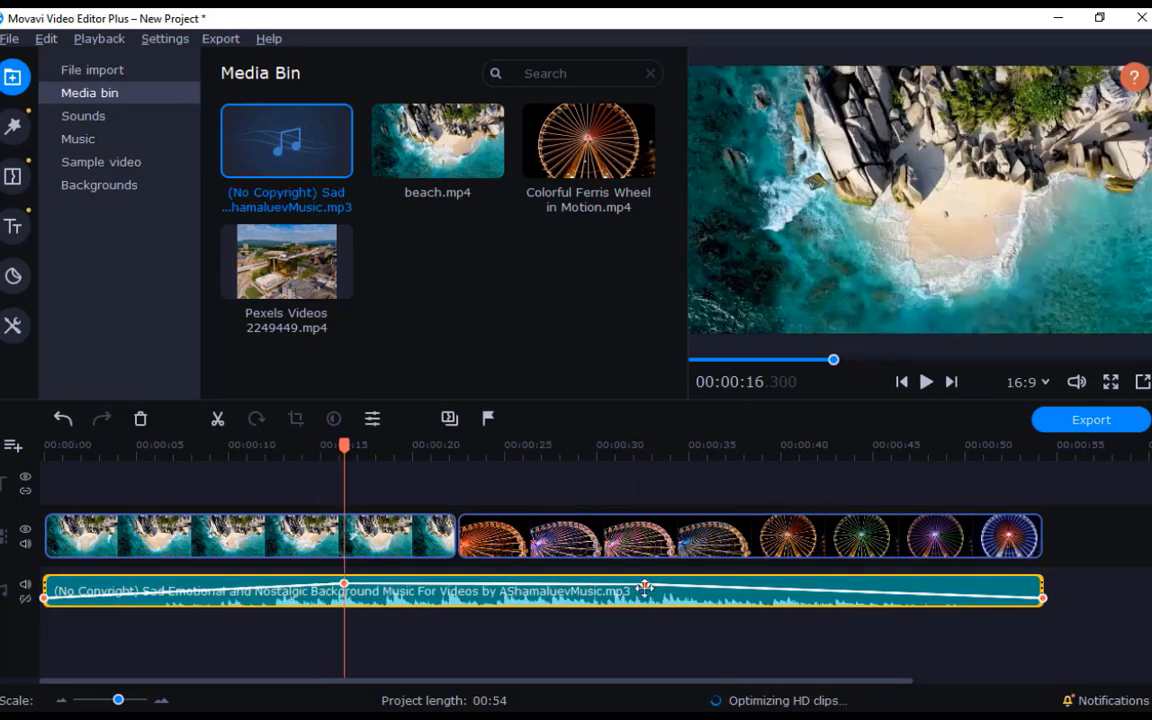
pyautogui.moveTo(645, 588); pyautogui.dragTo(748, 589)
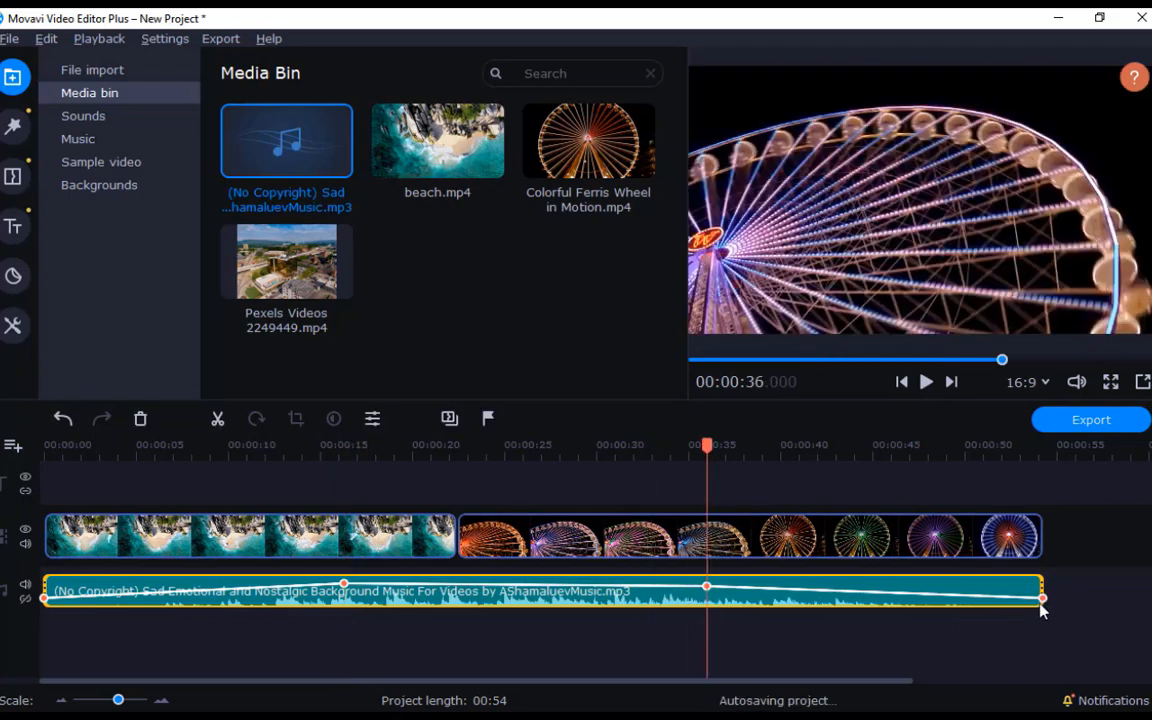
# Adjust the music's last and first volume points for the fades and play the project to review them
pyautogui.moveTo(1041, 600); pyautogui.dragTo(1043, 627)
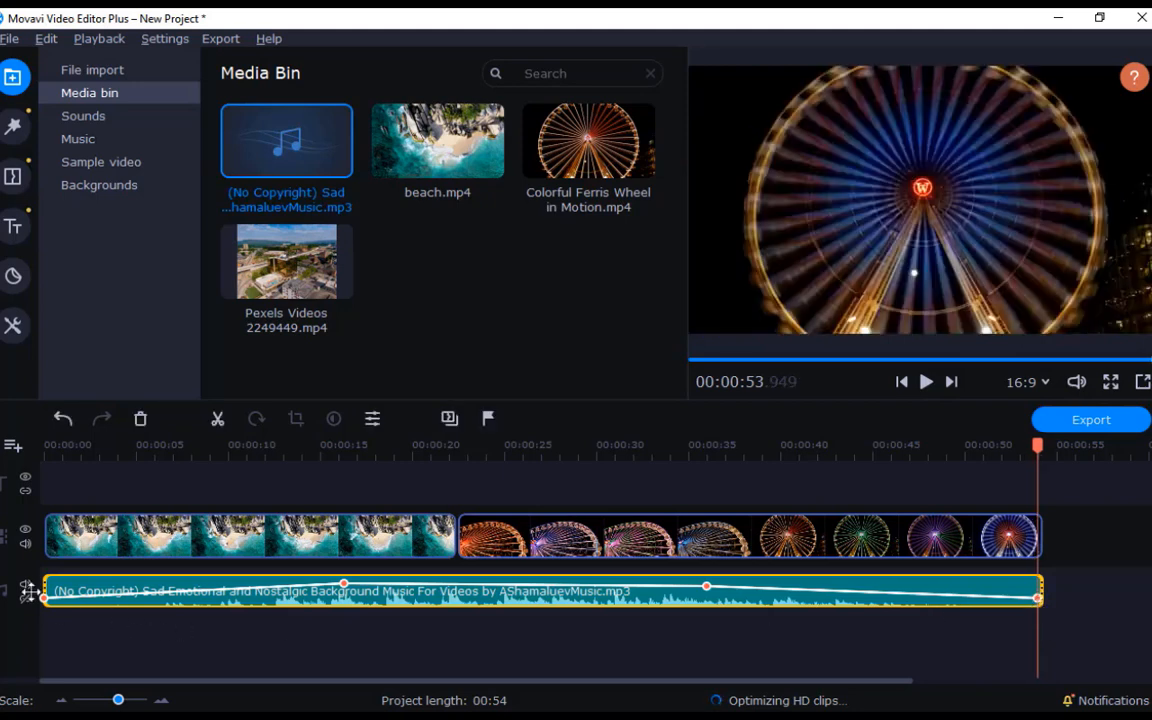
pyautogui.moveTo(43, 600); pyautogui.dragTo(46, 612)
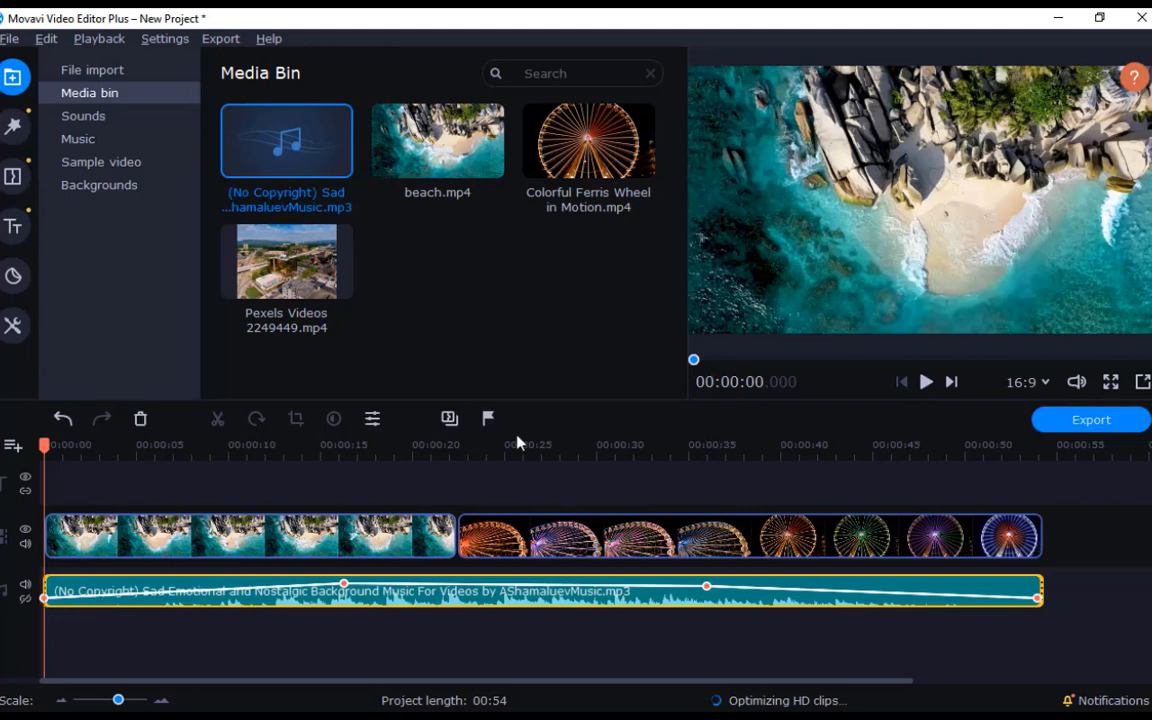
pyautogui.click(926, 382)
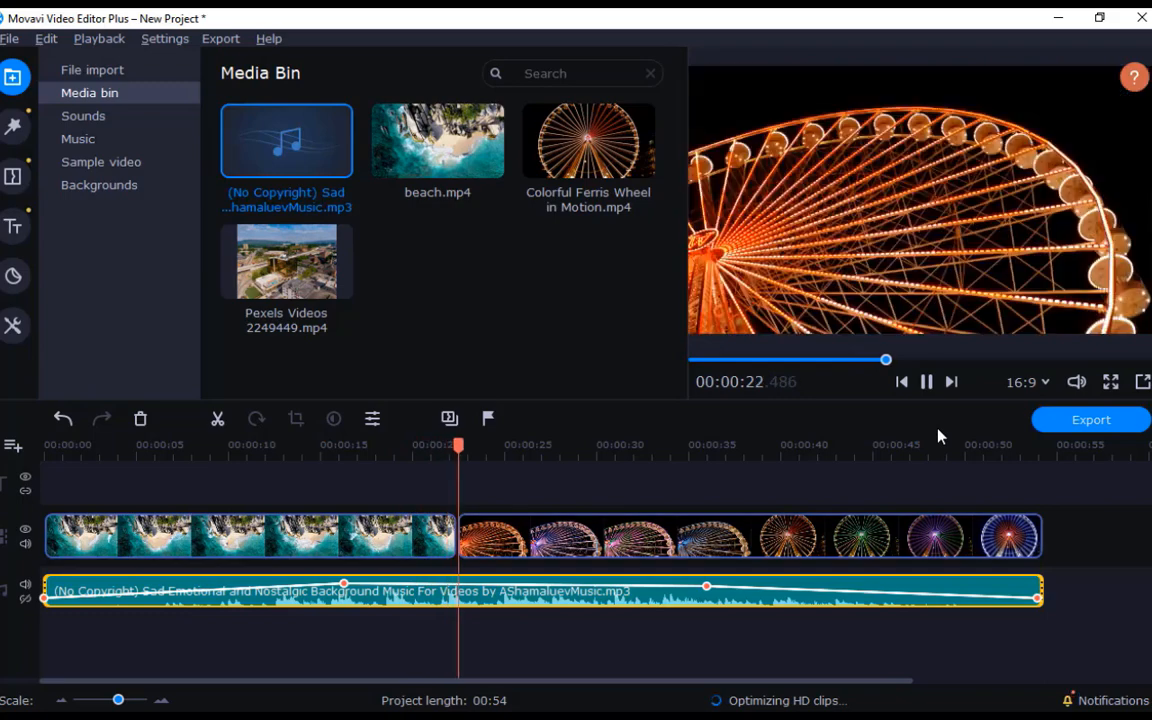
pyautogui.press('space')
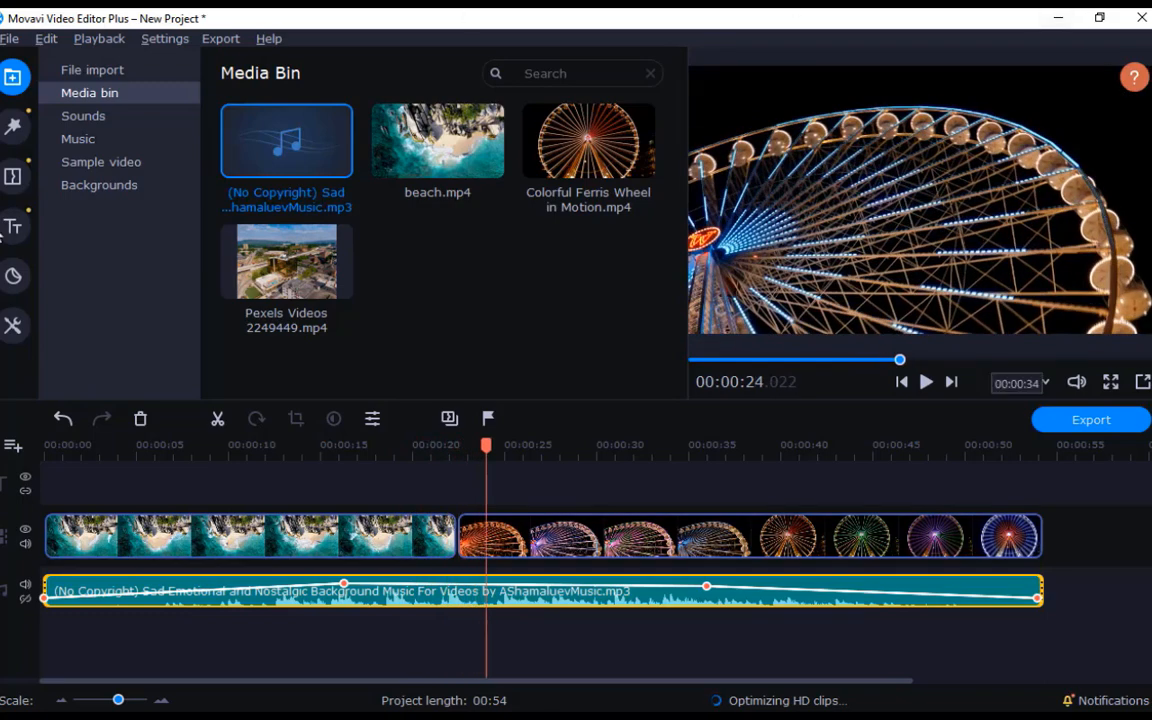
# Insert a Circle out transition between the beach and Ferris wheel clips and preview it
pyautogui.click(14, 177)
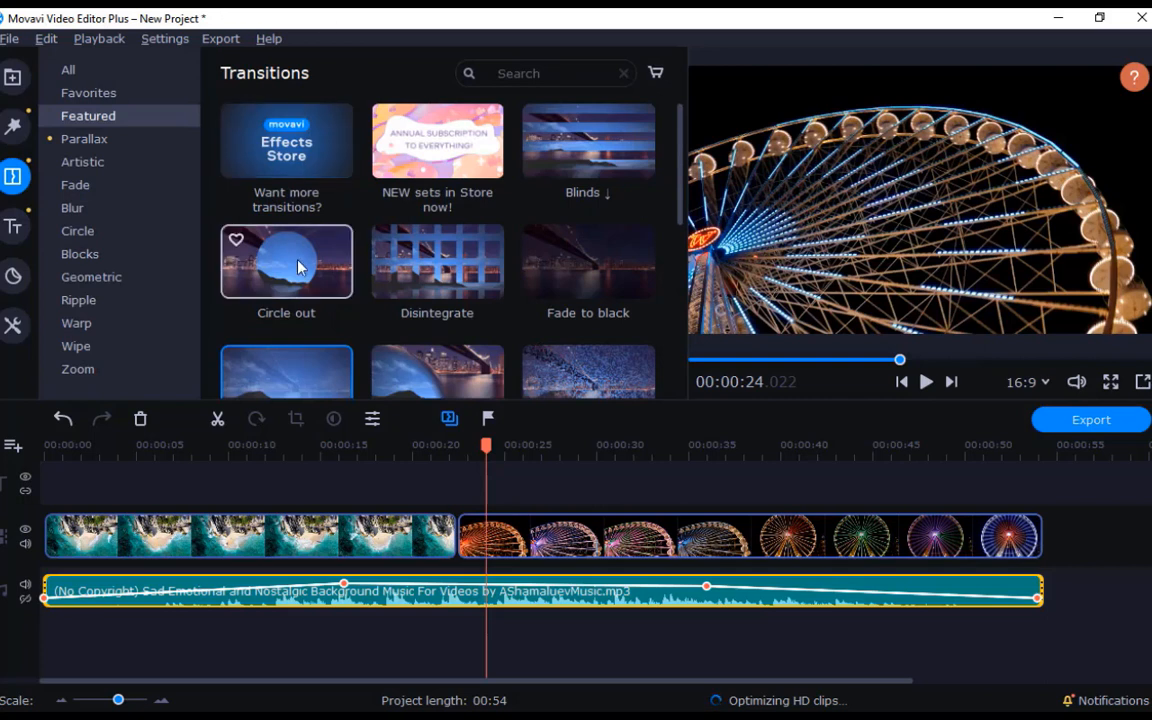
pyautogui.moveTo(489, 453); pyautogui.dragTo(435, 453)
pyautogui.moveTo(263, 272); pyautogui.dragTo(421, 520)
pyautogui.moveTo(455, 453); pyautogui.dragTo(443, 460)
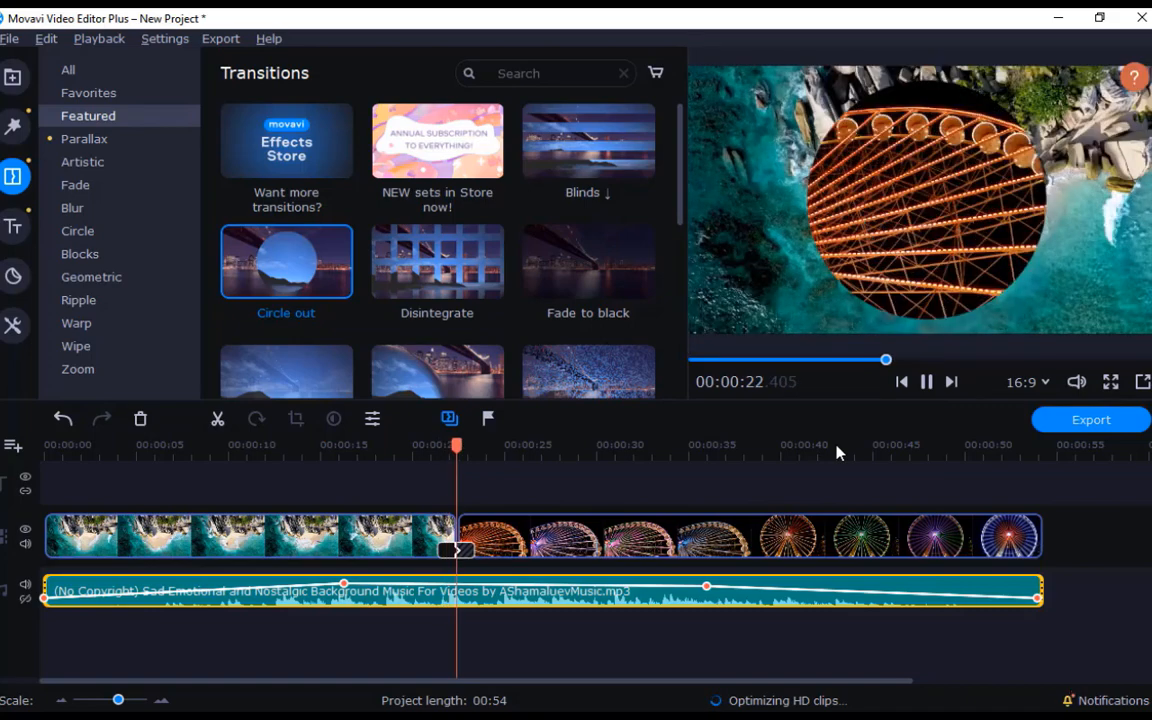
pyautogui.press('space')
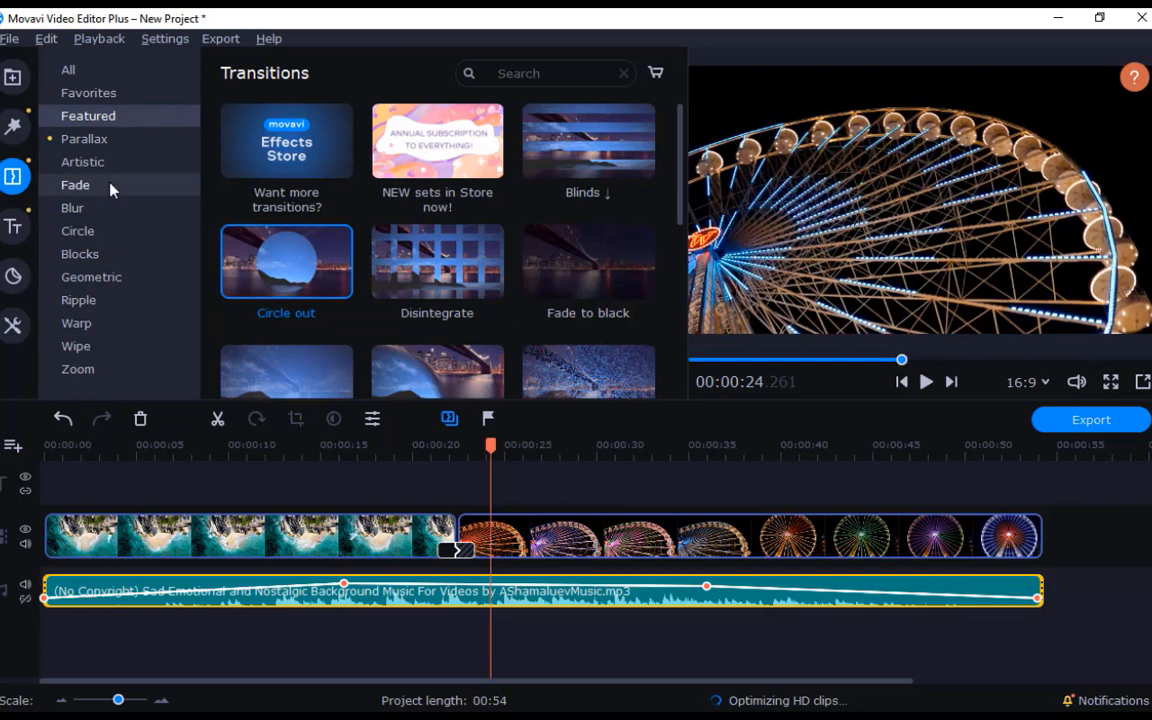
# Apply the Lens - from center zoom transition between the beach and Ferris wheel clips and preview it
pyautogui.click(103, 368)
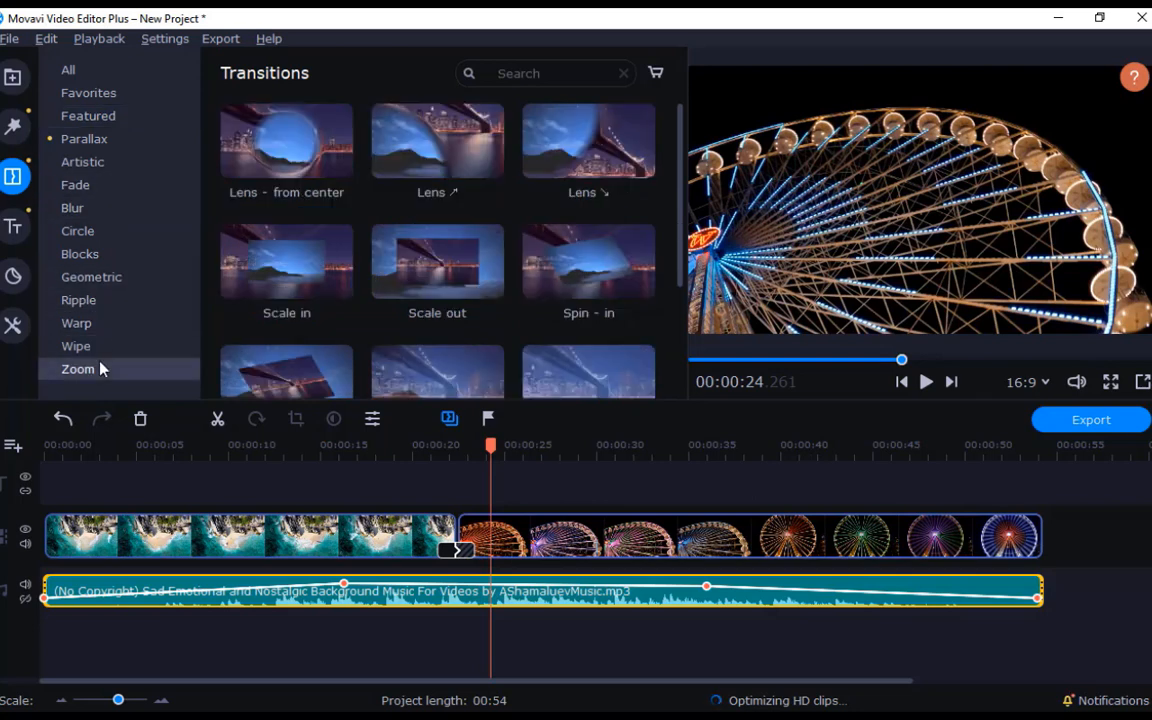
pyautogui.moveTo(346, 172)
pyautogui.mouseDown()
pyautogui.moveTo(263, 140)
pyautogui.moveTo(432, 452)
pyautogui.moveTo(424, 516)
pyautogui.mouseUp()
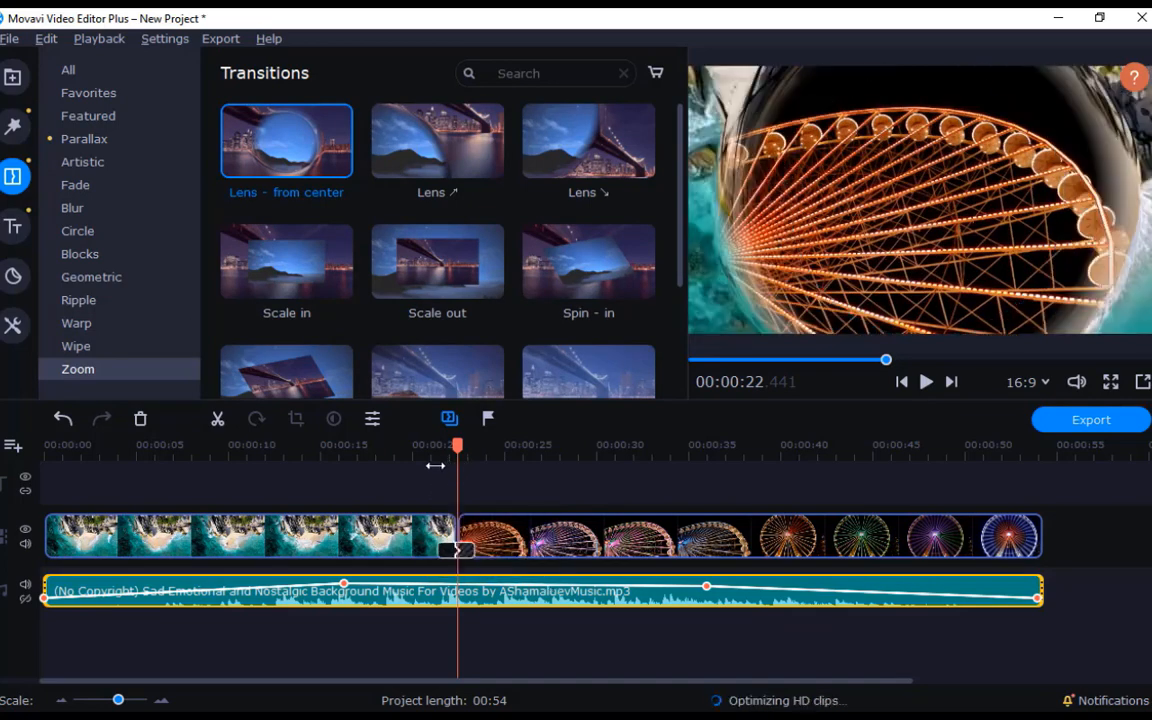
pyautogui.moveTo(435, 465); pyautogui.dragTo(441, 465)
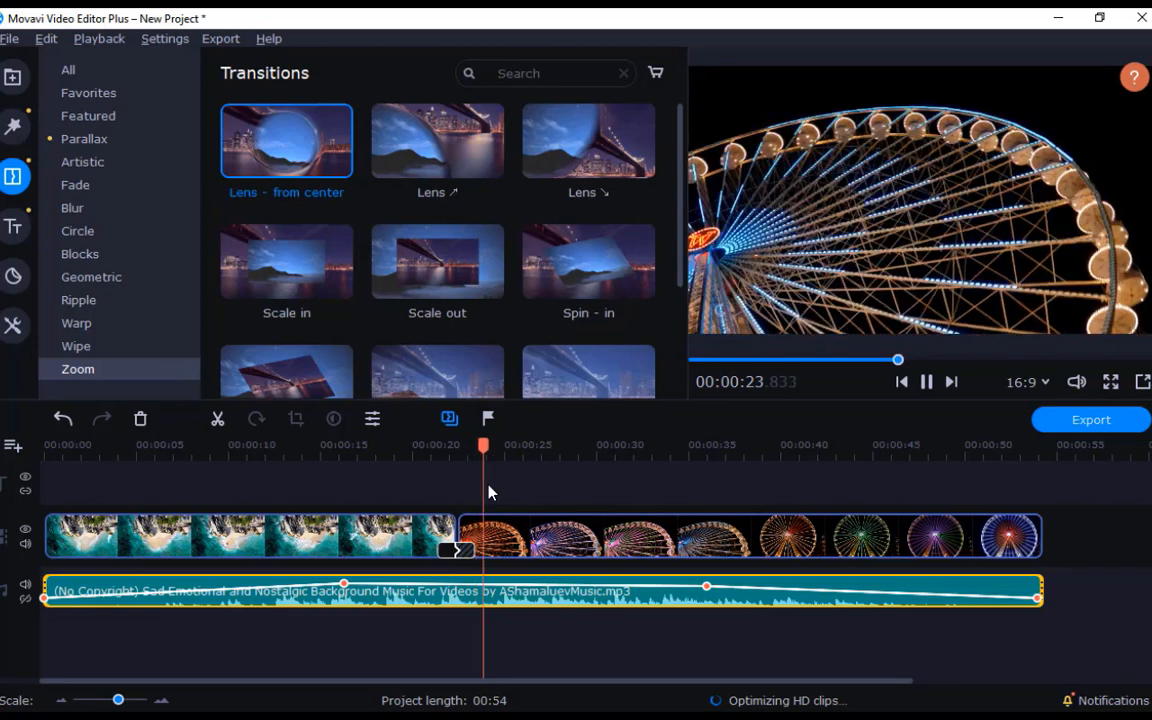
pyautogui.press('space')
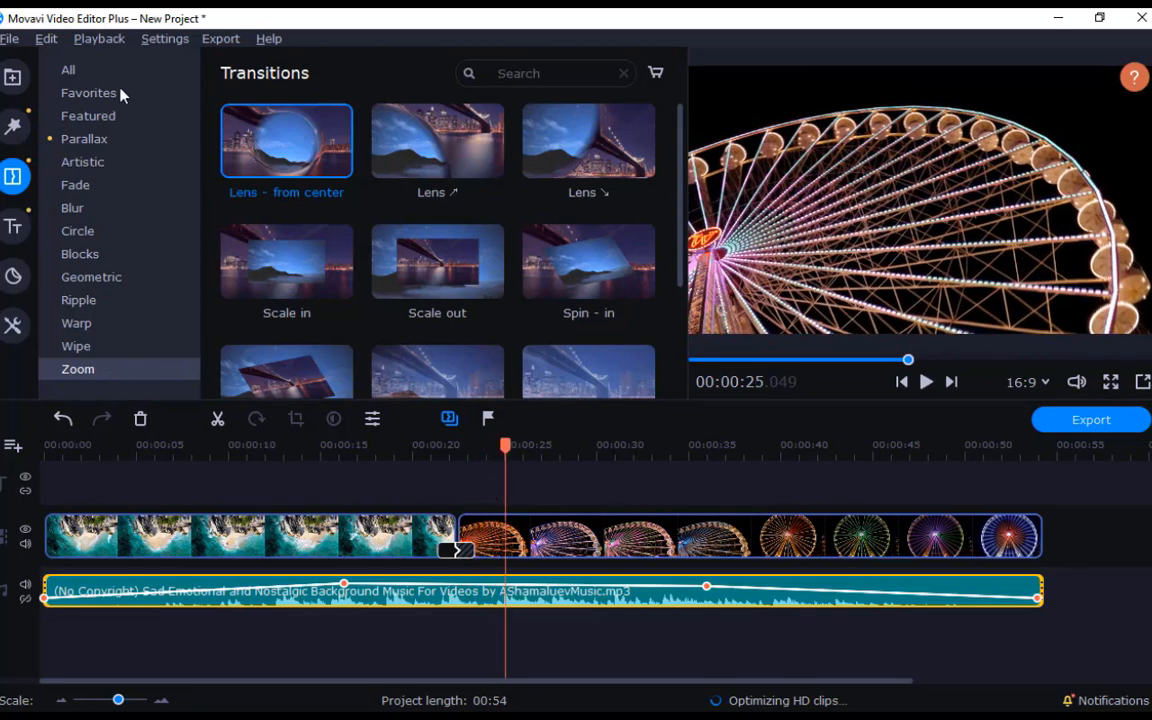
pyautogui.click(67, 71)
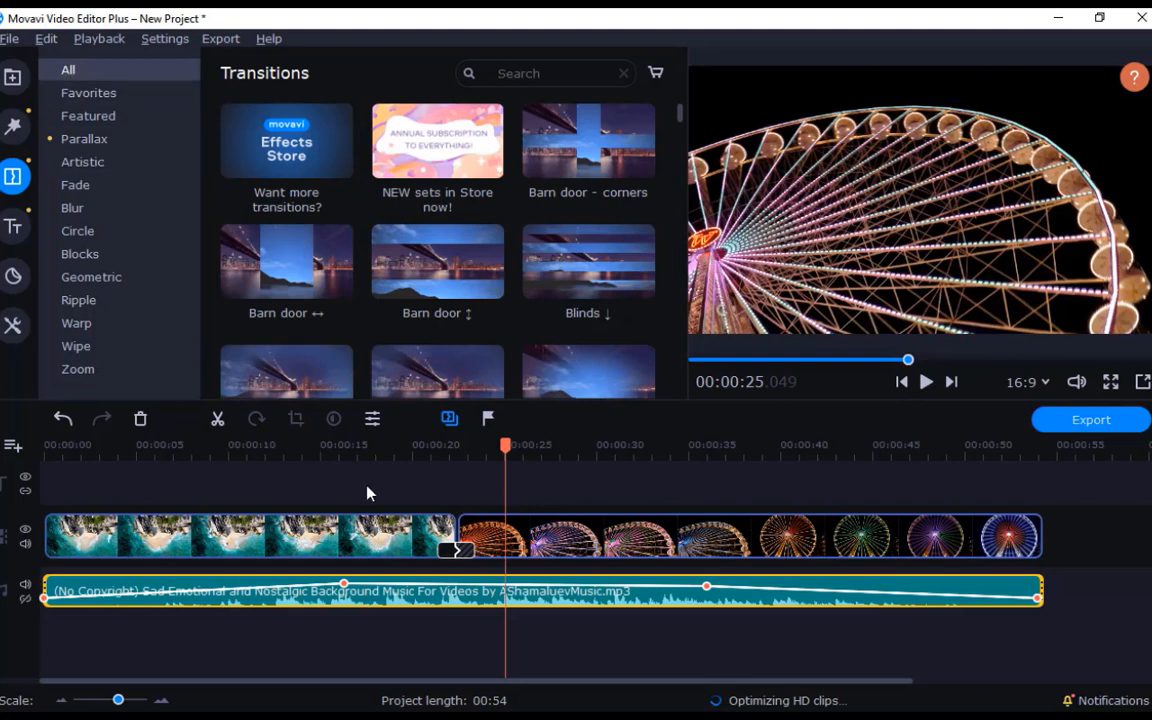
# Place the Clean slanted line basic title on the title track above the beach clip at about 3 seconds
pyautogui.click(14, 224)
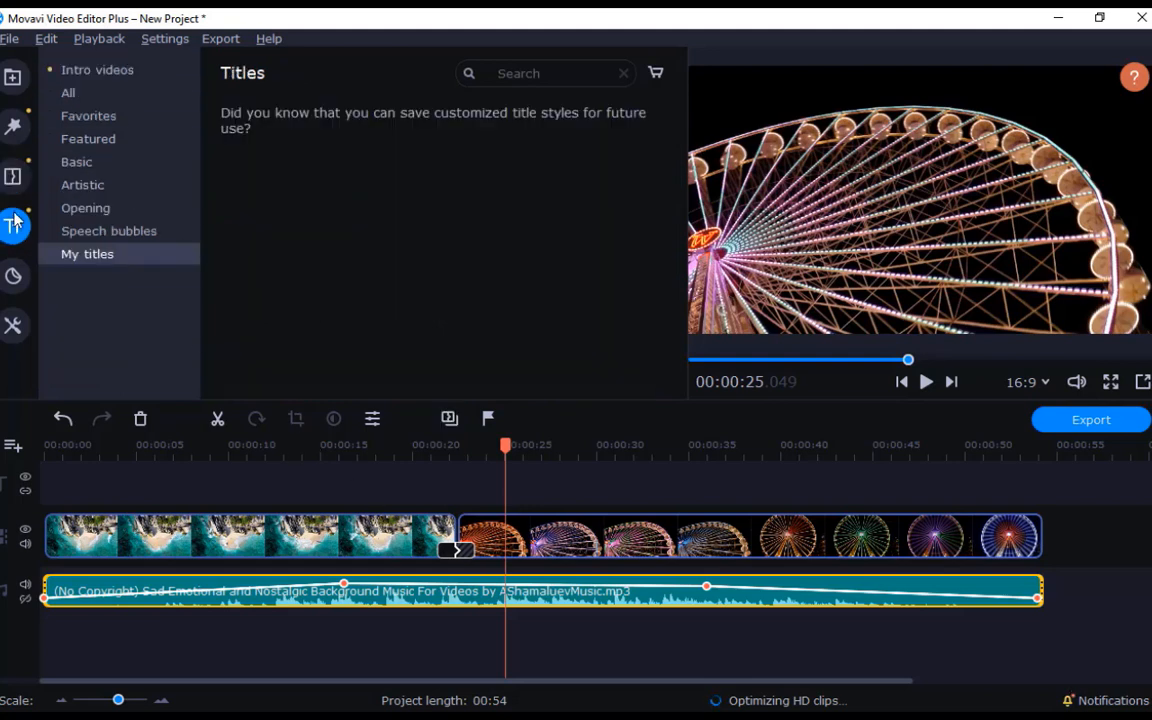
pyautogui.click(82, 207)
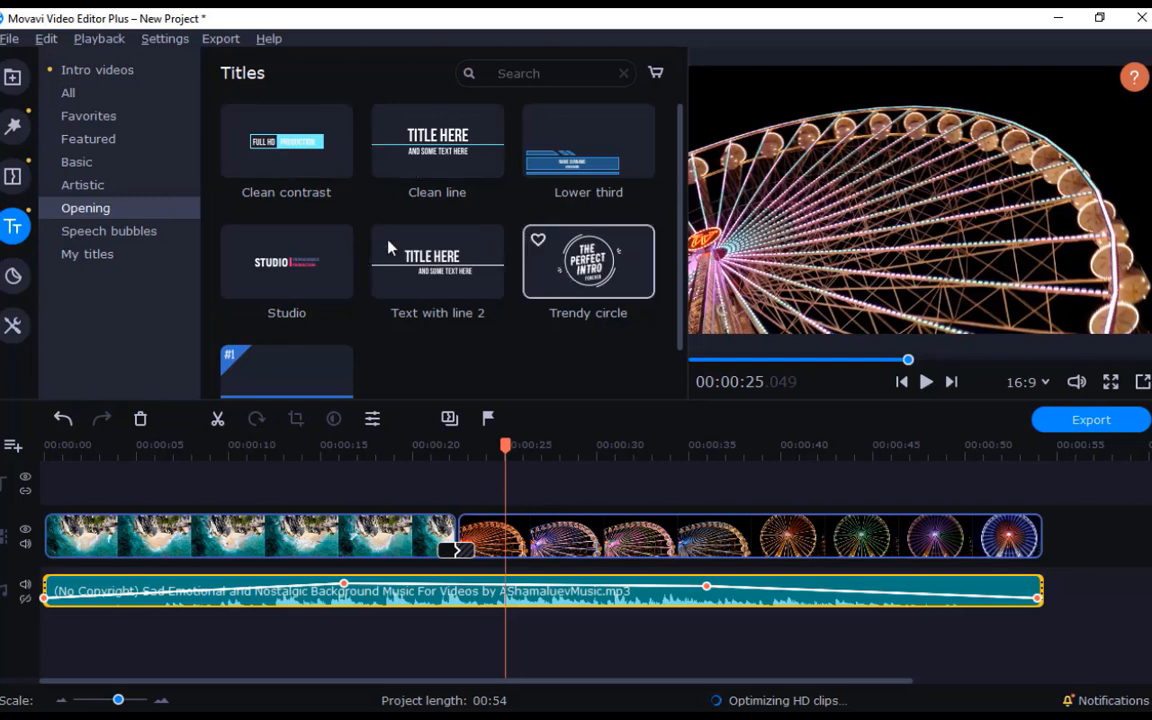
pyautogui.click(100, 185)
pyautogui.scroll(-2, 390, 228)
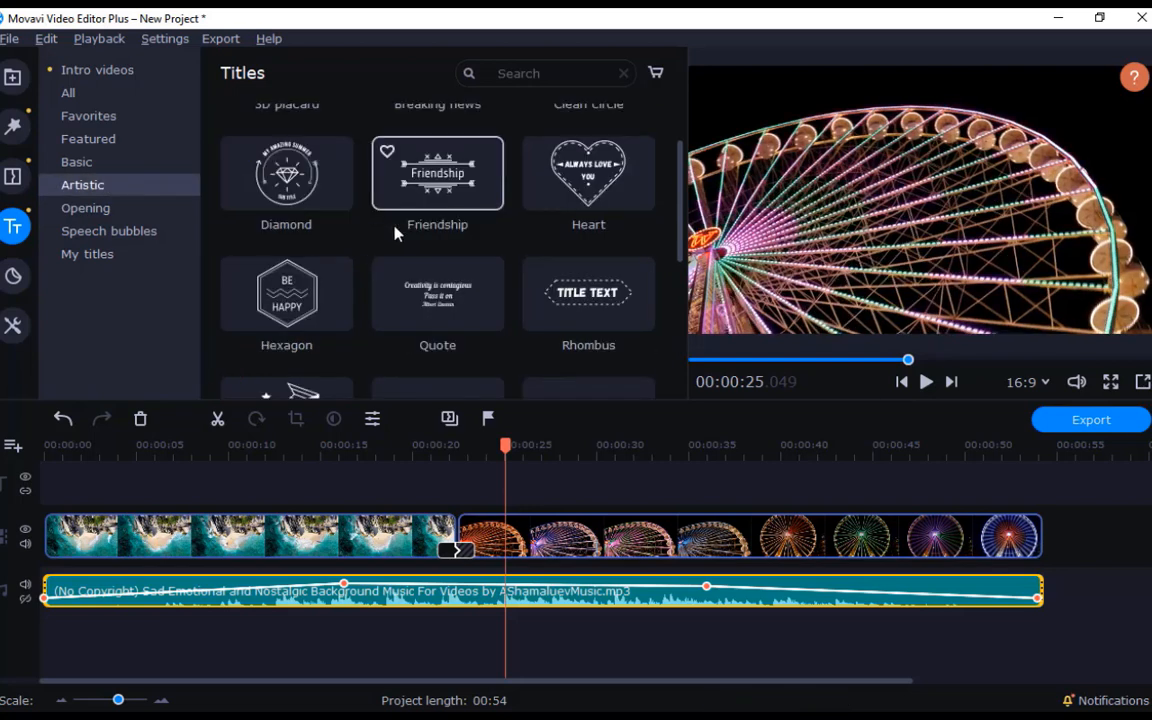
pyautogui.click(105, 166)
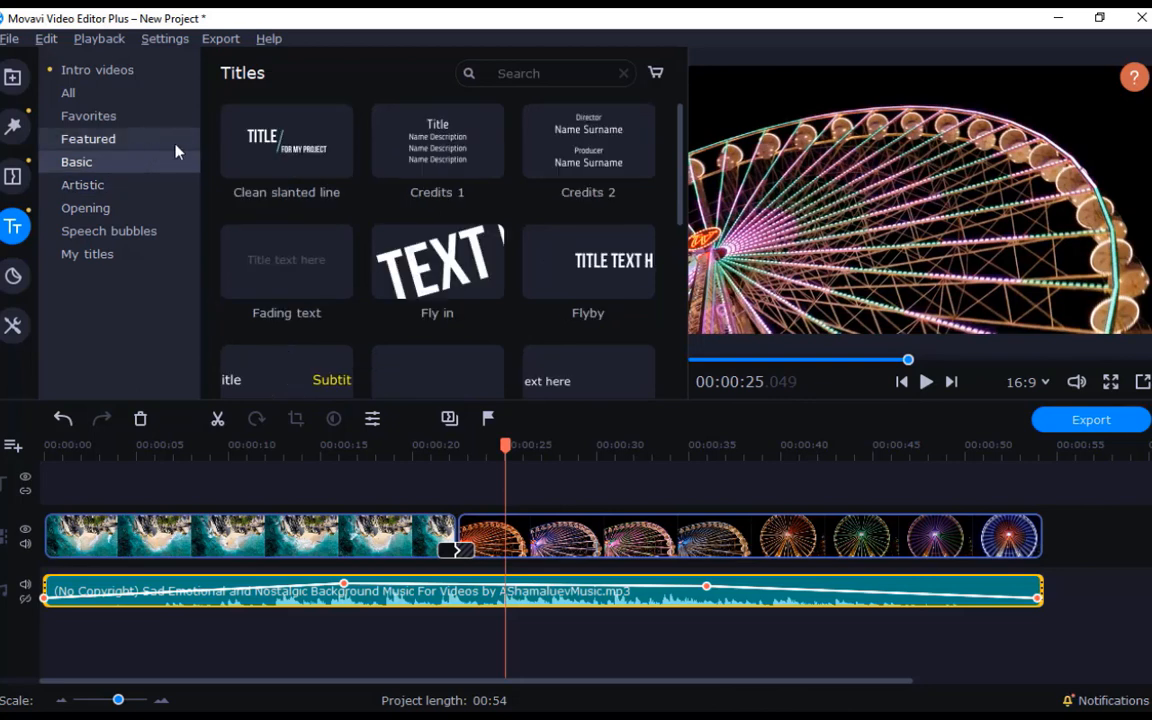
pyautogui.click(240, 130)
pyautogui.moveTo(200, 314); pyautogui.dragTo(111, 436)
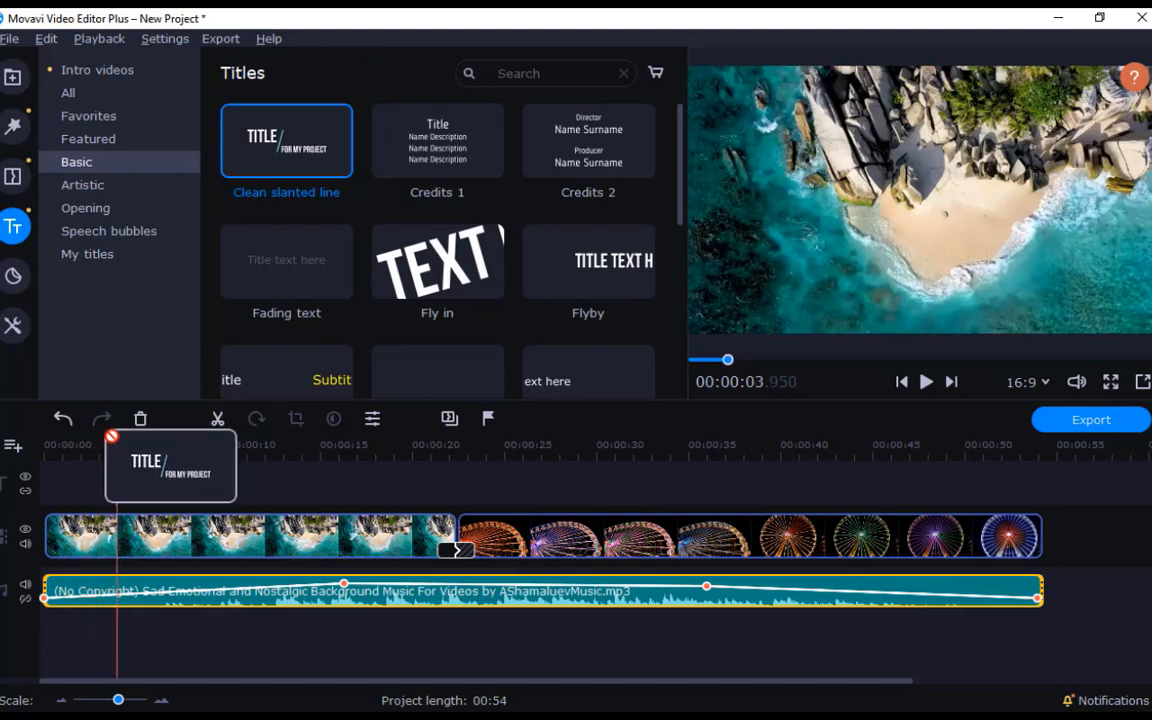
pyautogui.moveTo(111, 436); pyautogui.dragTo(125, 480)
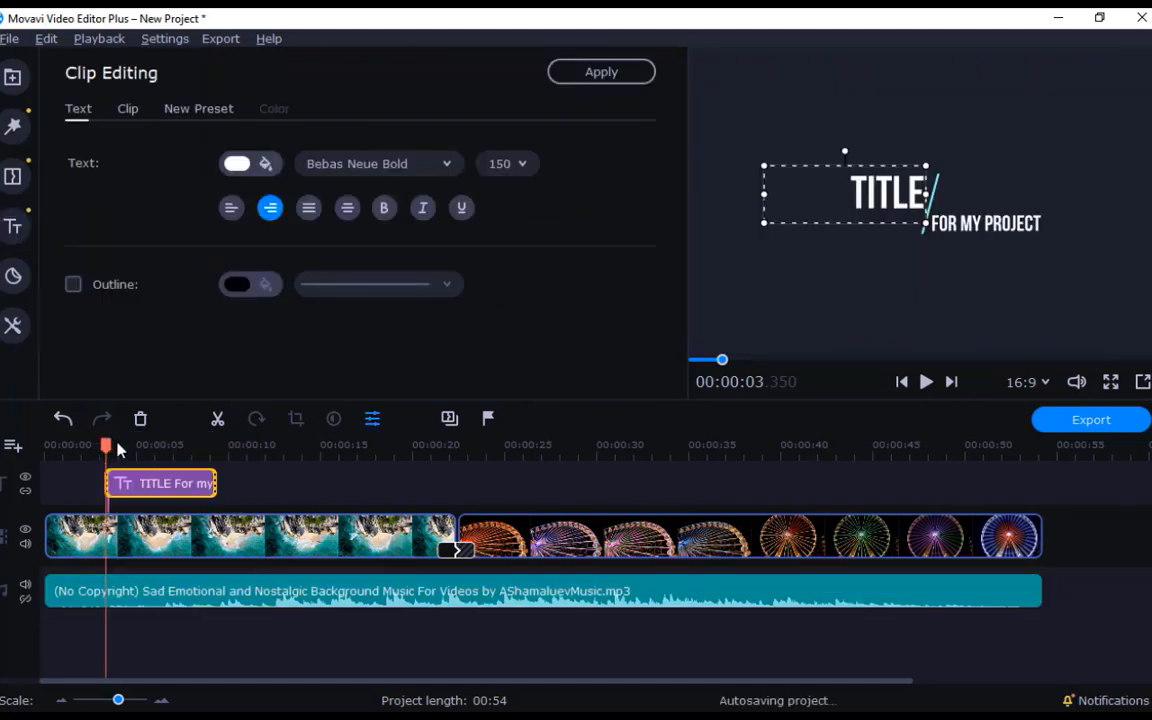
# Move the title clip so that it starts at about 4 seconds on the timeline
pyautogui.click(120, 481)
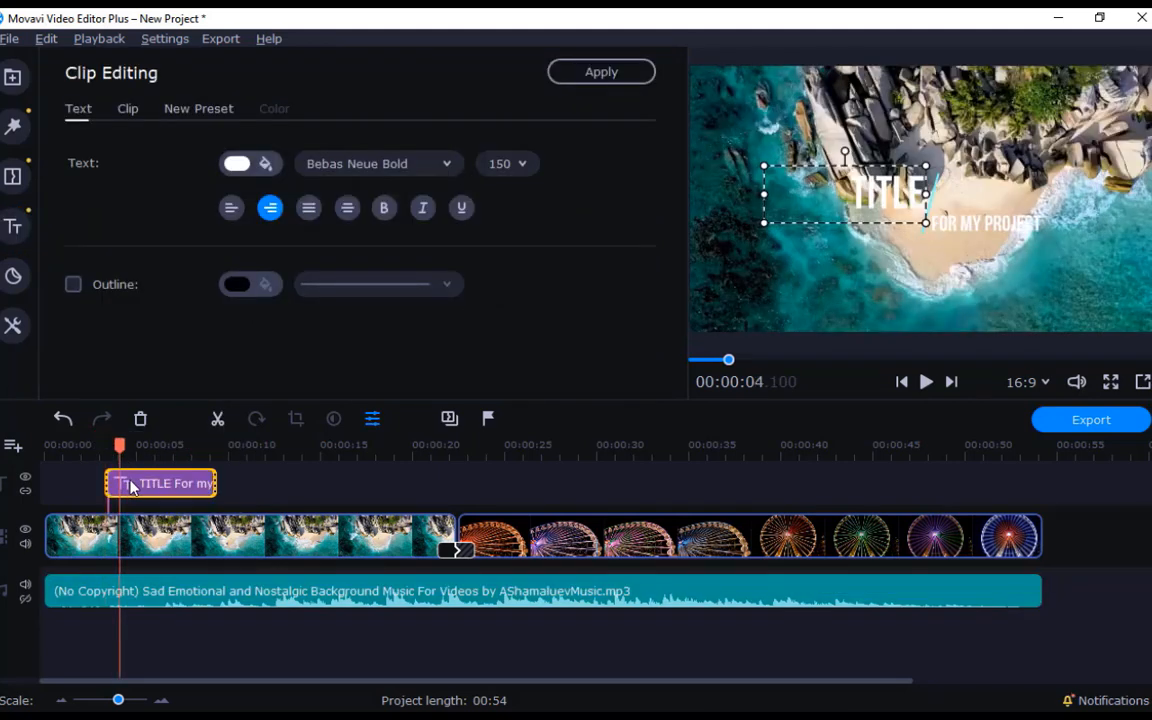
pyautogui.moveTo(137, 487); pyautogui.dragTo(152, 487)
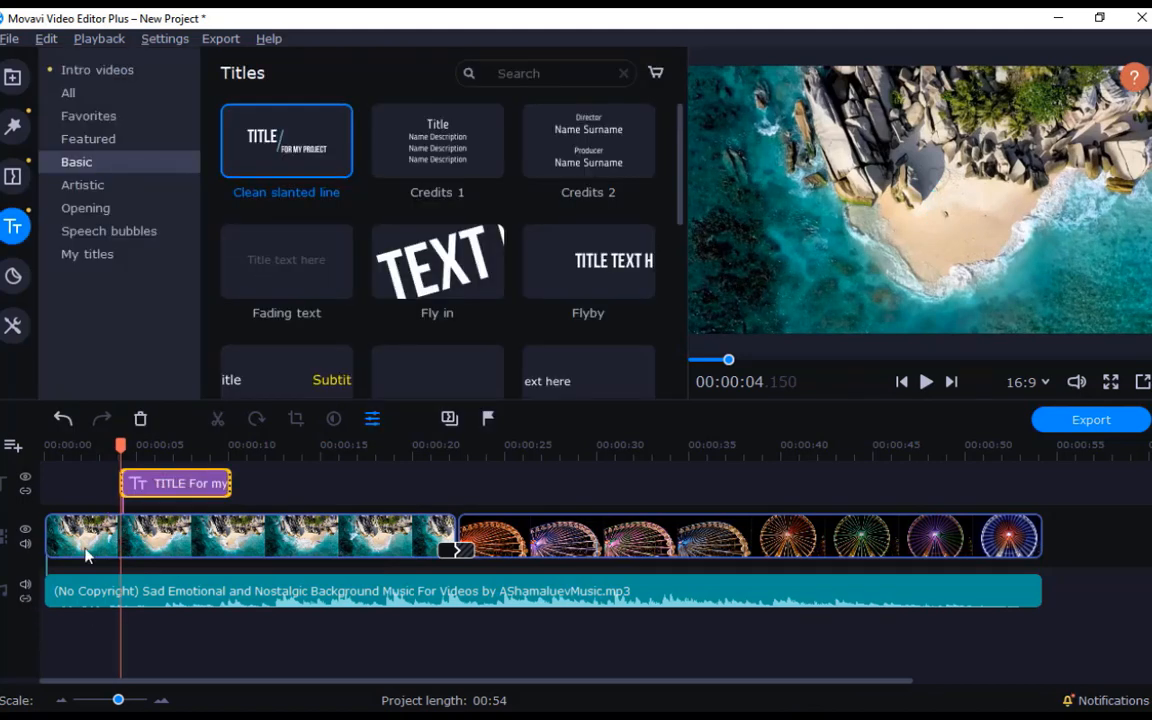
pyautogui.click(141, 487)
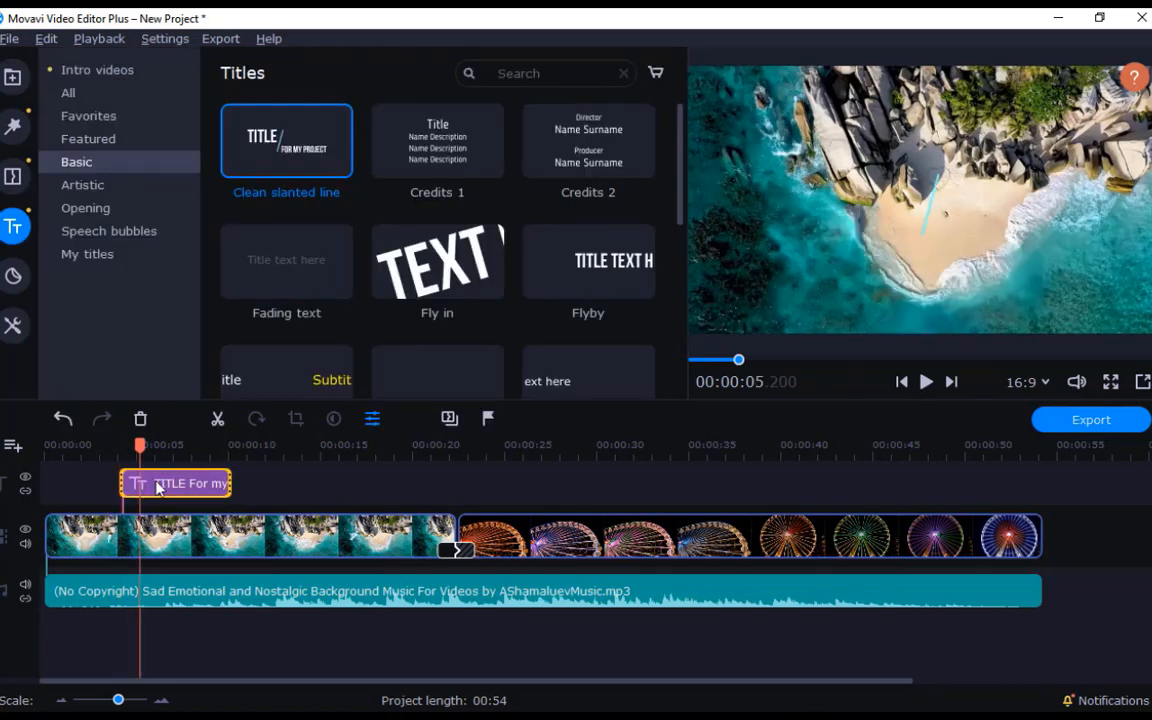
# Replace the title's main text with "TECH"
pyautogui.click(155, 487)
pyautogui.doubleClick(880, 195)
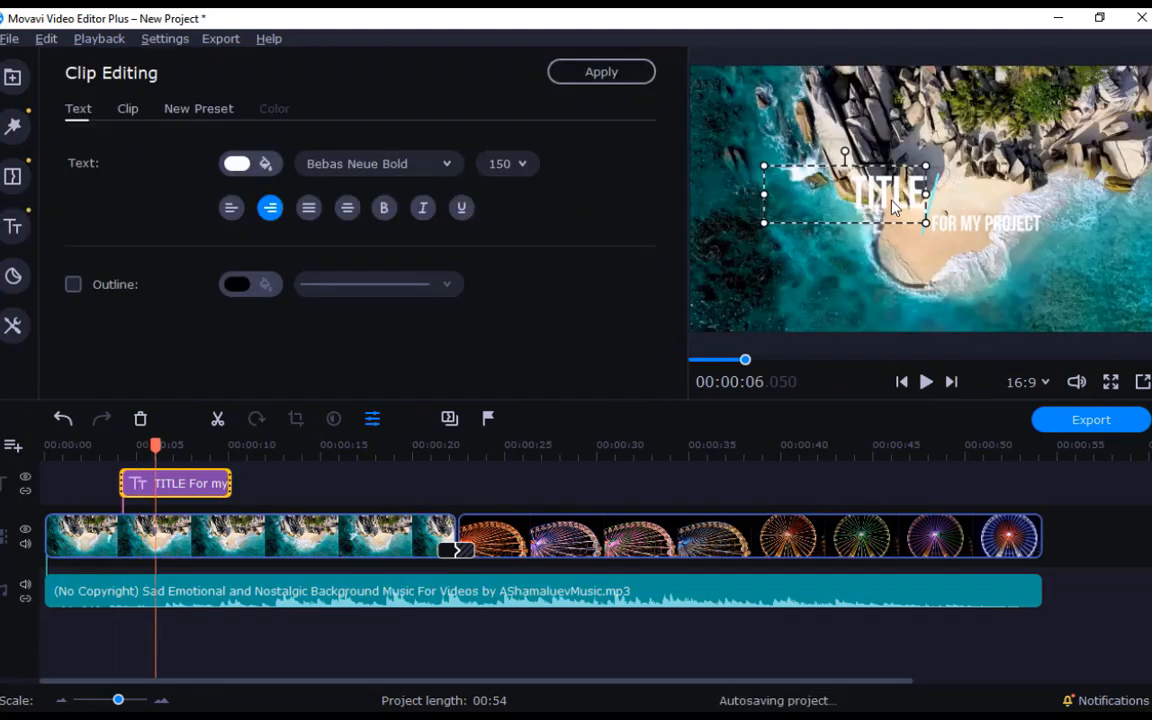
pyautogui.doubleClick(893, 205)
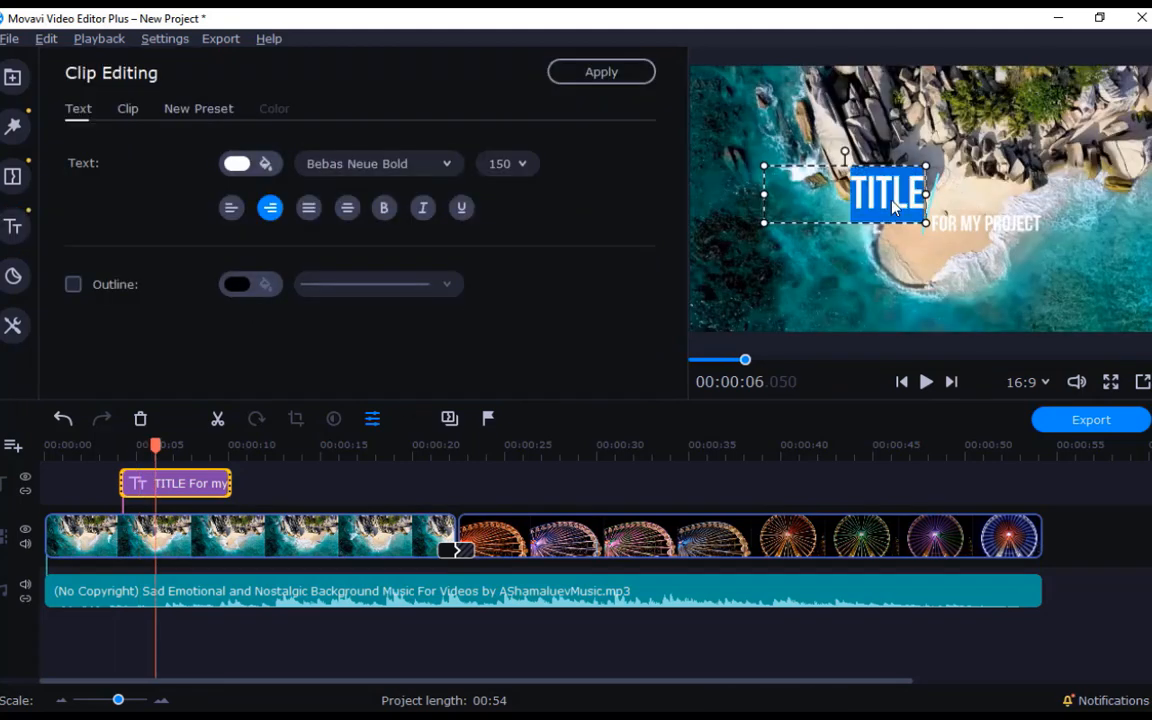
pyautogui.write('TE')
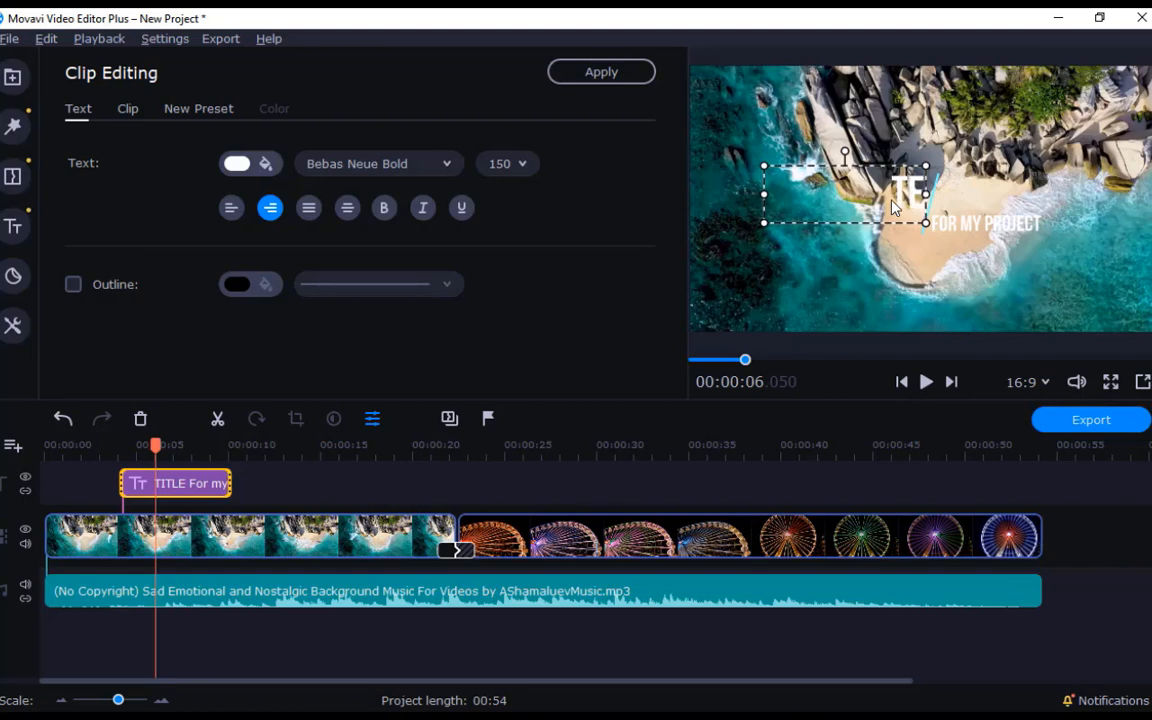
pyautogui.write('CH')
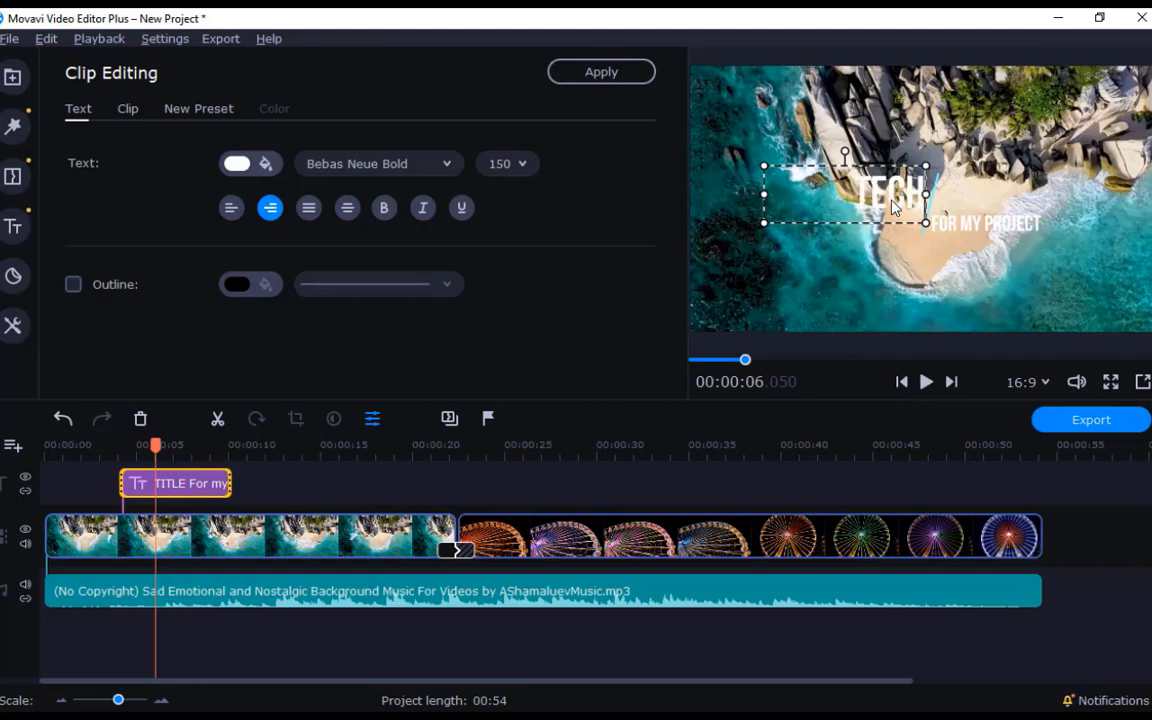
# Replace the title's second line "FOR MY PROJECT" with "SANGMA TIPS"
pyautogui.click(950, 226)
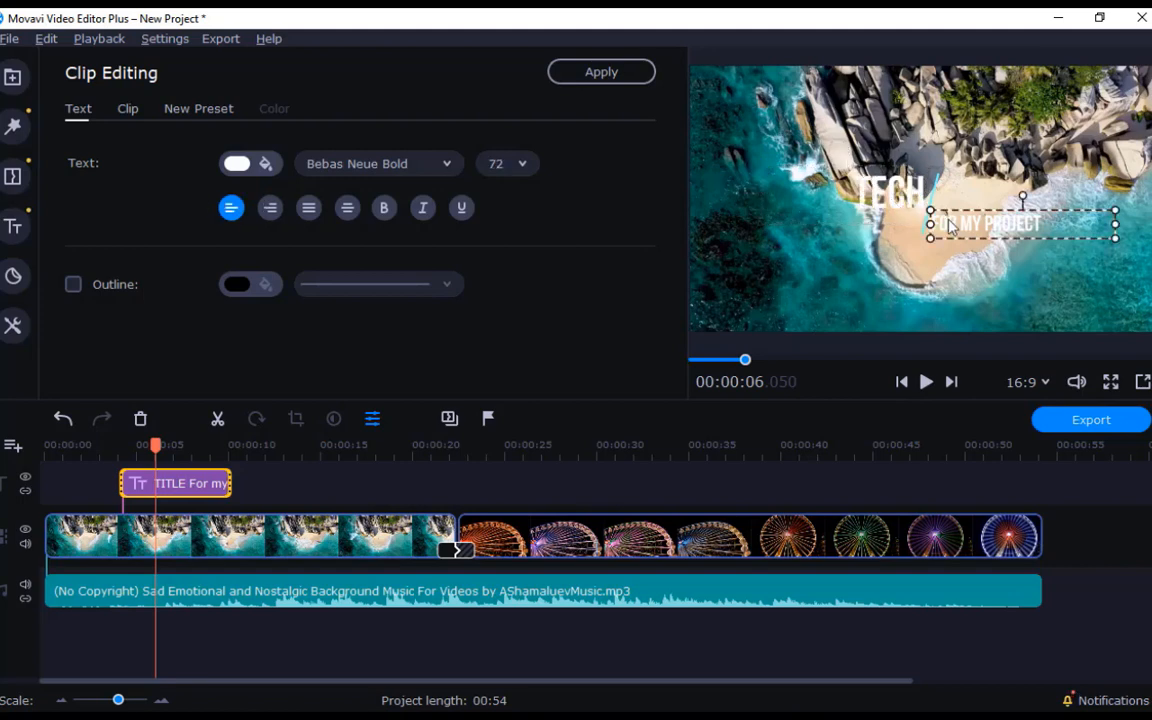
pyautogui.doubleClick(950, 226)
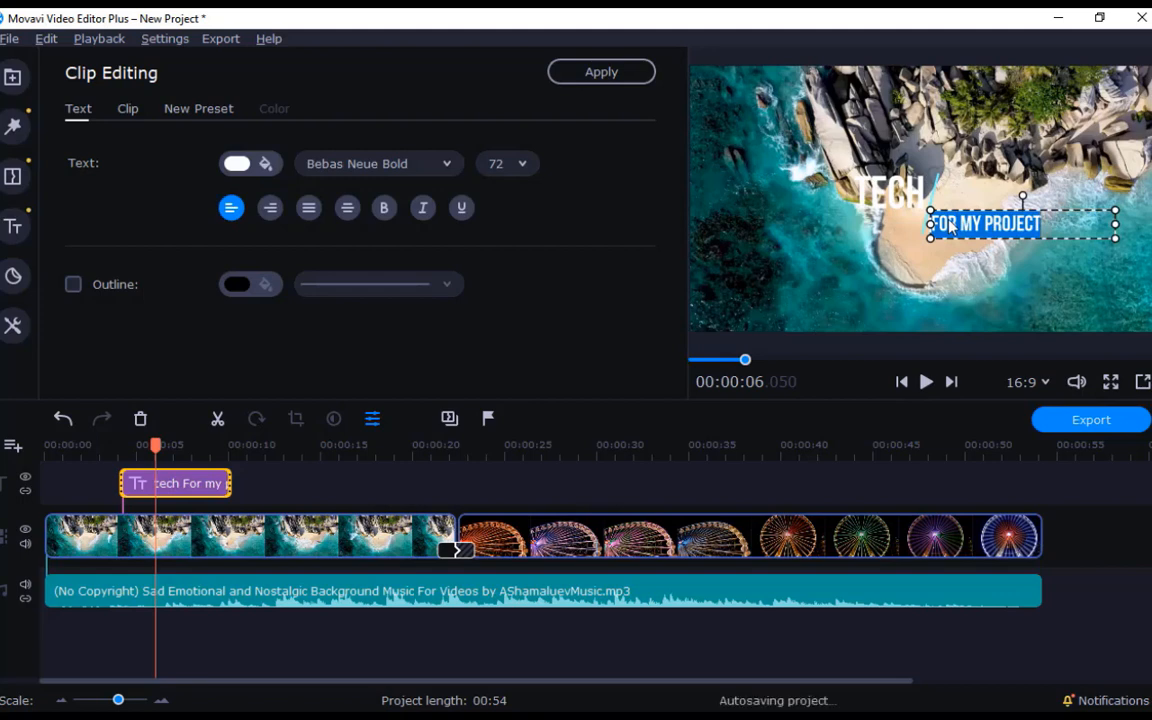
pyautogui.press('BackSpace')
pyautogui.write('IGMA')
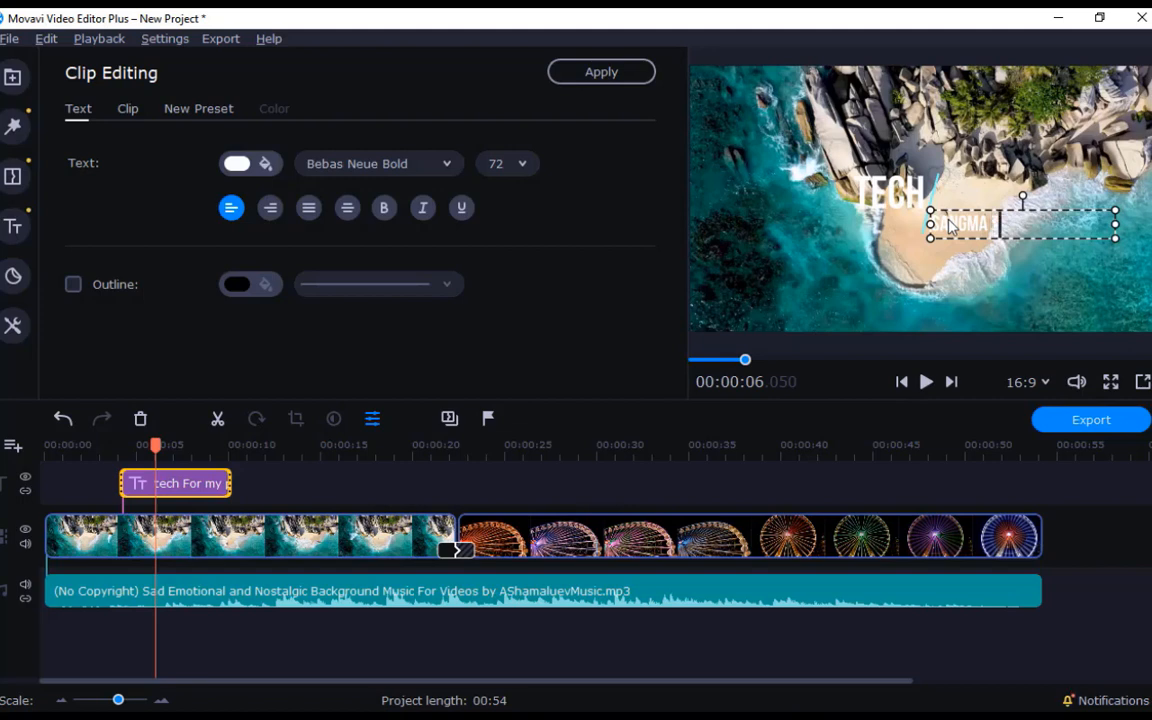
pyautogui.write(' TIPS')
# Try several red shades for the SANGMA TIPS text and set its color to #e61610
pyautogui.tripleClick(980, 235)
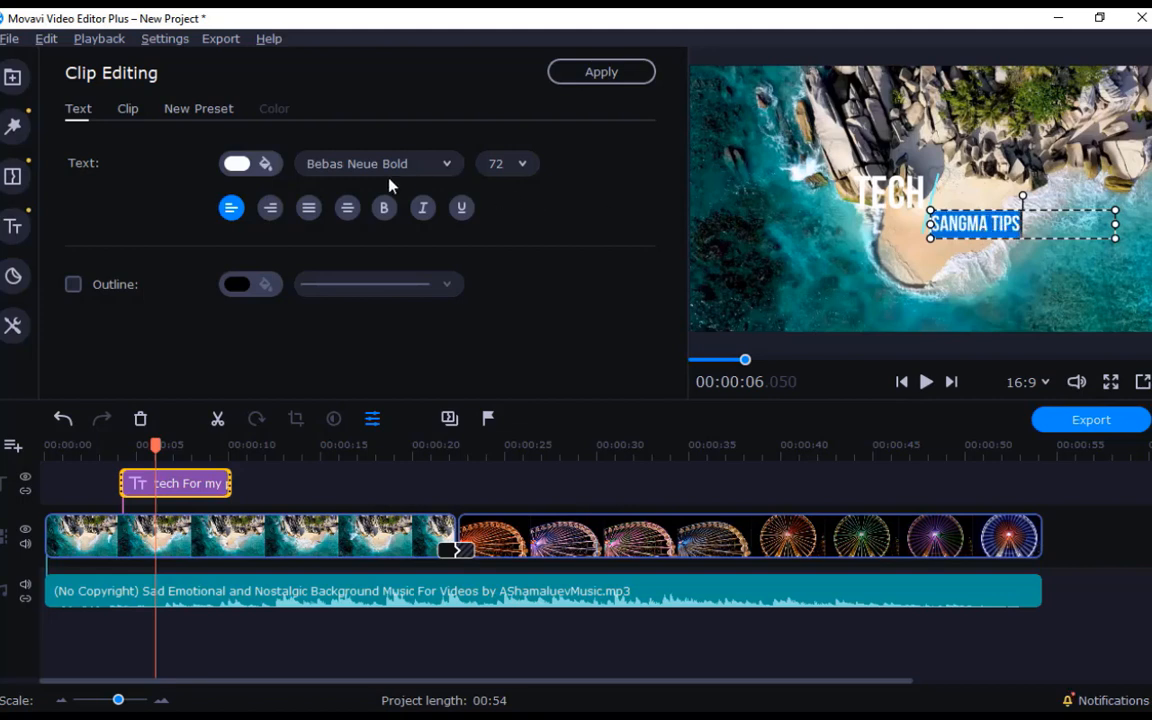
pyautogui.click(266, 168)
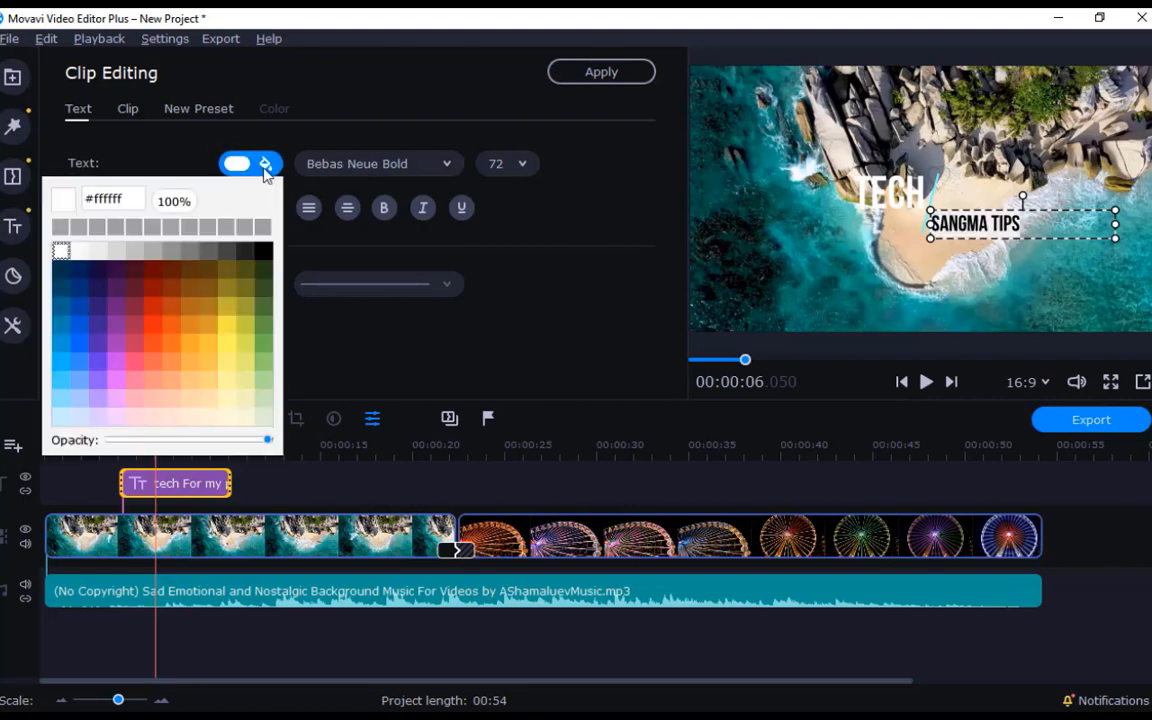
pyautogui.click(152, 289)
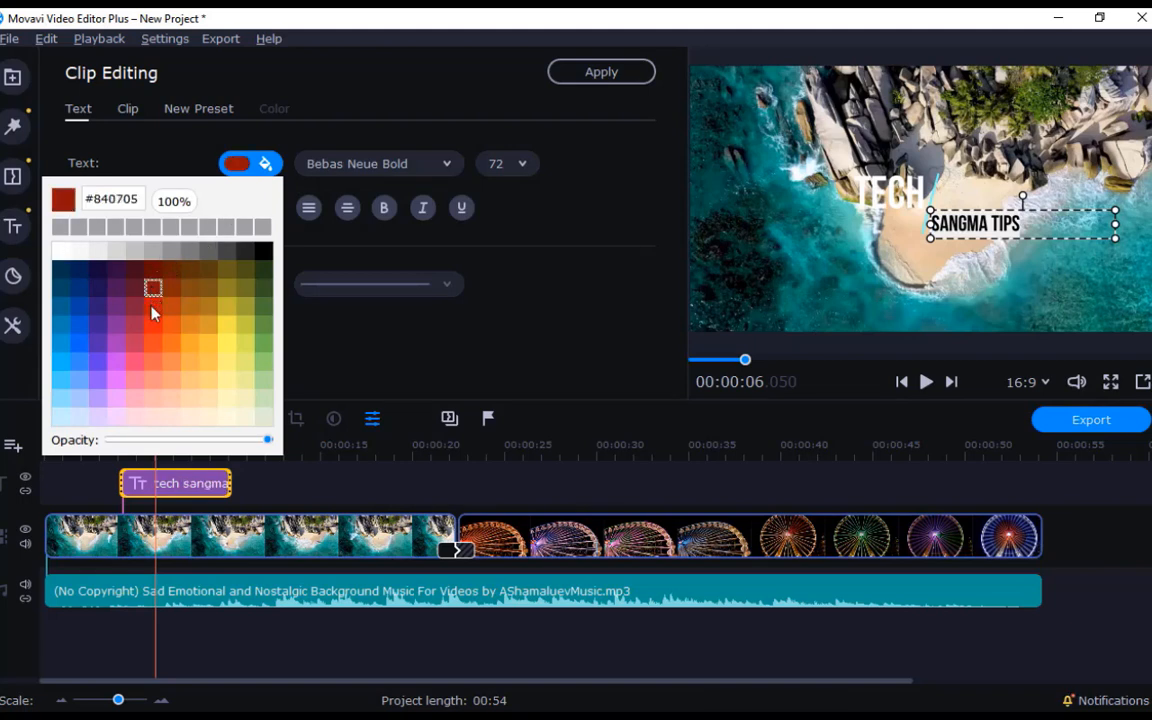
pyautogui.click(152, 308)
pyautogui.click(153, 269)
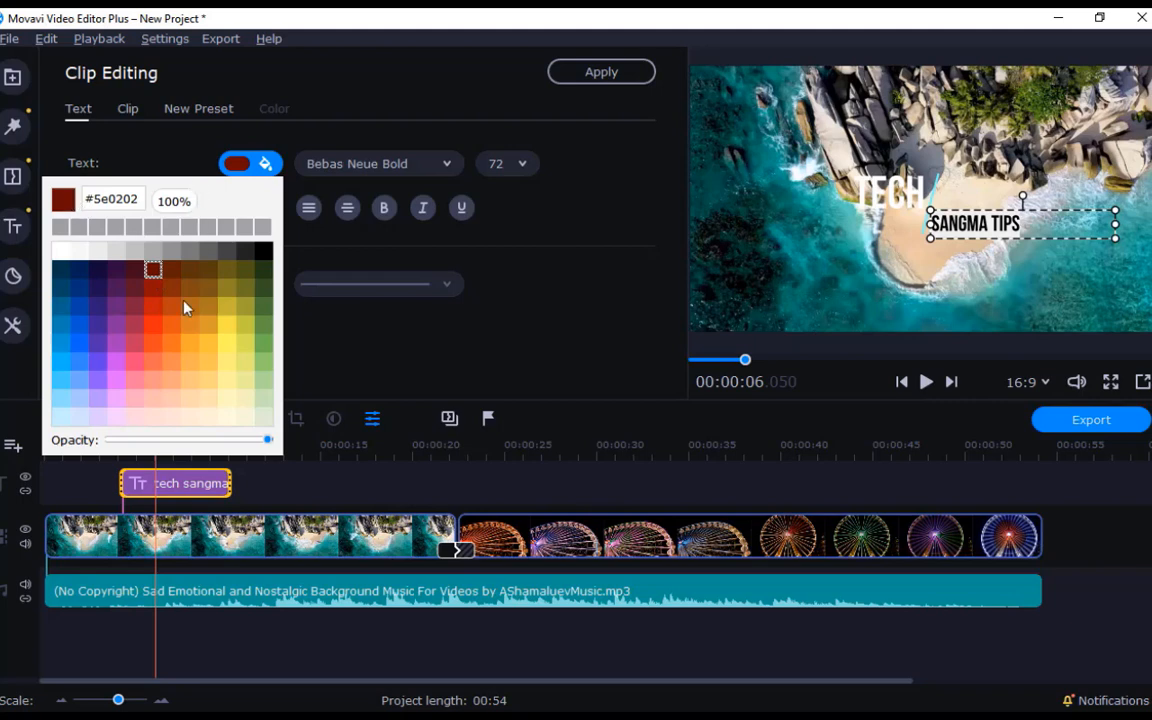
pyautogui.click(153, 328)
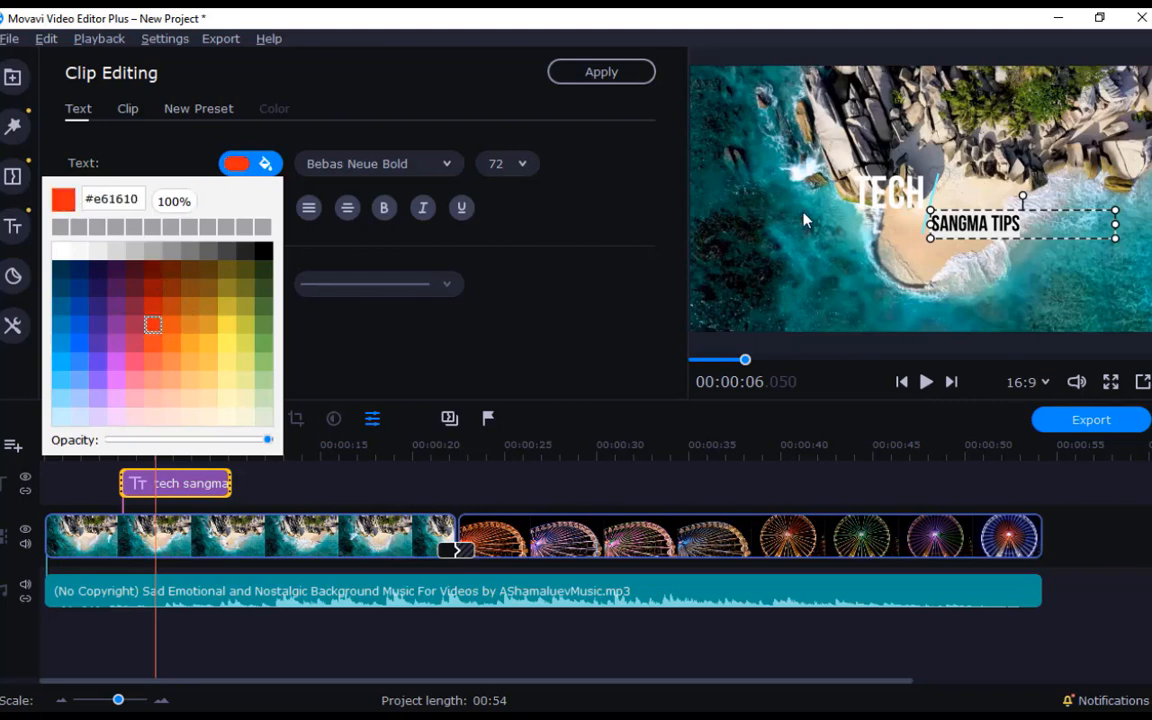
pyautogui.click(791, 184)
# Set the TECH text color to #e61610 and apply the title changes
pyautogui.click(877, 201)
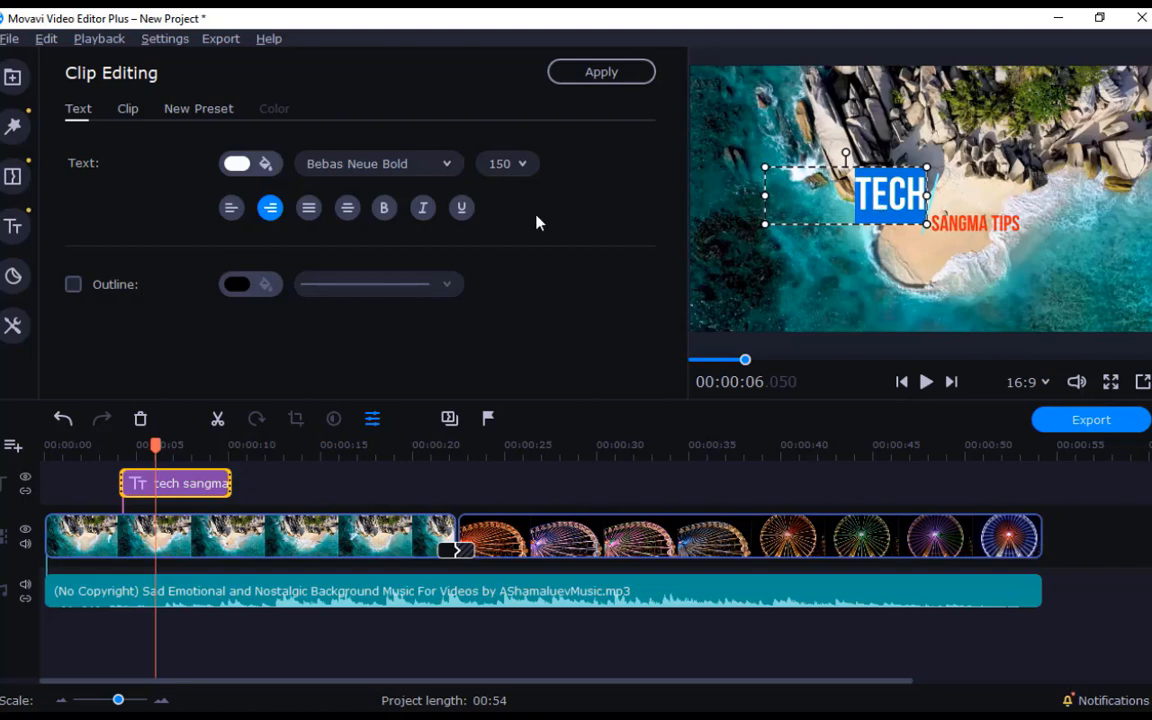
pyautogui.click(237, 157)
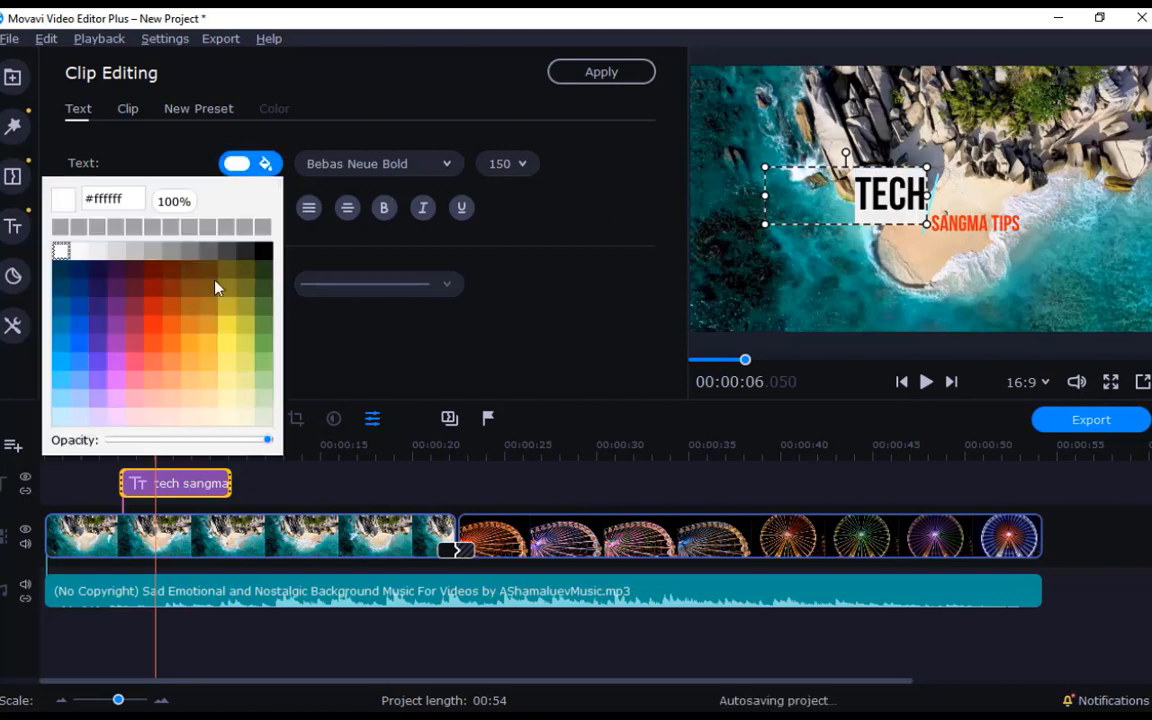
pyautogui.click(153, 327)
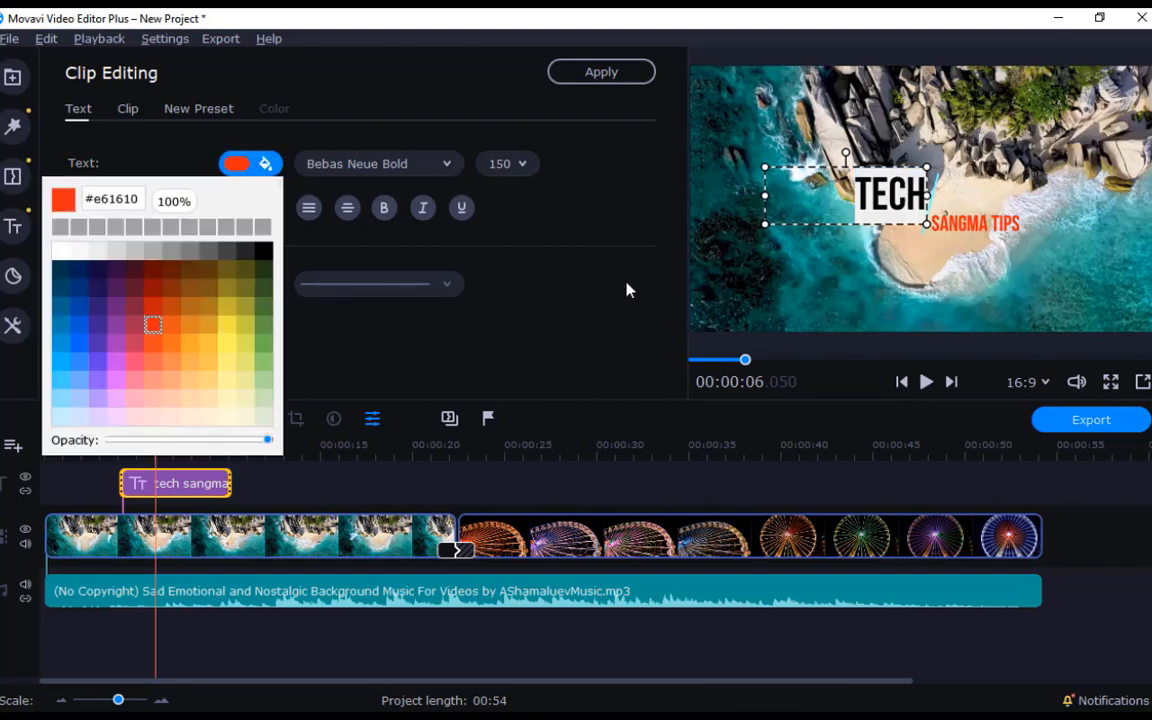
pyautogui.click(712, 278)
pyautogui.click(712, 278)
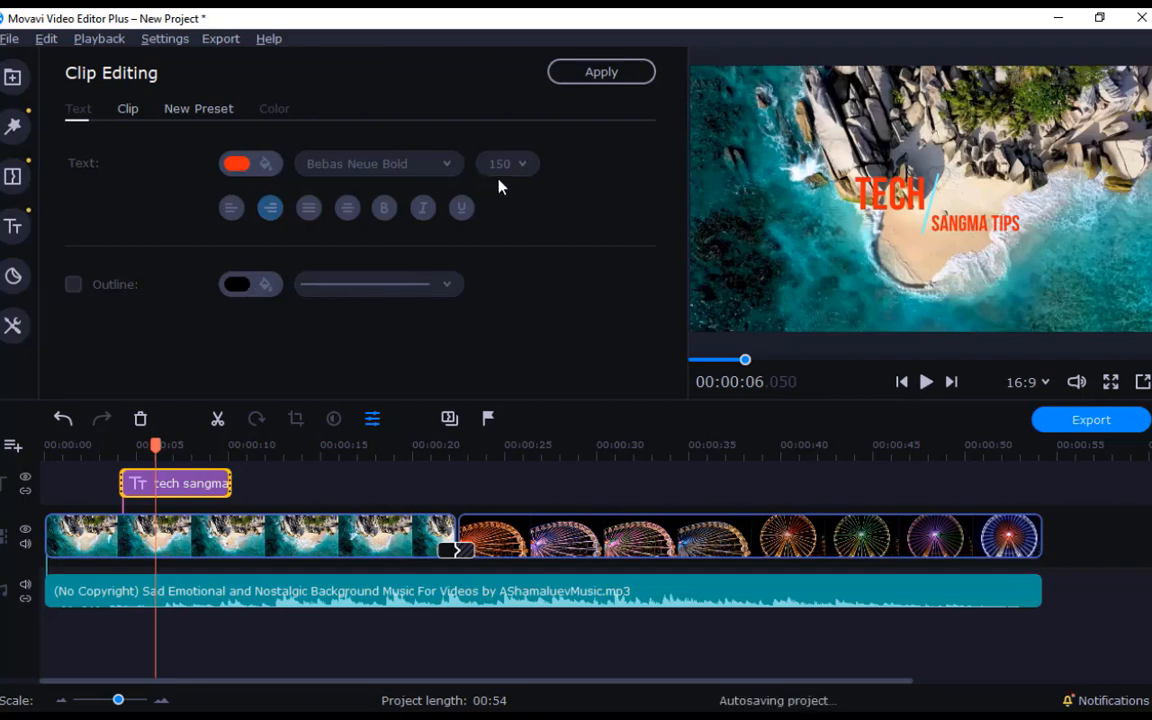
pyautogui.click(601, 74)
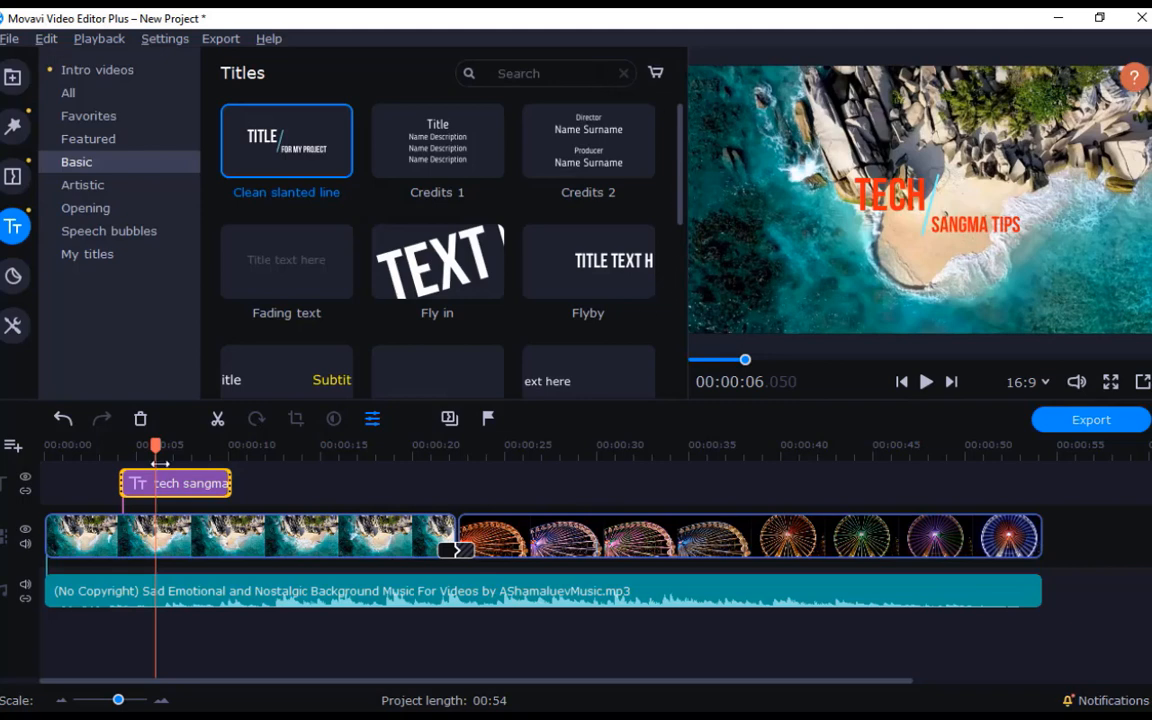
# Play the timeline from about 3.5 seconds to preview the title over the beach clip
pyautogui.press('Home')
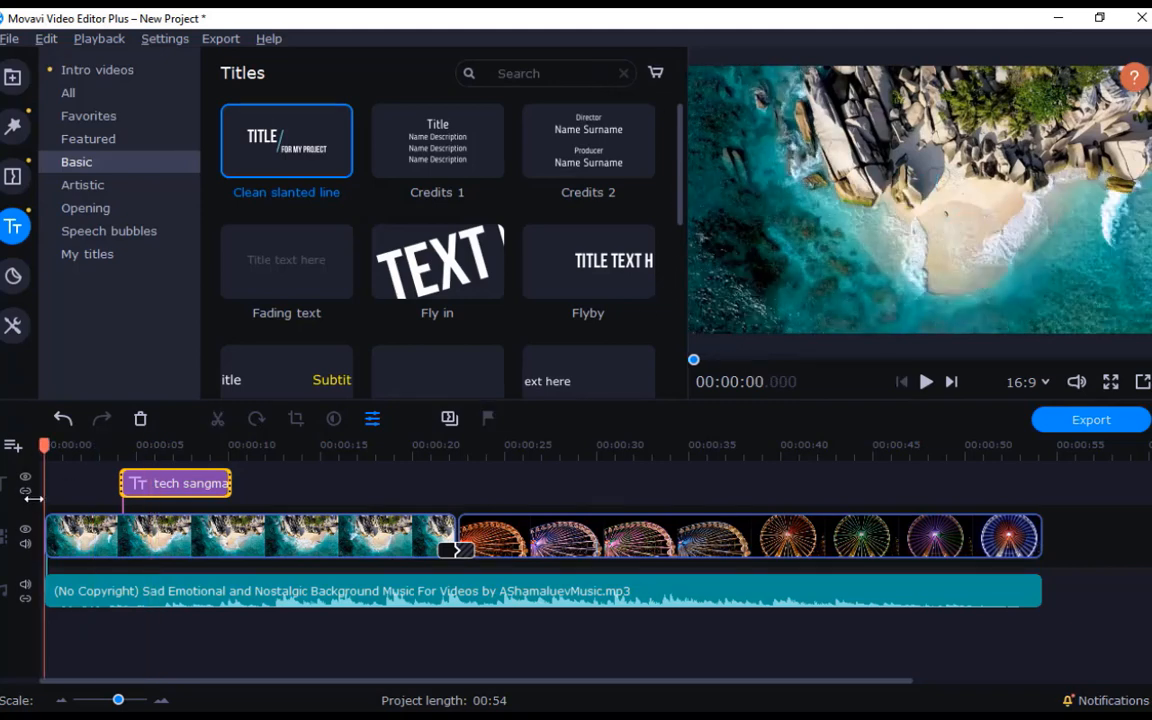
pyautogui.moveTo(44, 495); pyautogui.dragTo(108, 501)
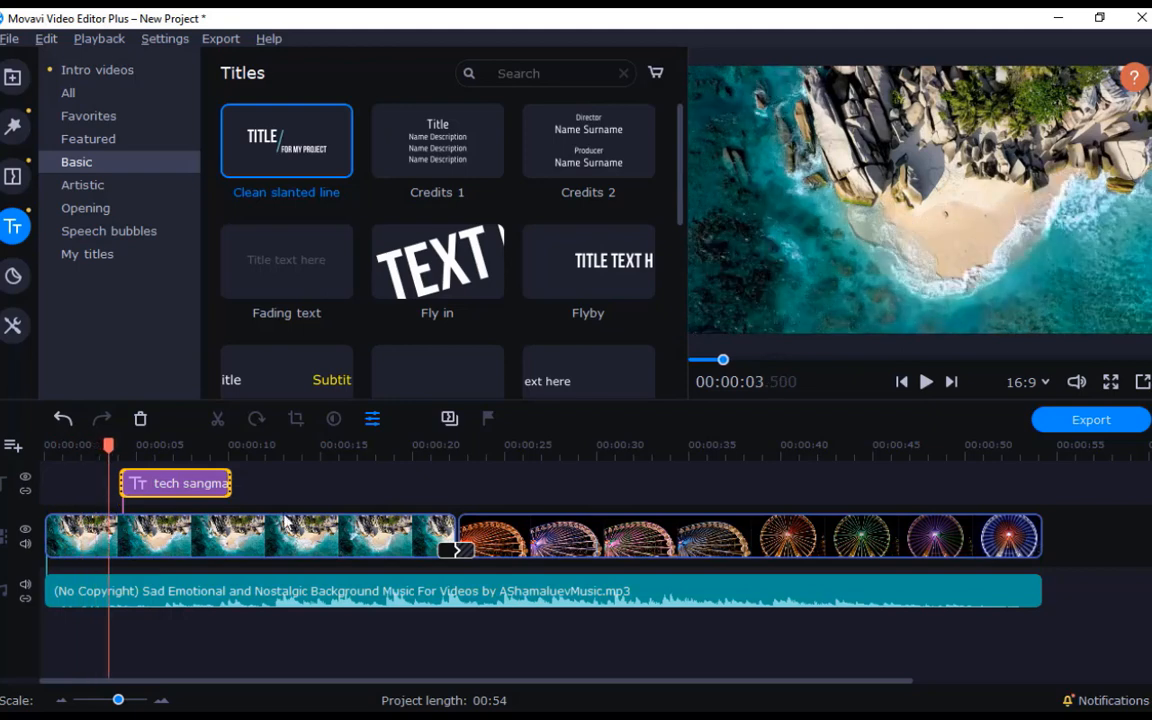
pyautogui.press('space')
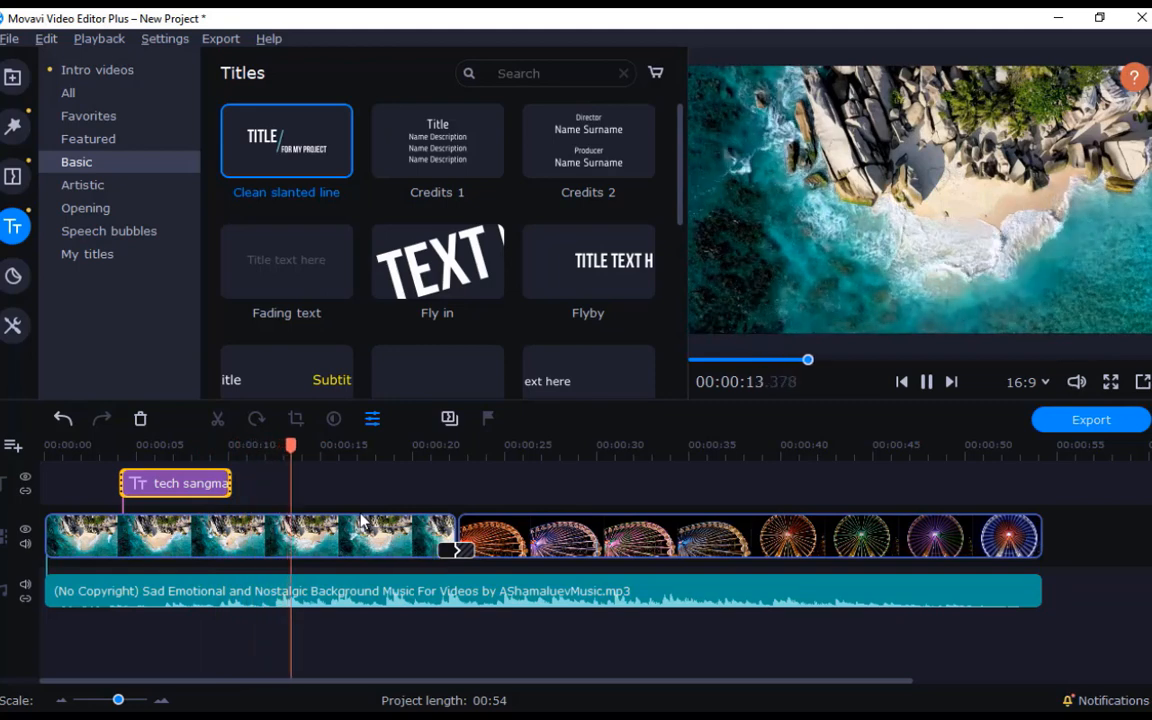
# Add the laughing-with-tears emoji sticker at about 15.75 seconds, shrink it and move it to the lower-left corner of the video frame
pyautogui.click(13, 276)
pyautogui.moveTo(560, 150); pyautogui.dragTo(334, 453)
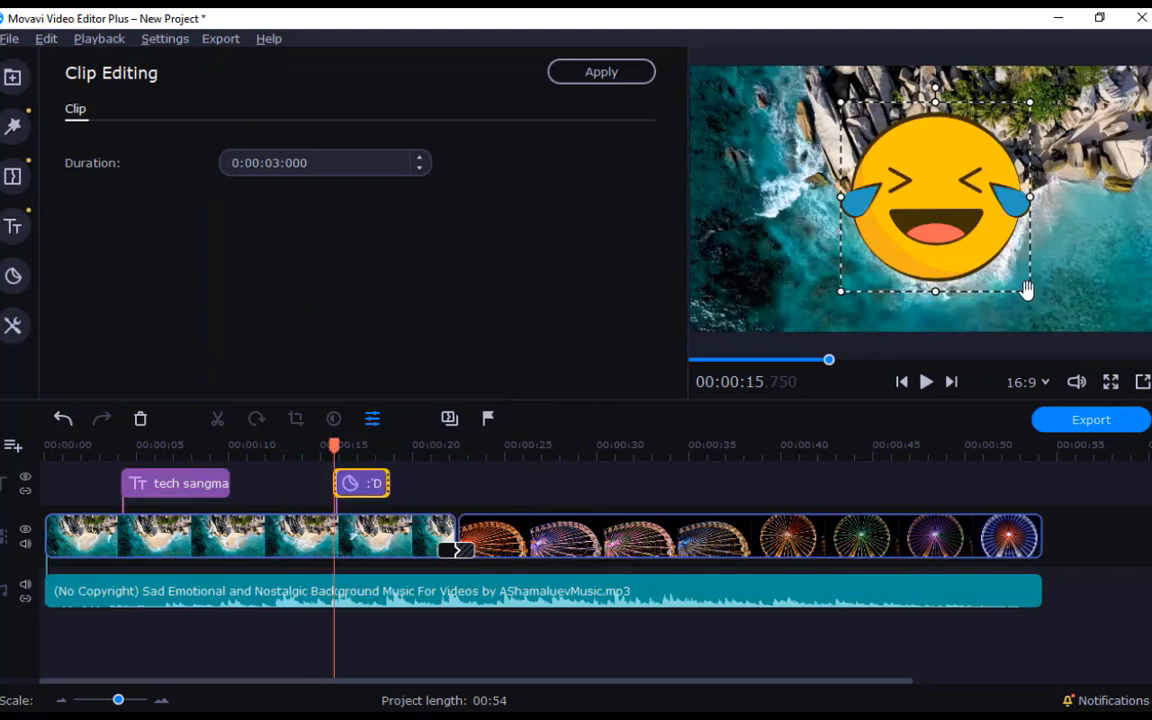
pyautogui.moveTo(1027, 290); pyautogui.dragTo(926, 185)
pyautogui.moveTo(895, 143); pyautogui.dragTo(779, 263)
pyautogui.moveTo(817, 218); pyautogui.dragTo(800, 232)
pyautogui.click(890, 250)
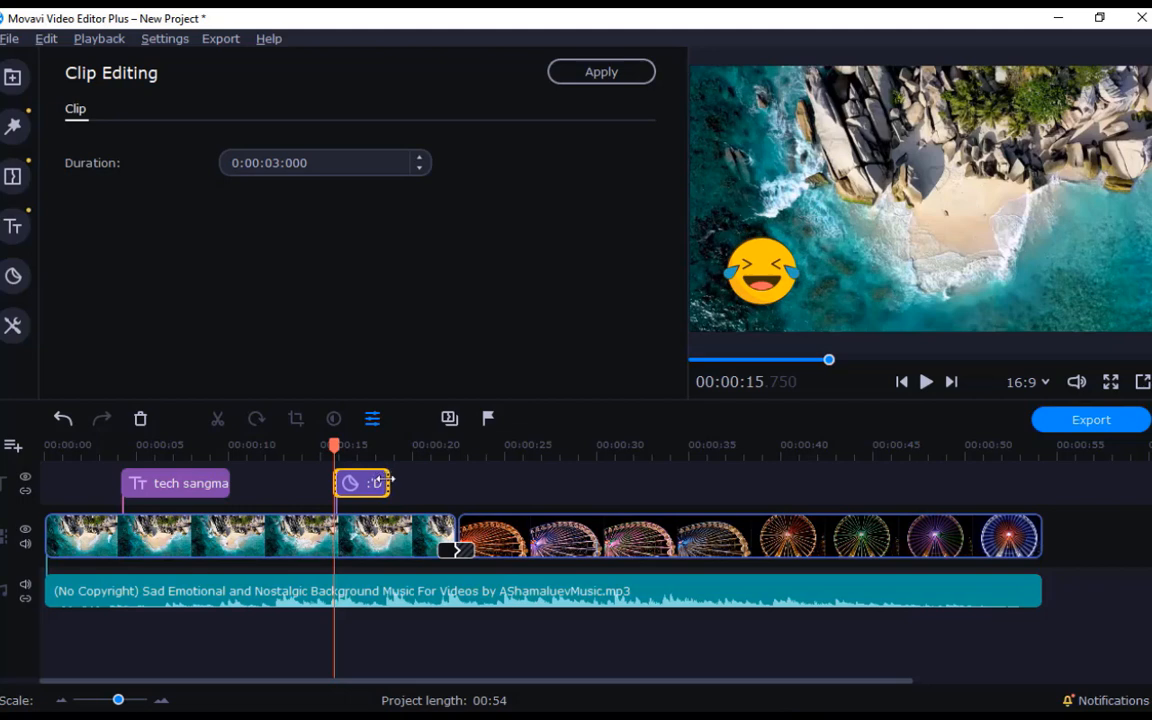
# Shorten the emoji sticker clip to about 1 second and play the timeline briefly
pyautogui.moveTo(455, 480); pyautogui.dragTo(322, 471)
pyautogui.press('space')
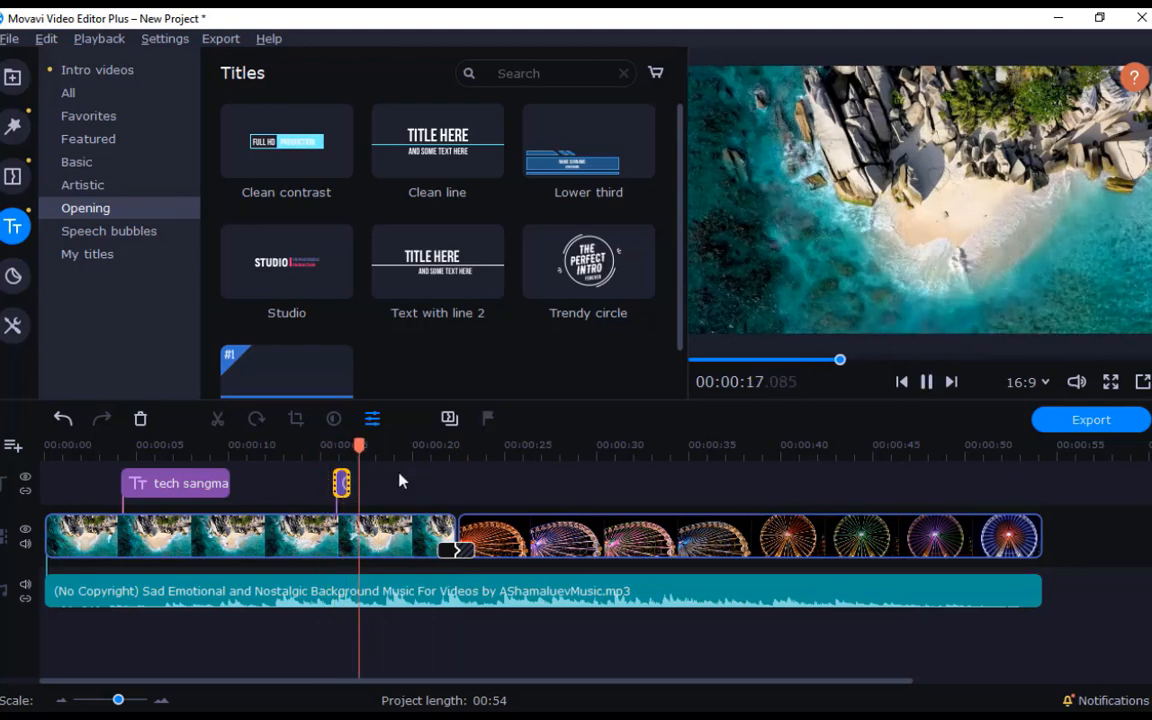
pyautogui.press('space')
# Add the Thought bubble 2 title at about 17.7 seconds and replace its text with "subscribe now"
pyautogui.click(120, 230)
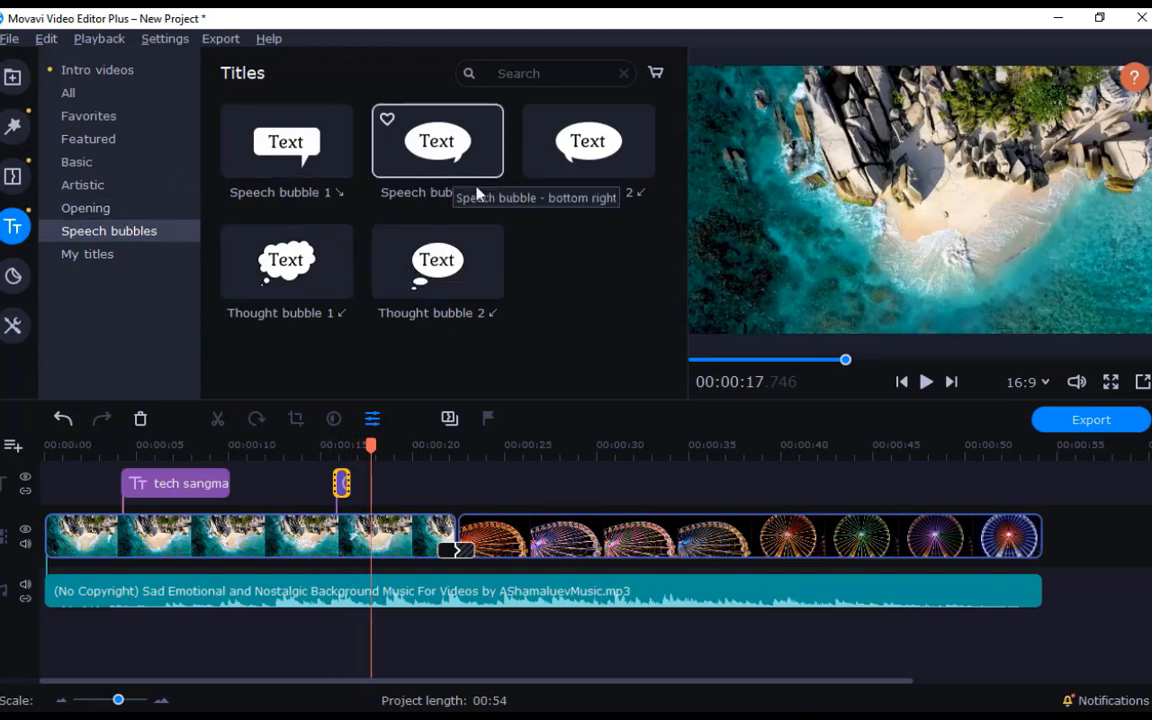
pyautogui.moveTo(420, 275); pyautogui.dragTo(726, 250)
pyautogui.doubleClick(920, 200)
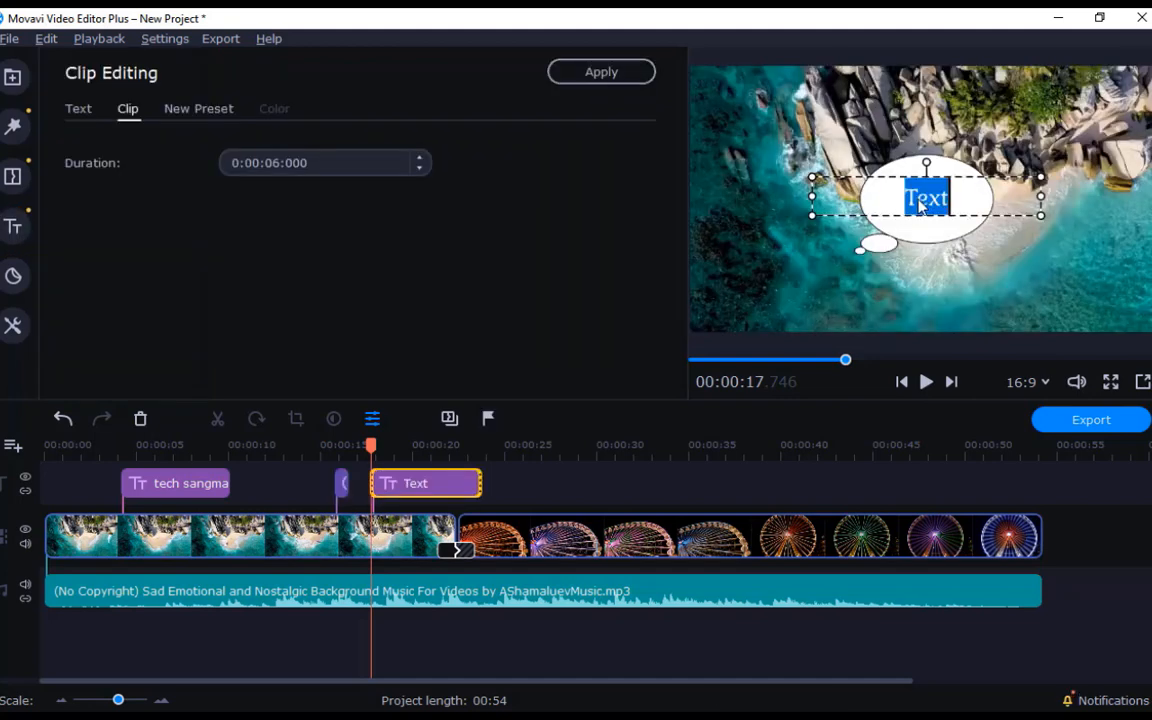
pyautogui.write('subscri')
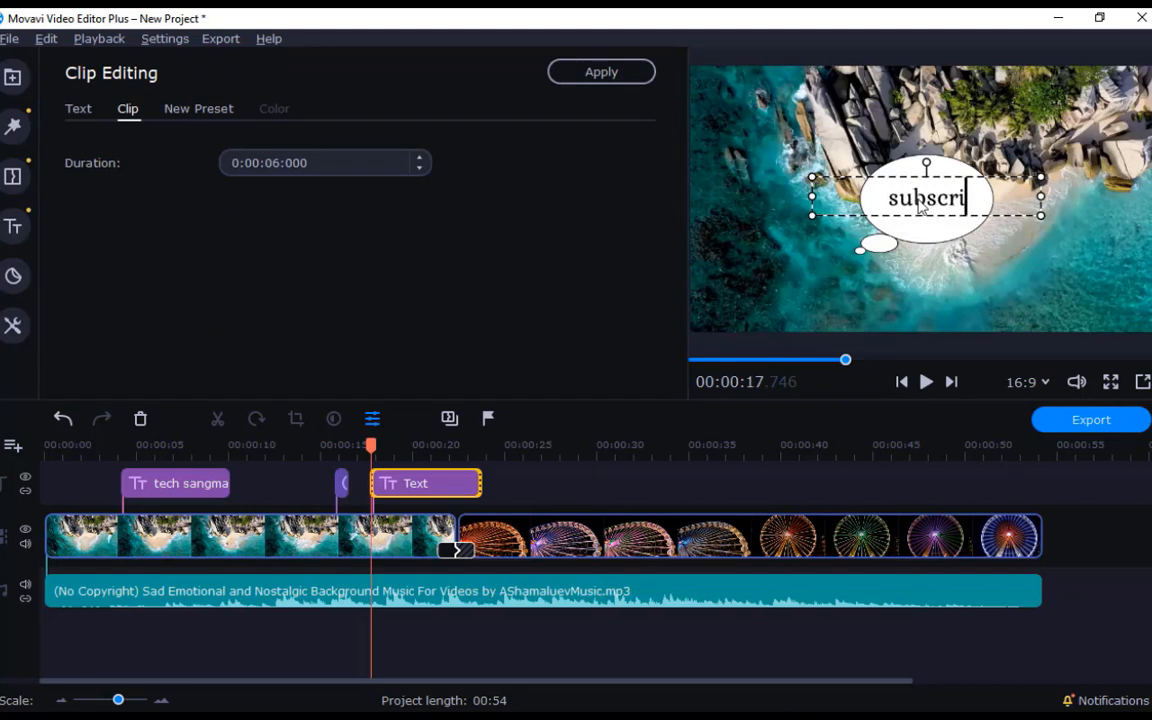
pyautogui.write('be now')
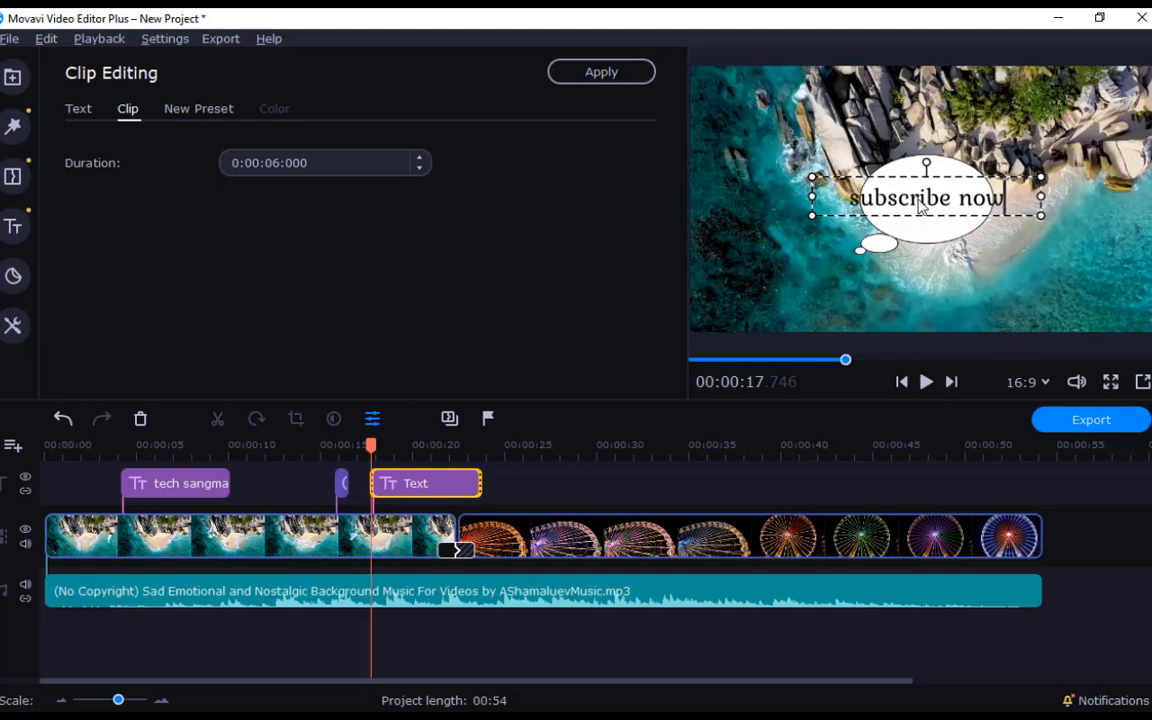
# Resize the "subscribe now" text box and shift the thought bubble so that the text sits inside it
pyautogui.click(1031, 224)
pyautogui.moveTo(1031, 224); pyautogui.dragTo(1008, 219)
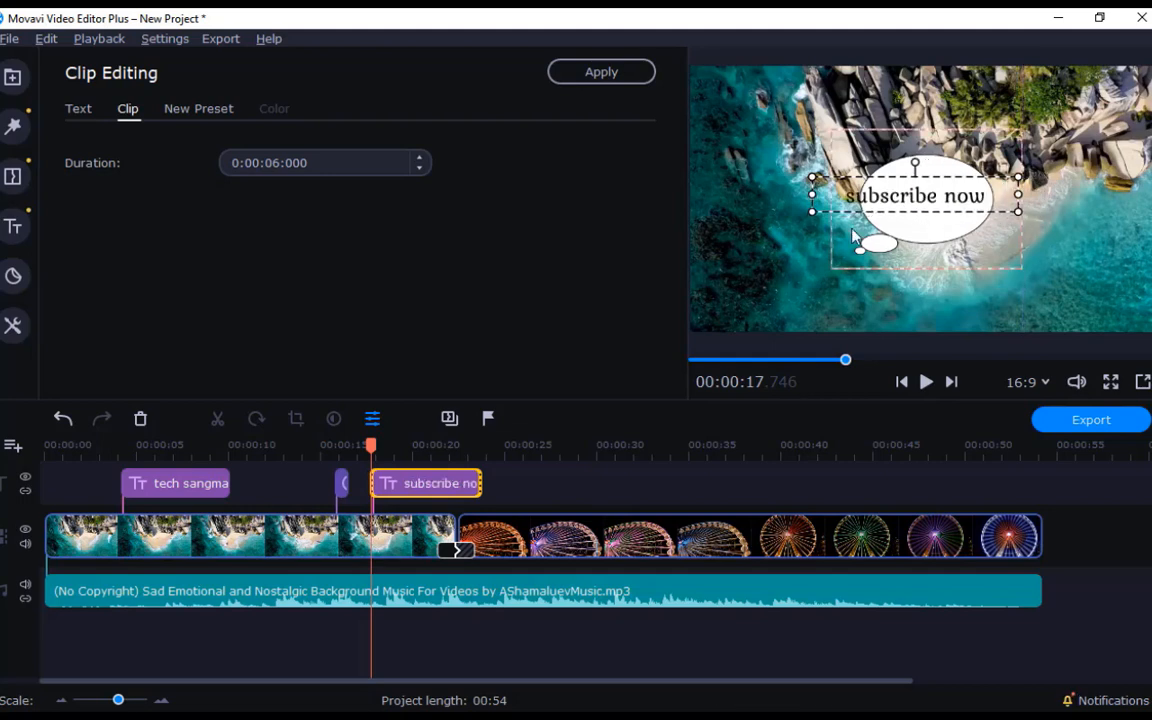
pyautogui.moveTo(817, 183); pyautogui.dragTo(851, 181)
pyautogui.moveTo(1019, 178); pyautogui.dragTo(991, 184)
pyautogui.click(932, 217)
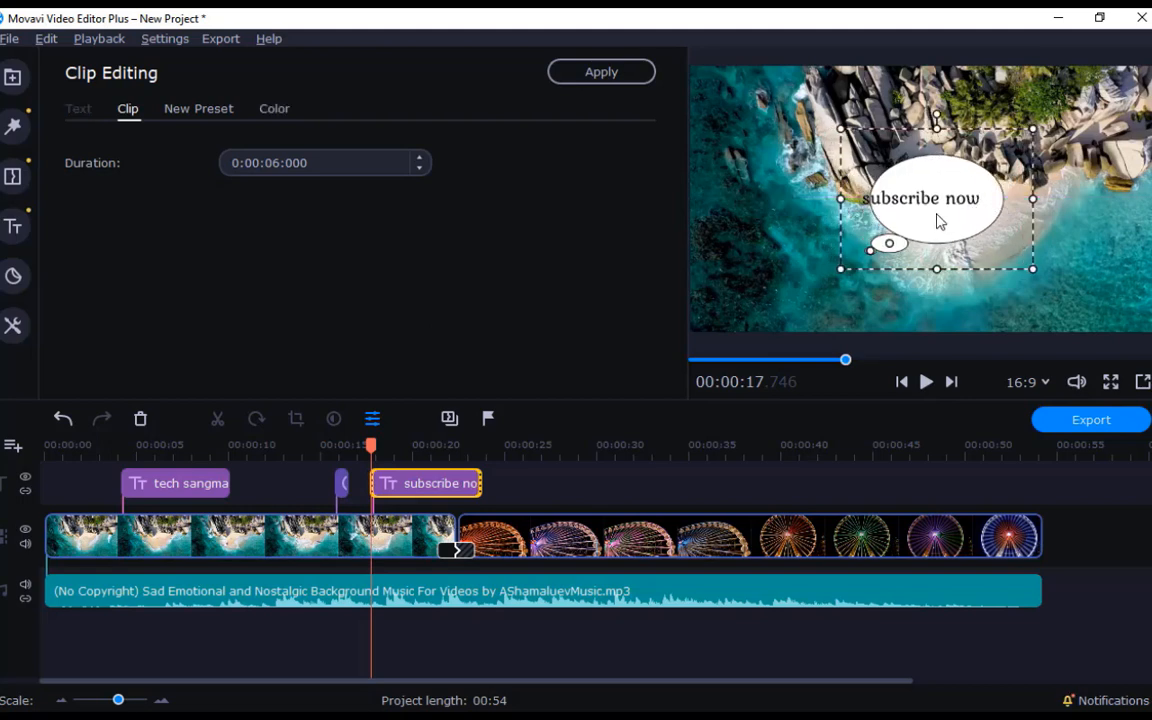
pyautogui.moveTo(945, 222); pyautogui.dragTo(939, 223)
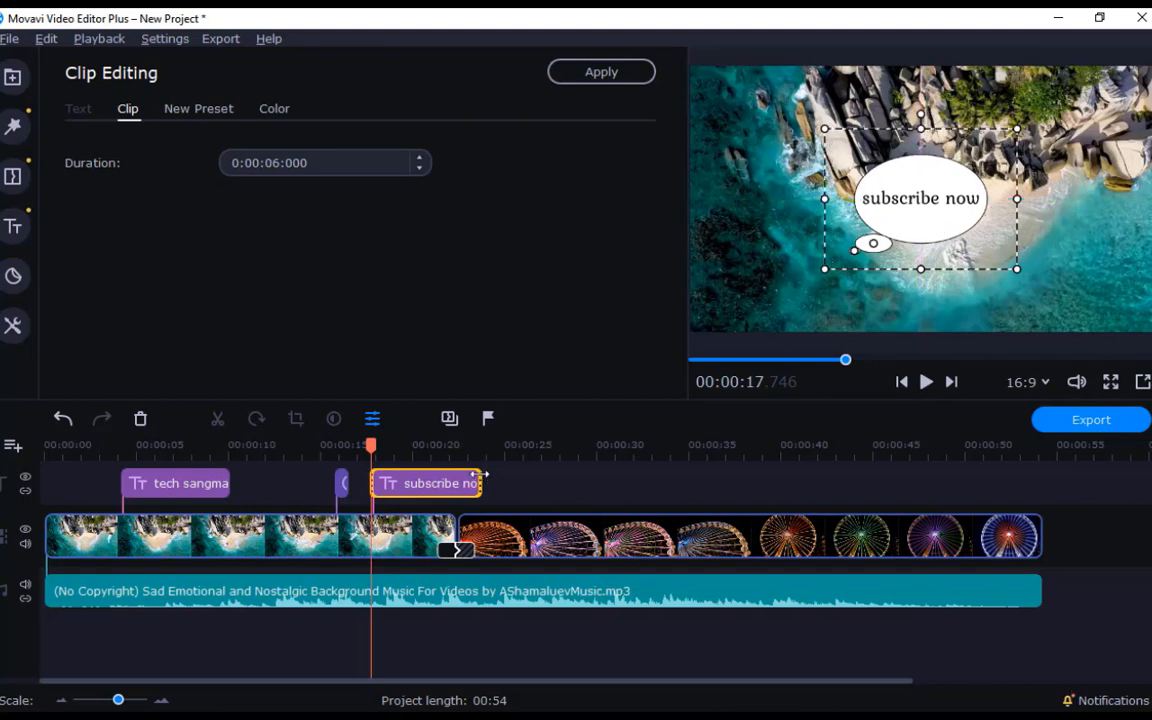
# Shorten the thought bubble clip so that it ends at about 18.7 seconds and play past its end
pyautogui.moveTo(467, 479); pyautogui.dragTo(388, 484)
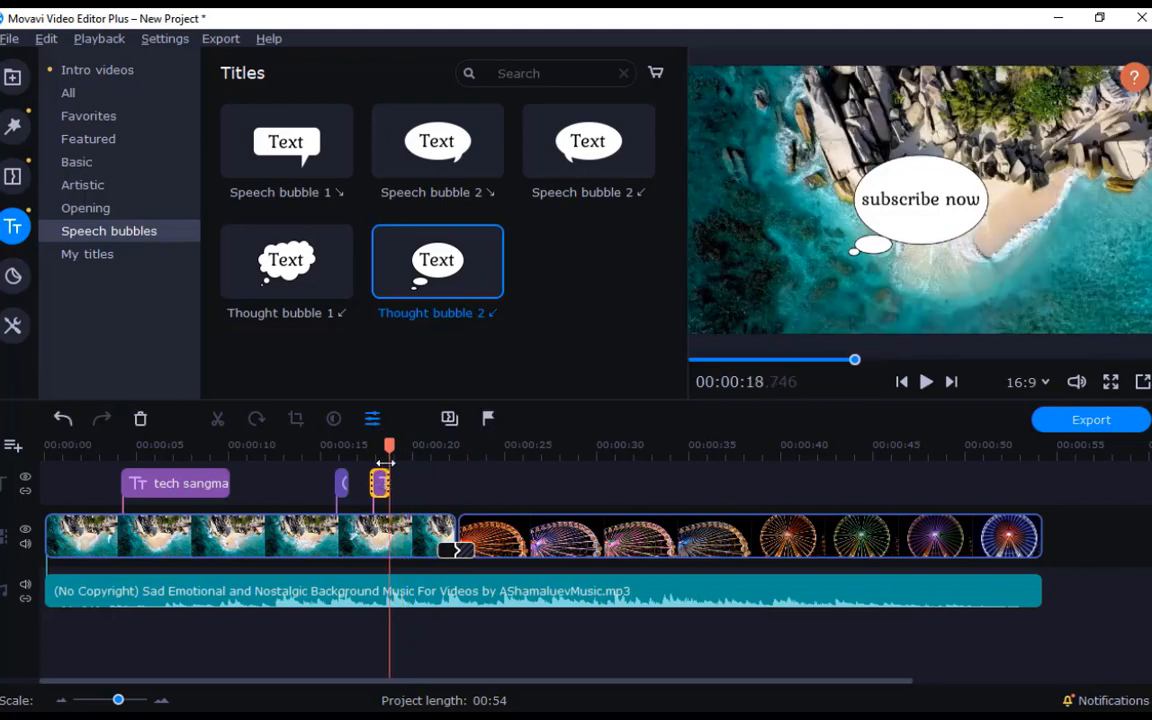
pyautogui.press('space')
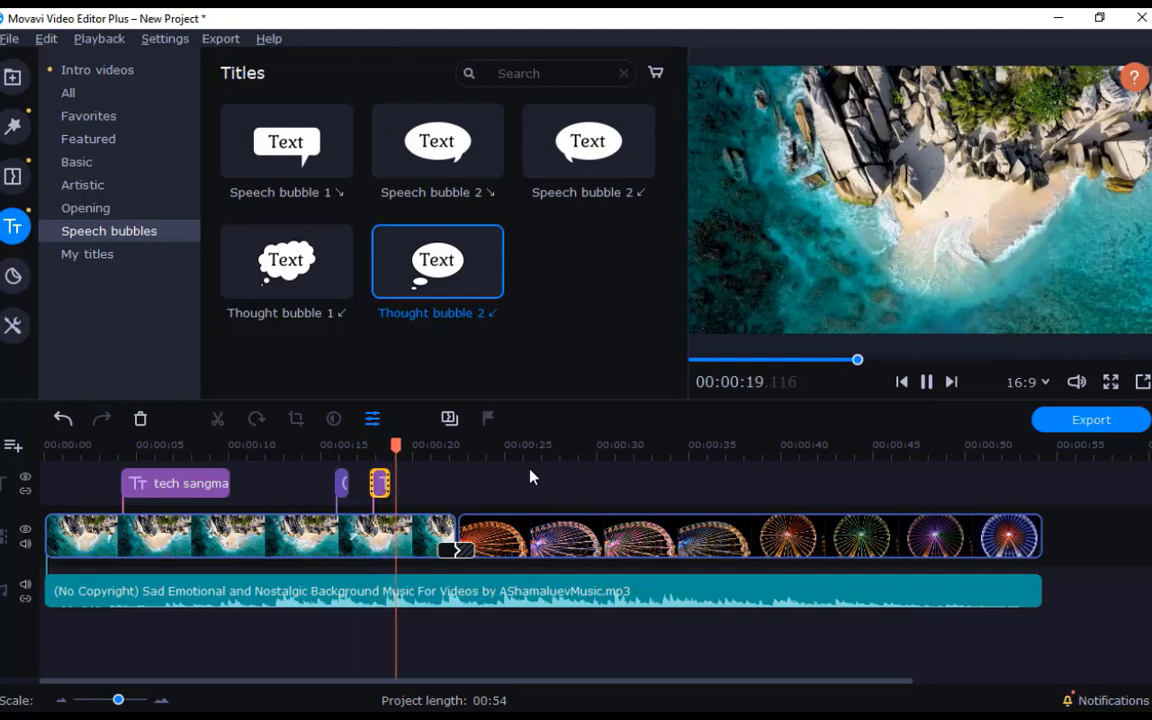
pyautogui.press('space')
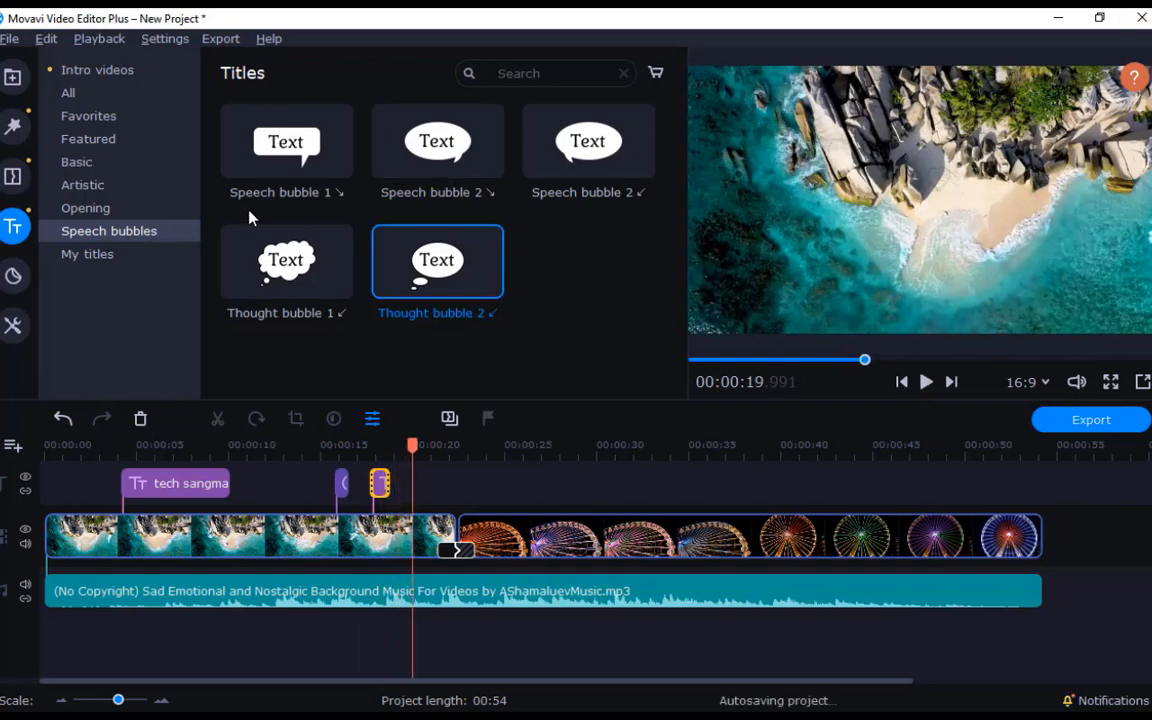
# Look through the Artistic, Basic, Featured, Favorites and All title categories and the Vignettes filters
pyautogui.click(128, 256)
pyautogui.click(119, 185)
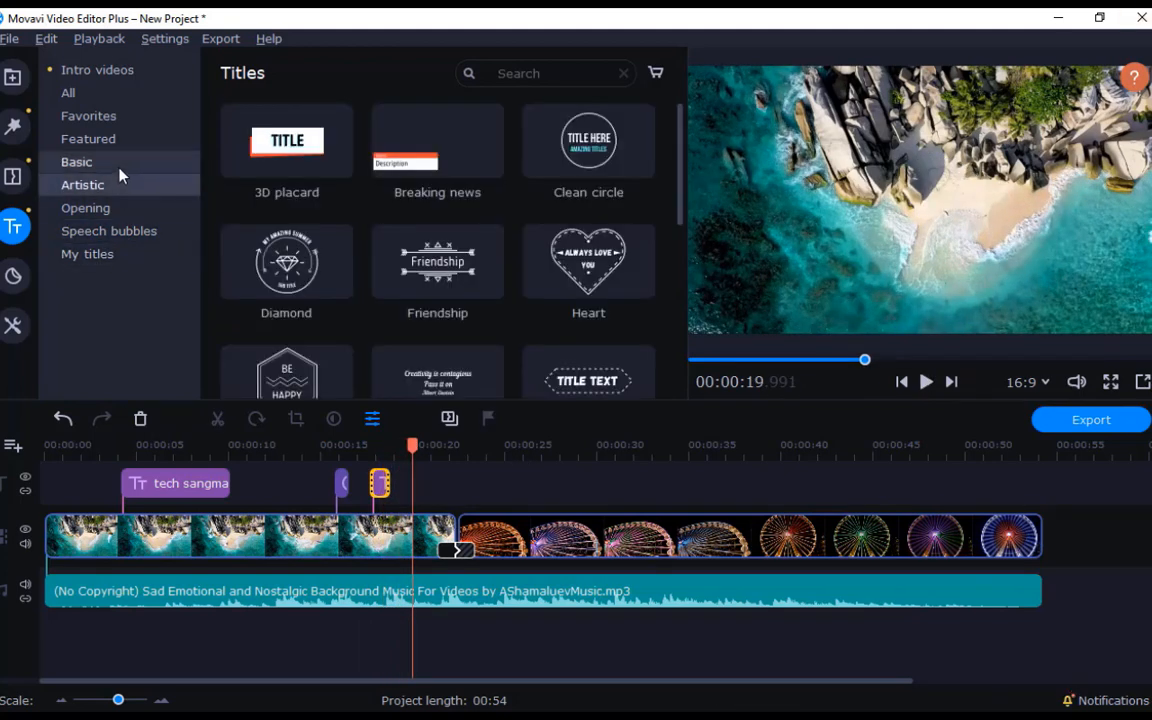
pyautogui.click(88, 163)
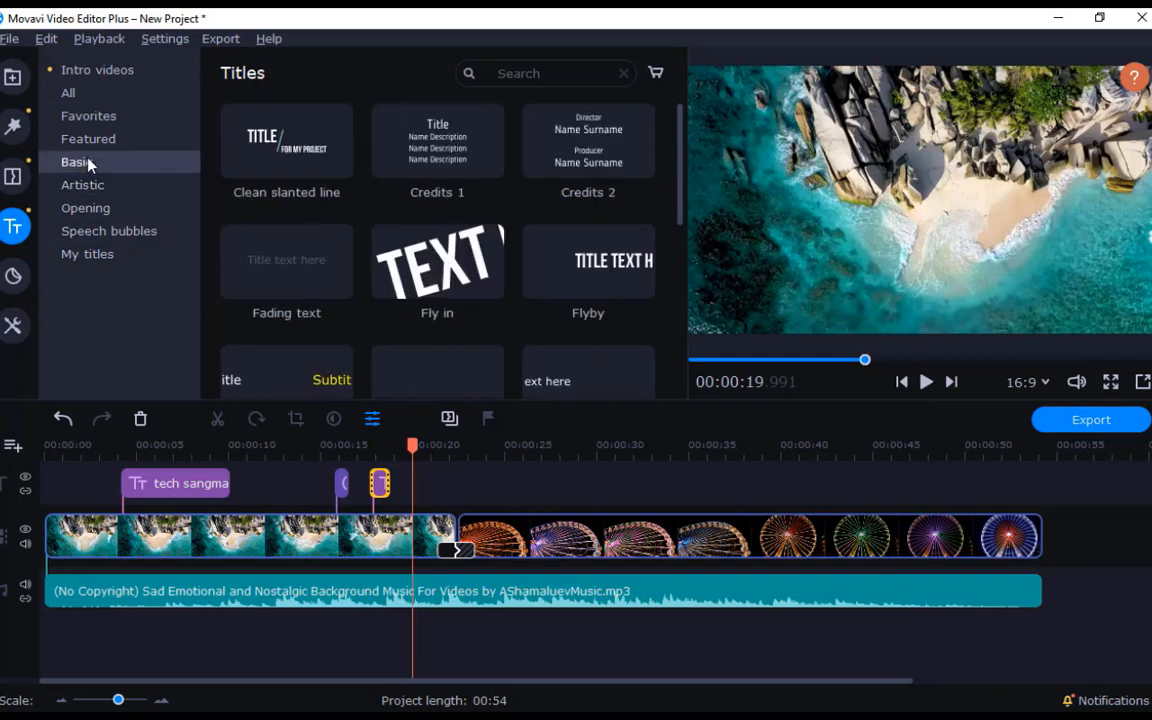
pyautogui.click(88, 139)
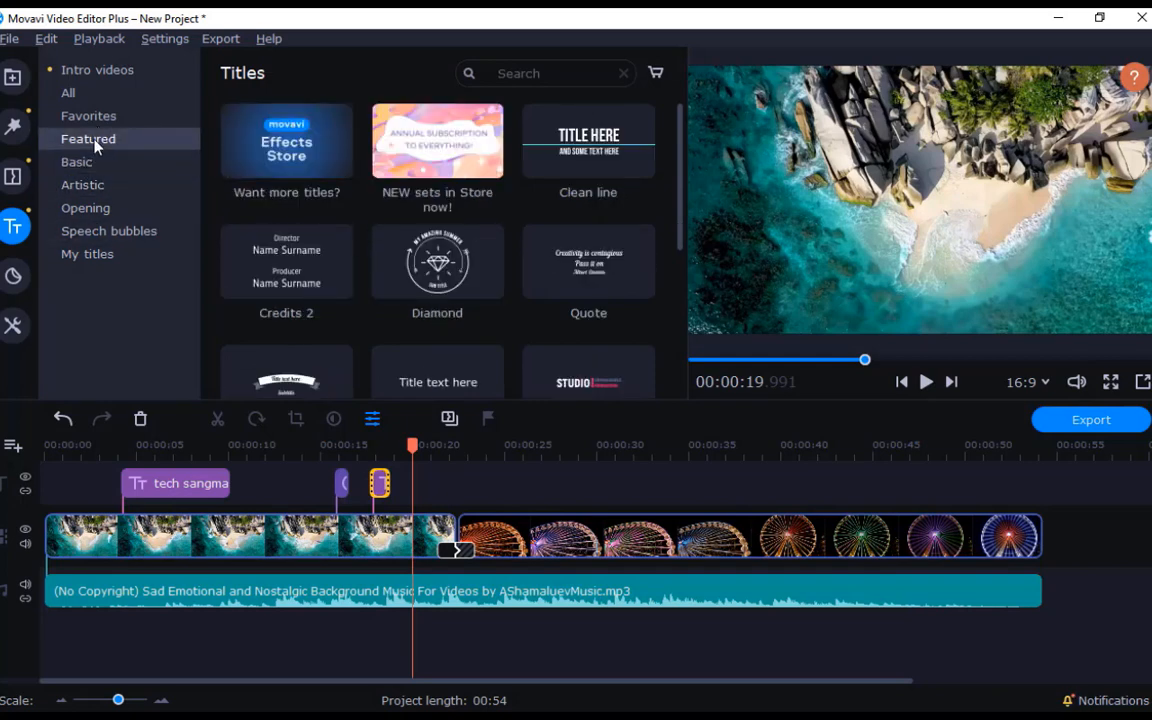
pyautogui.scroll(-2, 397, 193)
pyautogui.click(100, 114)
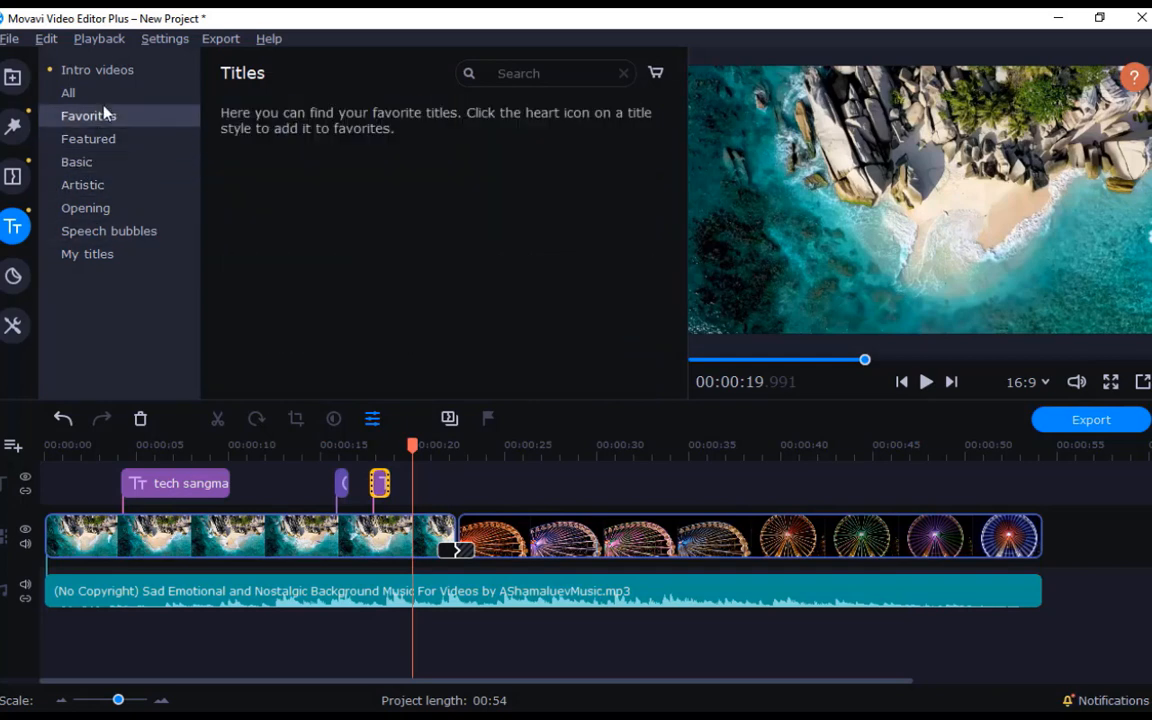
pyautogui.click(79, 92)
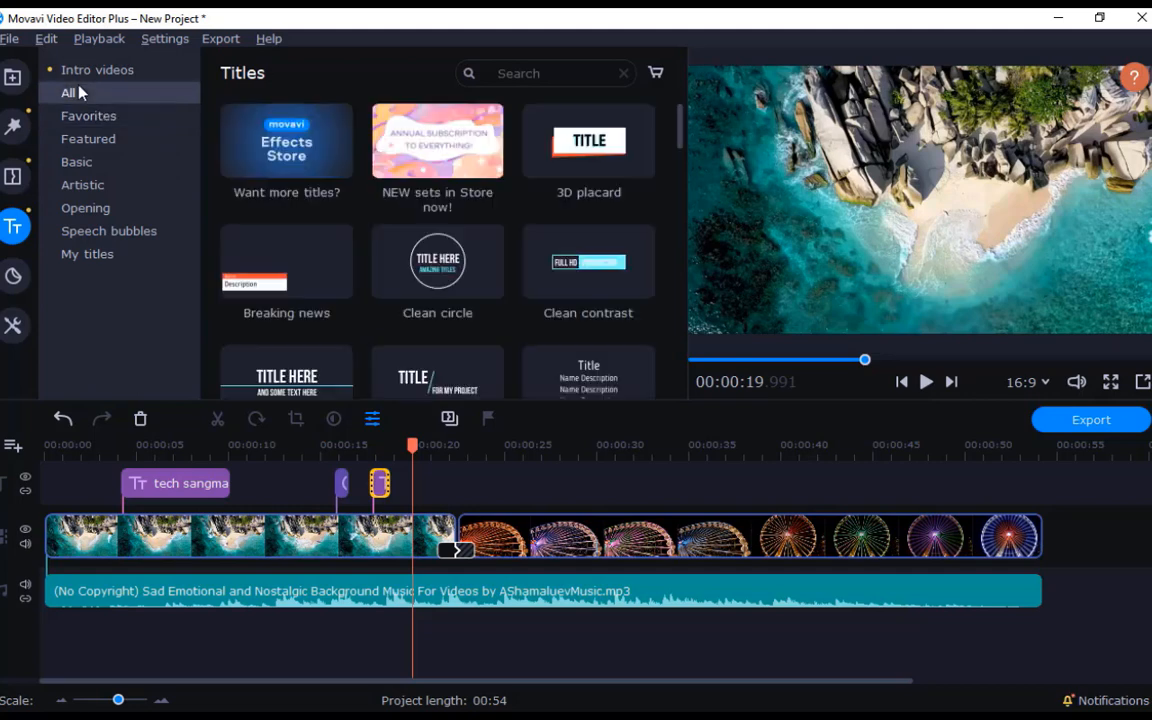
pyautogui.click(13, 126)
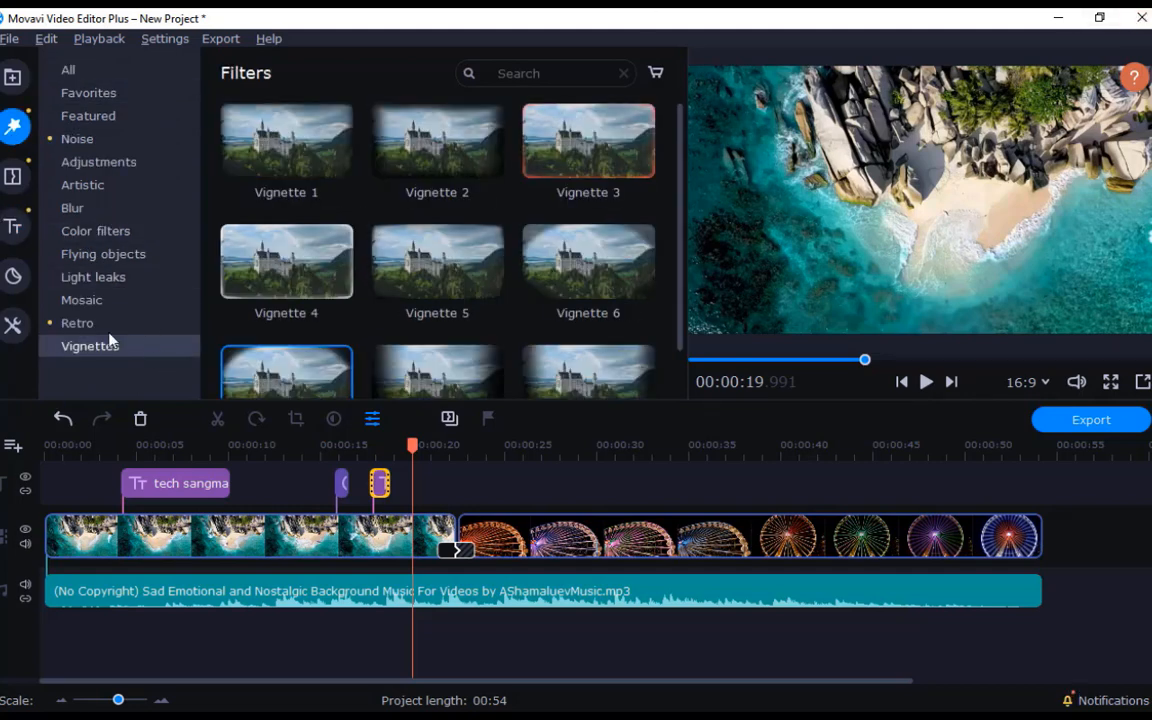
# Open the background music clip's properties and try out its volume level
pyautogui.click(243, 596)
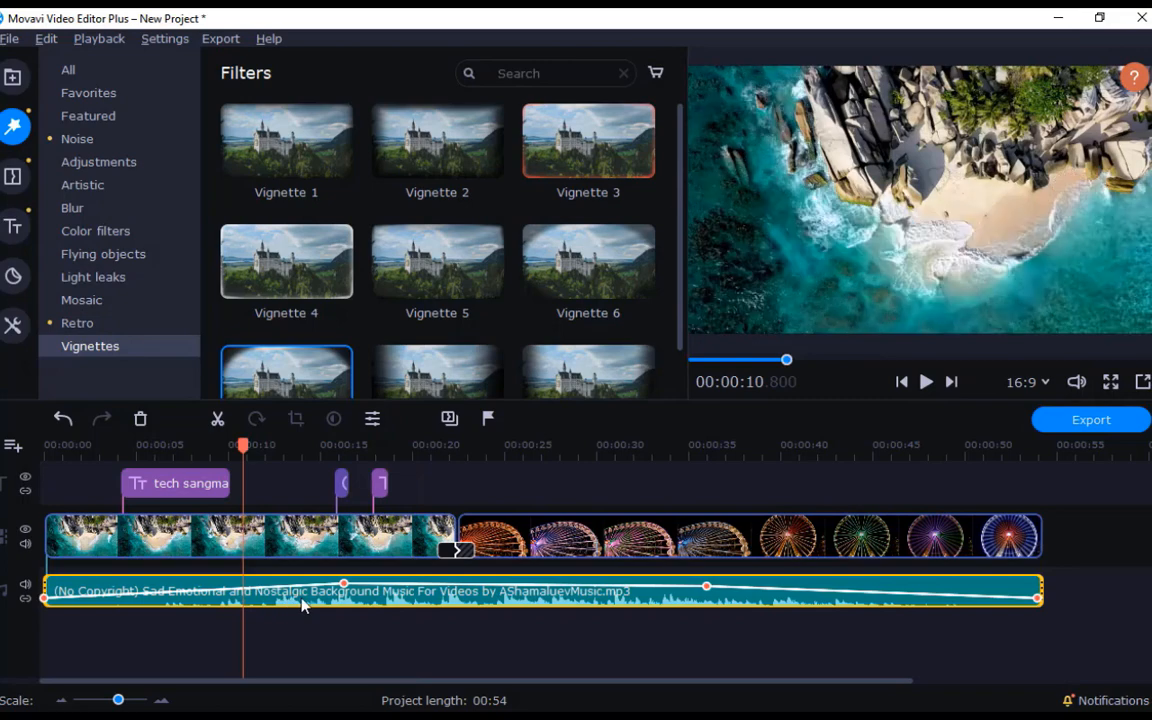
pyautogui.rightClick(305, 605)
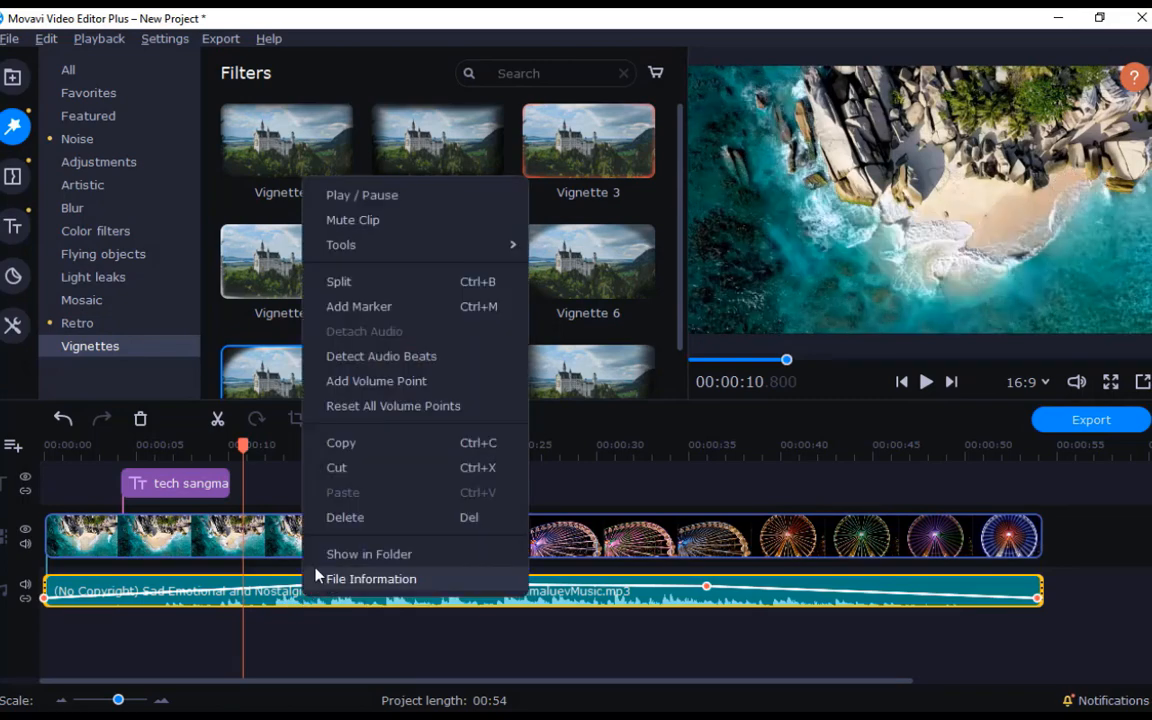
pyautogui.click(275, 597)
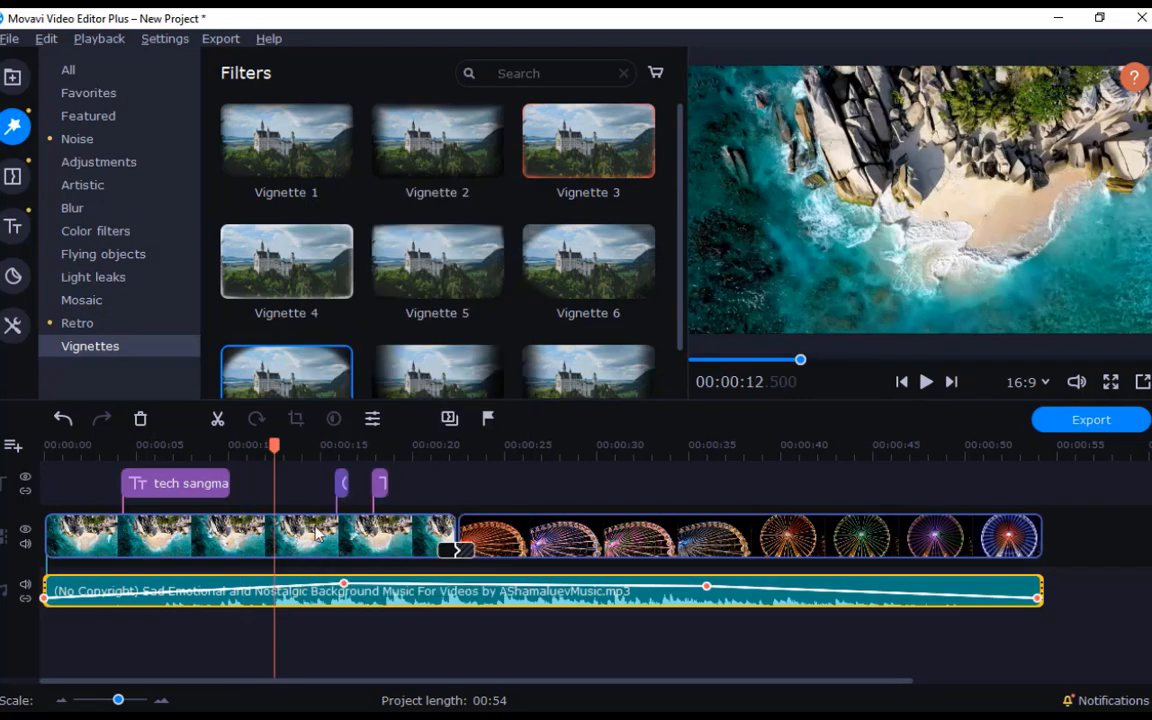
pyautogui.click(378, 424)
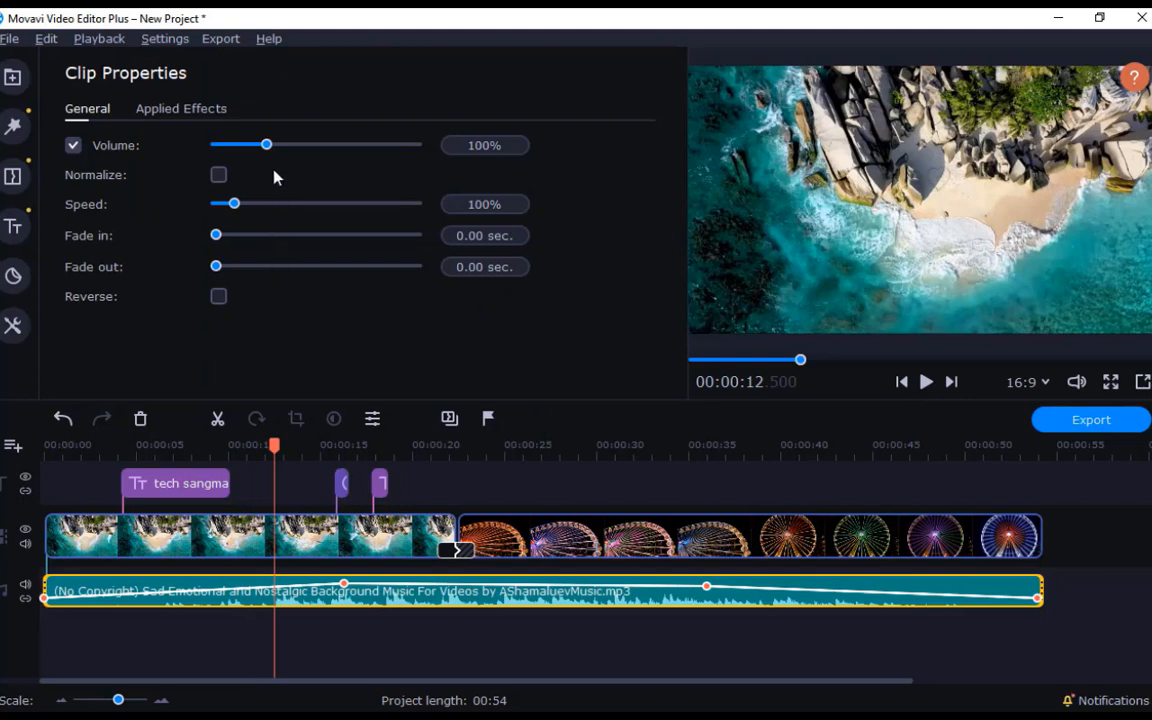
pyautogui.click(322, 150)
pyautogui.moveTo(322, 150); pyautogui.dragTo(277, 154)
# Review the beach clip's general properties and its applied effects
pyautogui.click(219, 532)
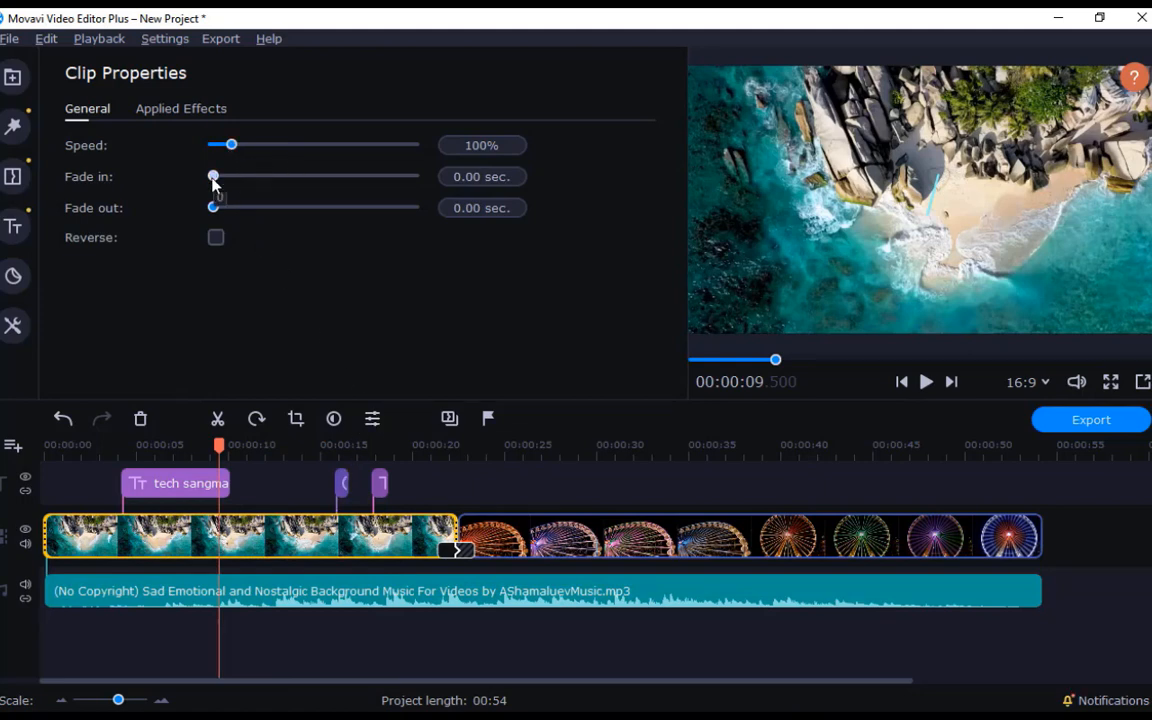
pyautogui.click(188, 112)
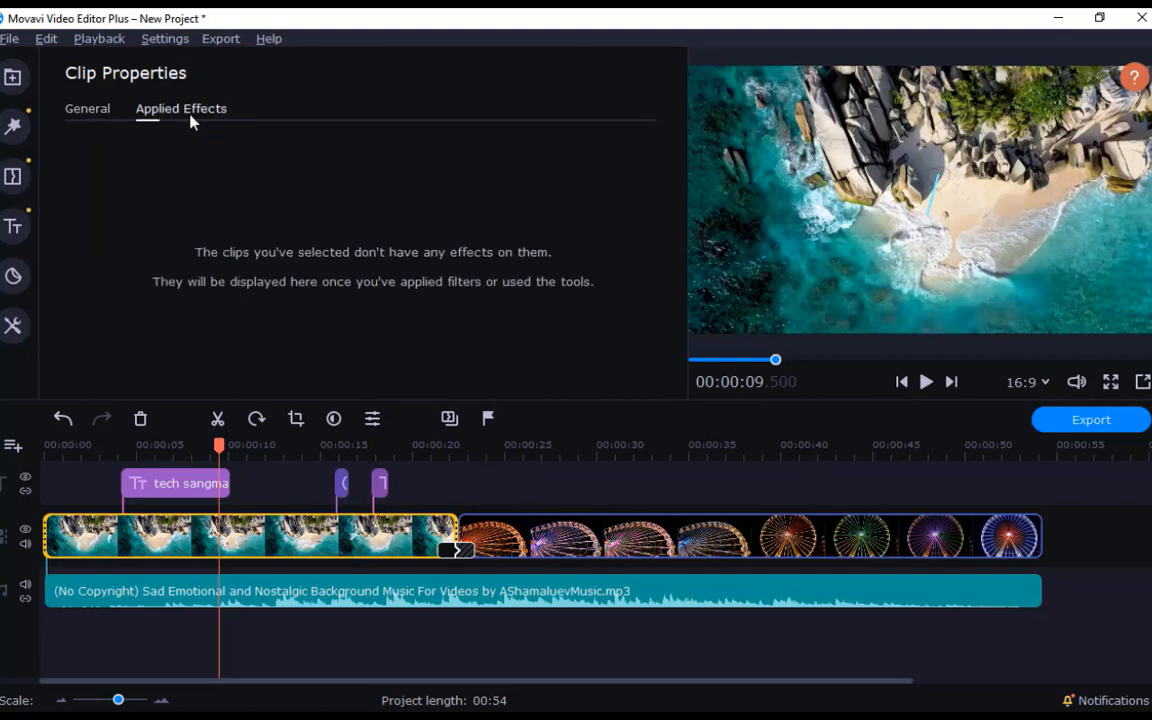
pyautogui.click(89, 117)
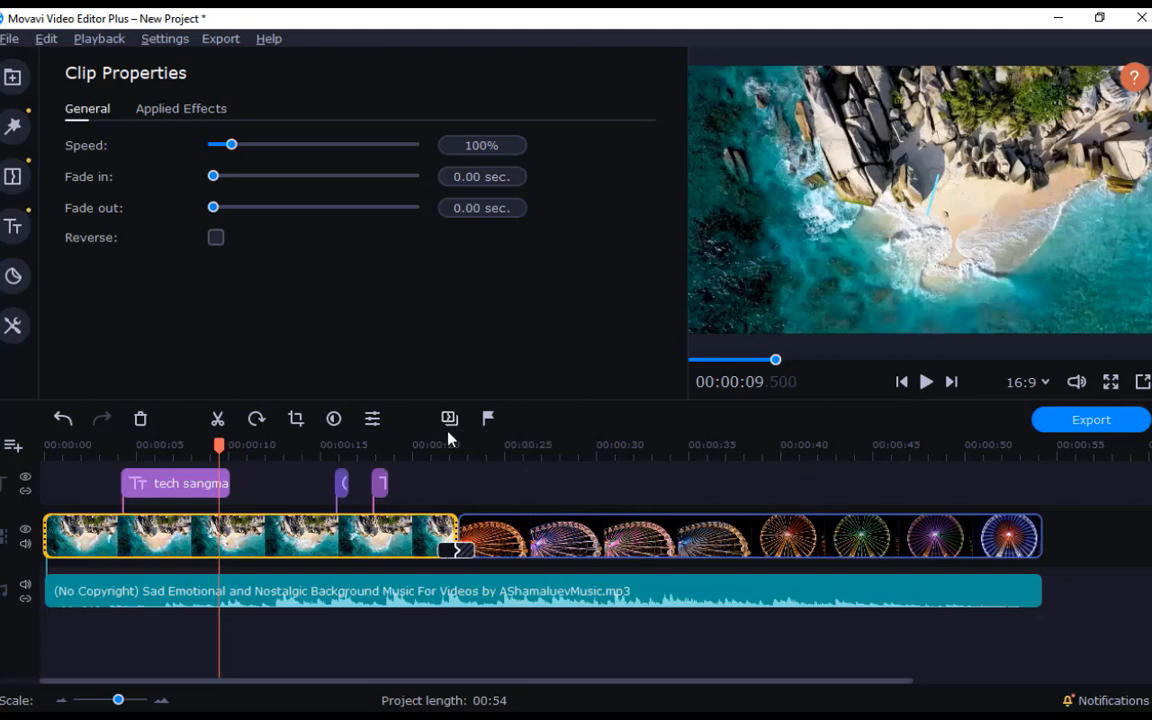
# Delete the laughing emoji sticker clip from the timeline and return to the media bin
pyautogui.doubleClick(195, 483)
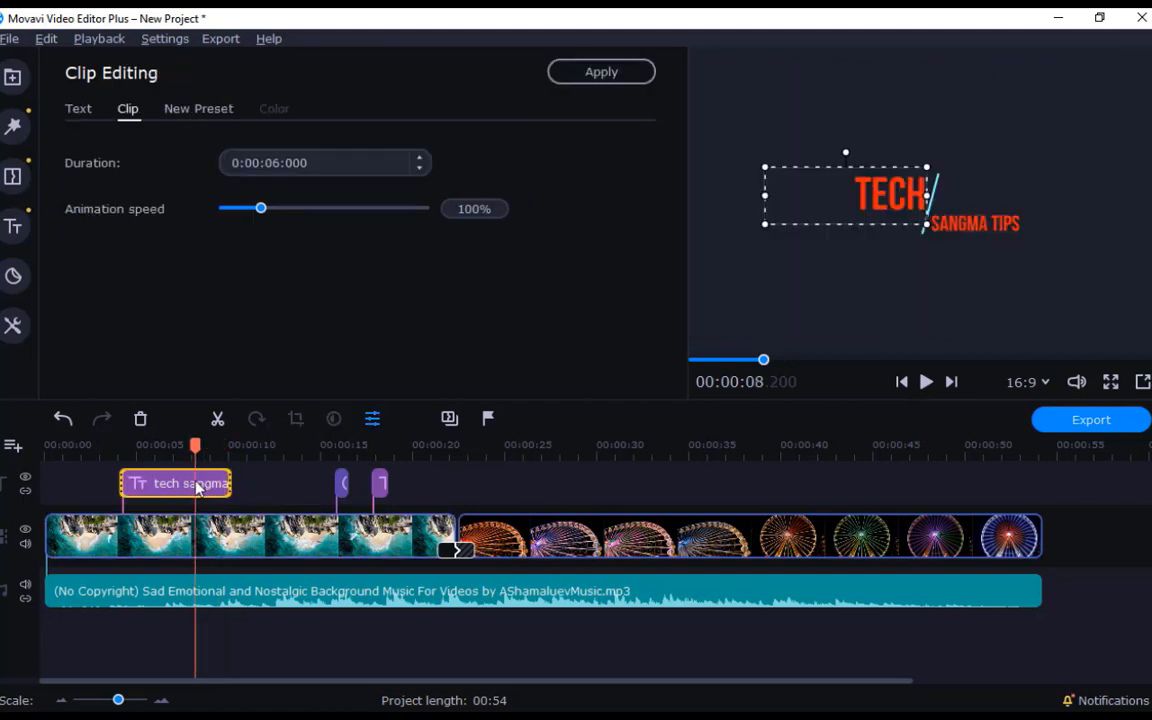
pyautogui.doubleClick(341, 485)
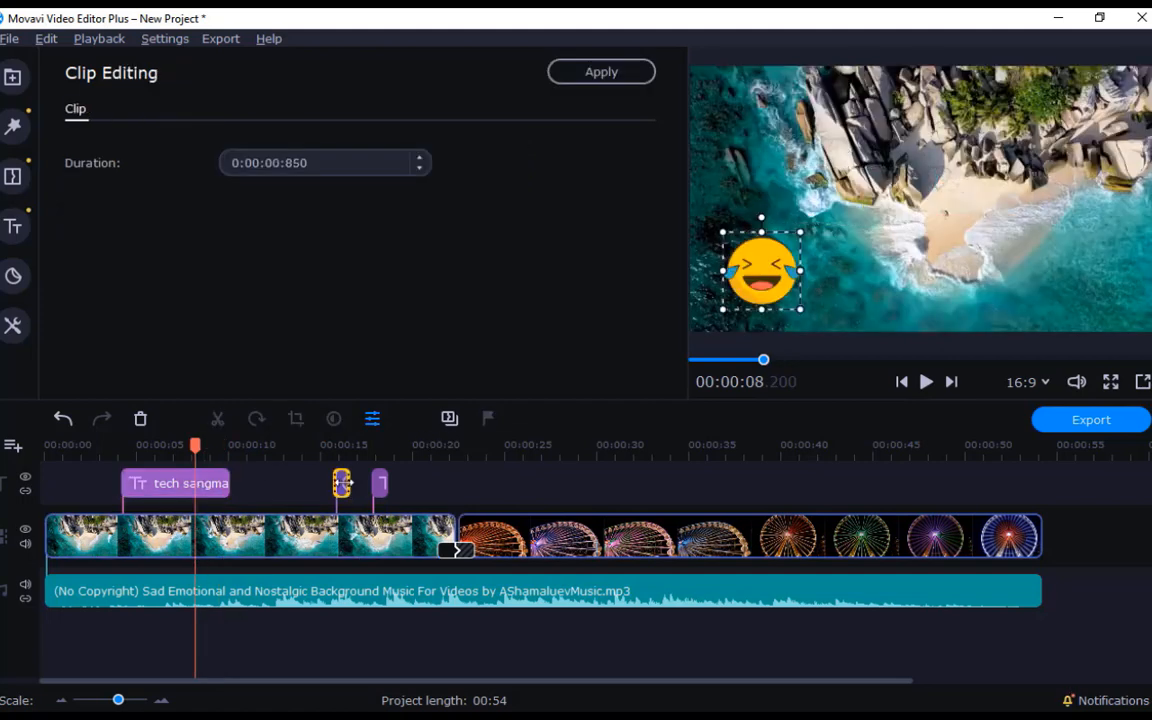
pyautogui.click(144, 423)
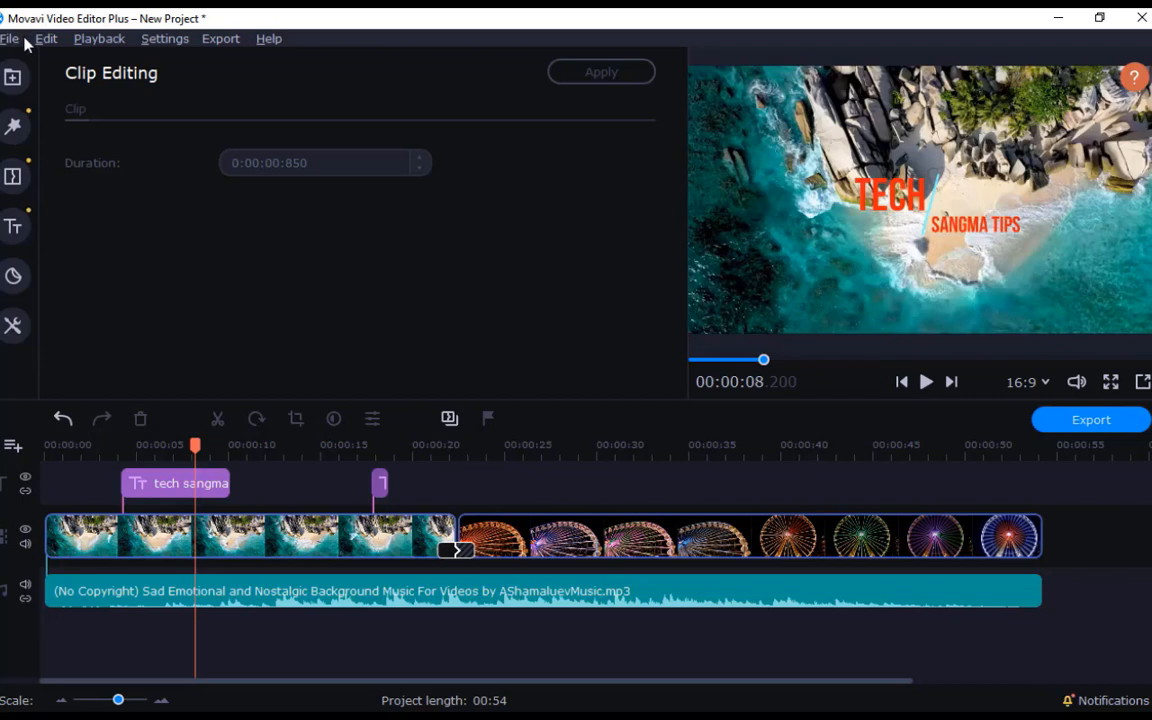
pyautogui.click(15, 76)
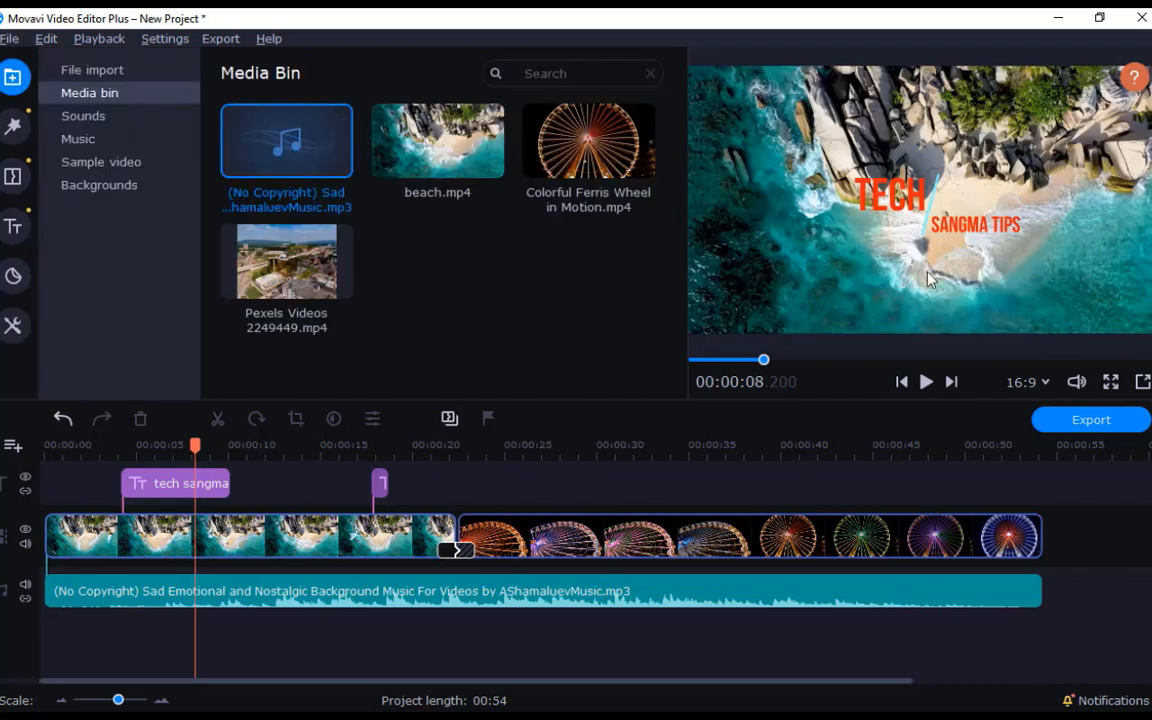
# Open the export options and look through the audio, mobile device, TV and online sharing presets
pyautogui.click(1092, 420)
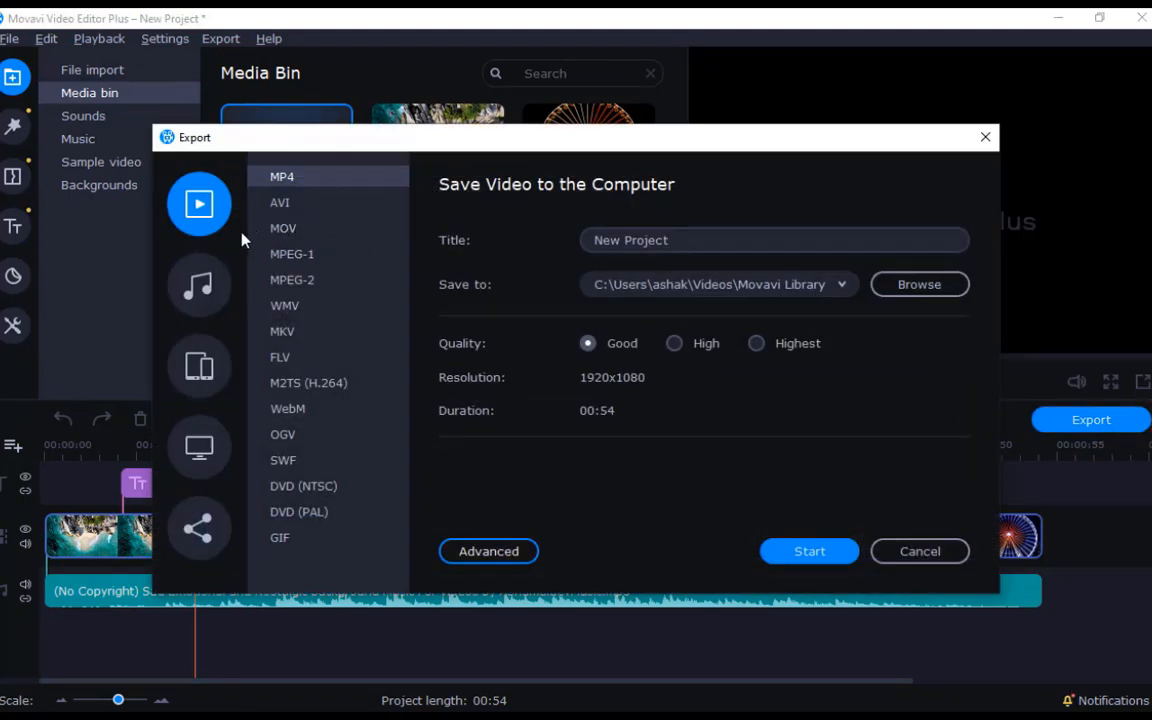
pyautogui.click(199, 286)
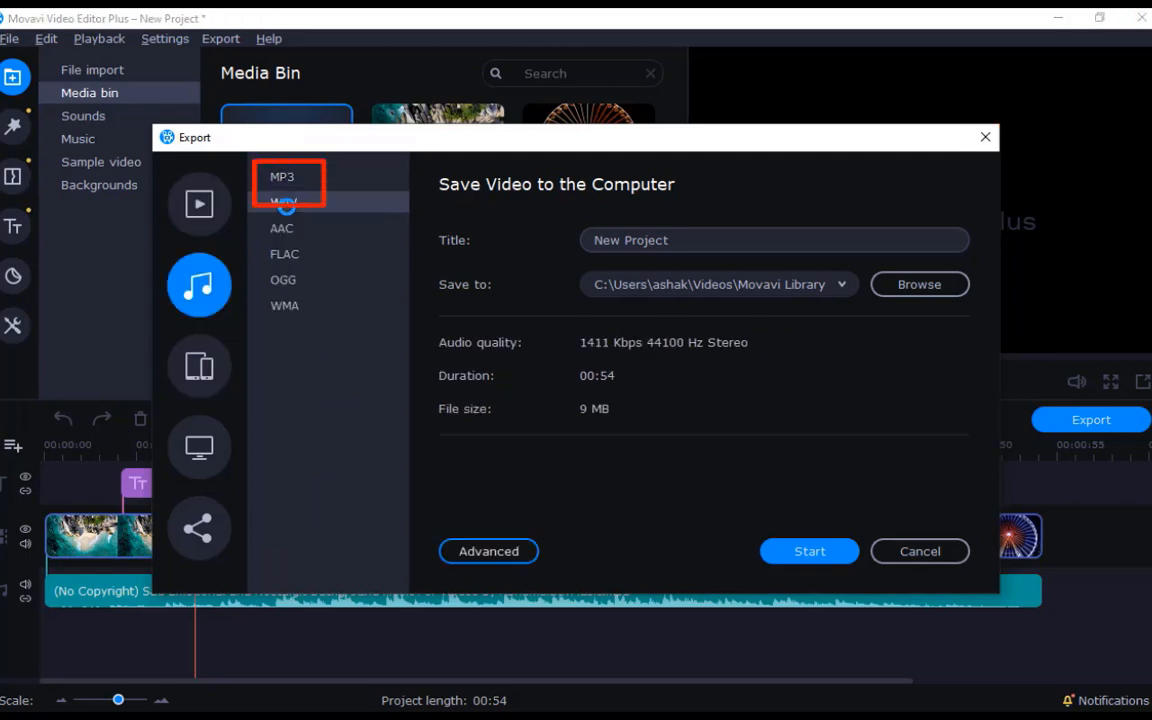
pyautogui.click(220, 374)
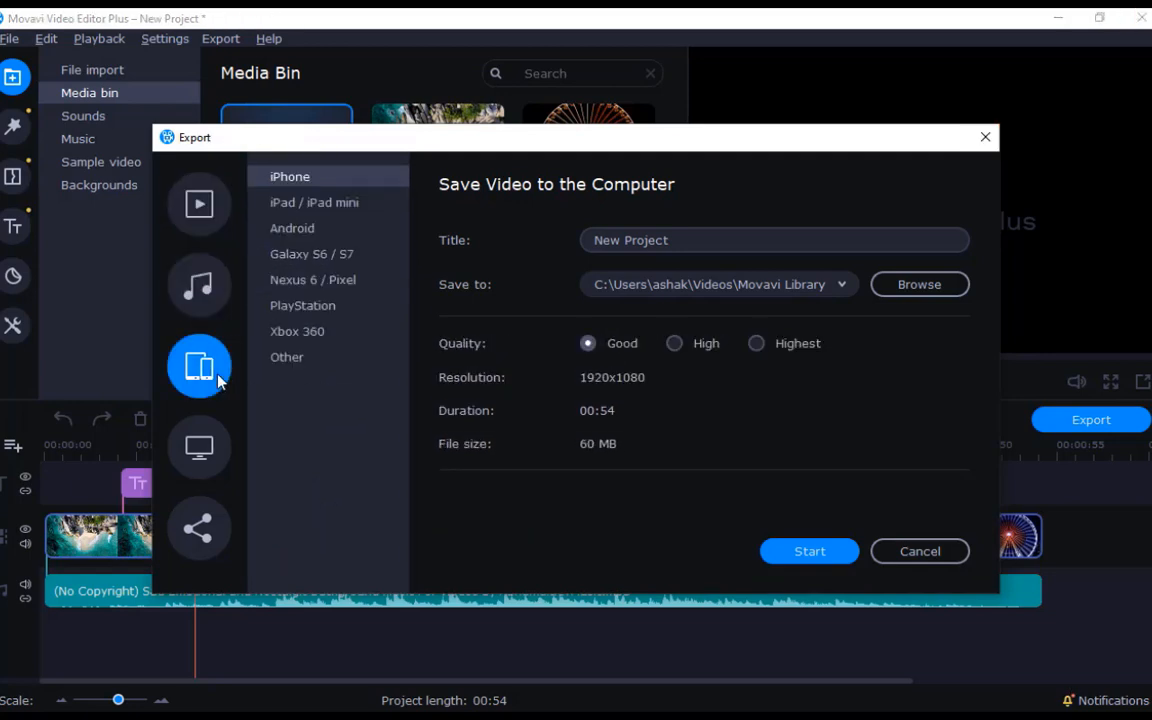
pyautogui.click(218, 445)
pyautogui.click(204, 526)
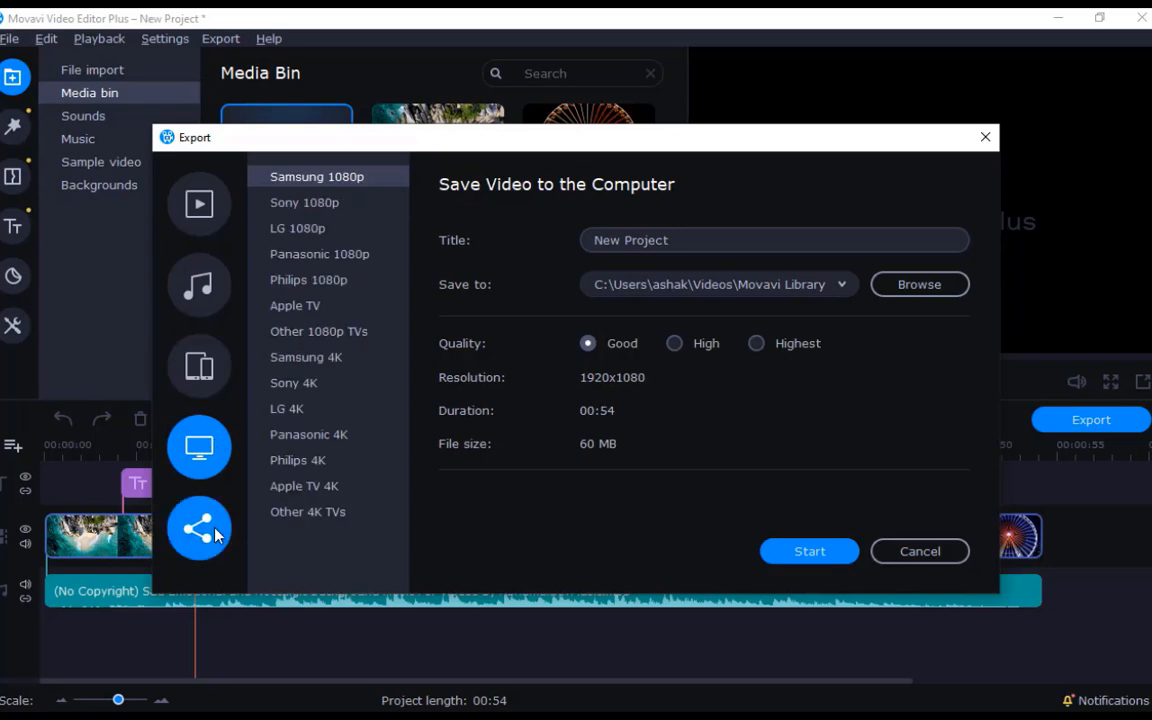
# Choose MP4 as the video file format for the export
pyautogui.click(184, 202)
pyautogui.click(278, 202)
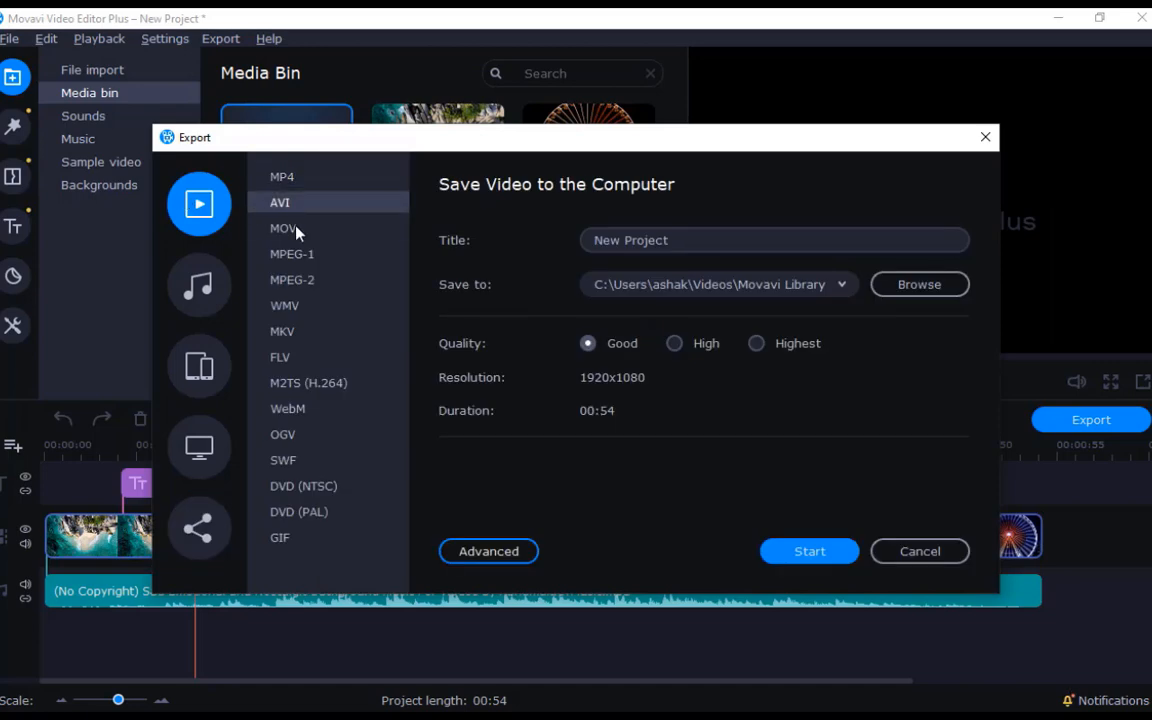
pyautogui.click(305, 182)
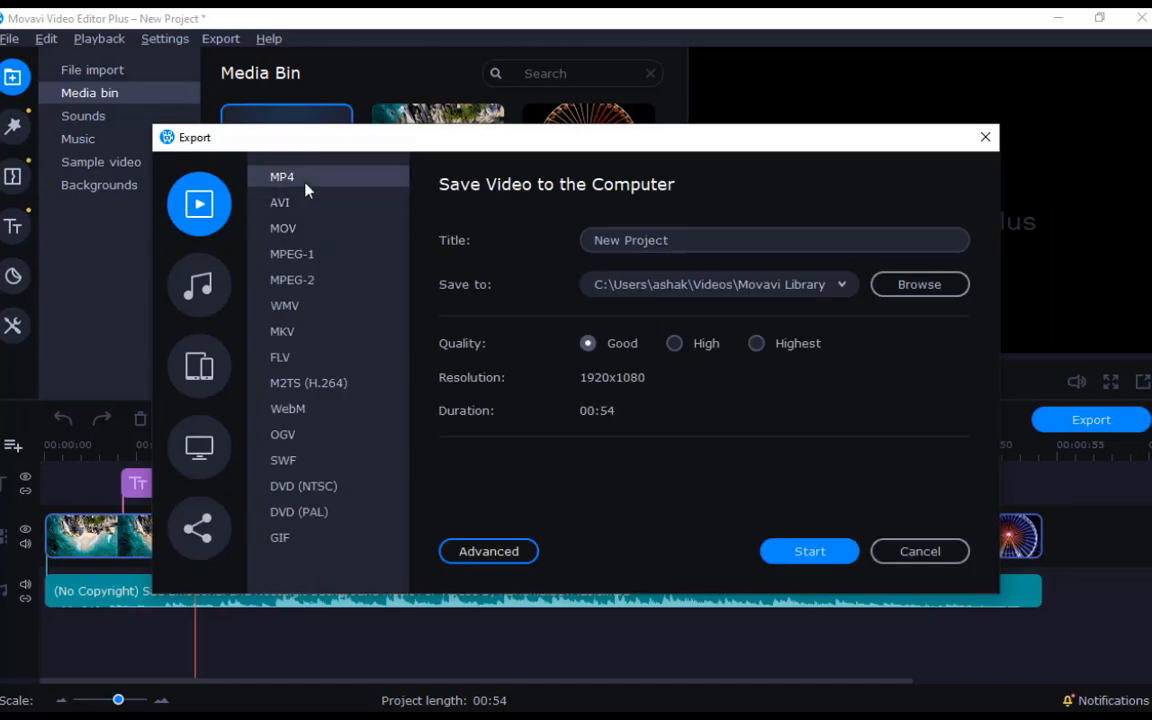
# Replace the title of the exported video with "My Video"
pyautogui.click(693, 241)
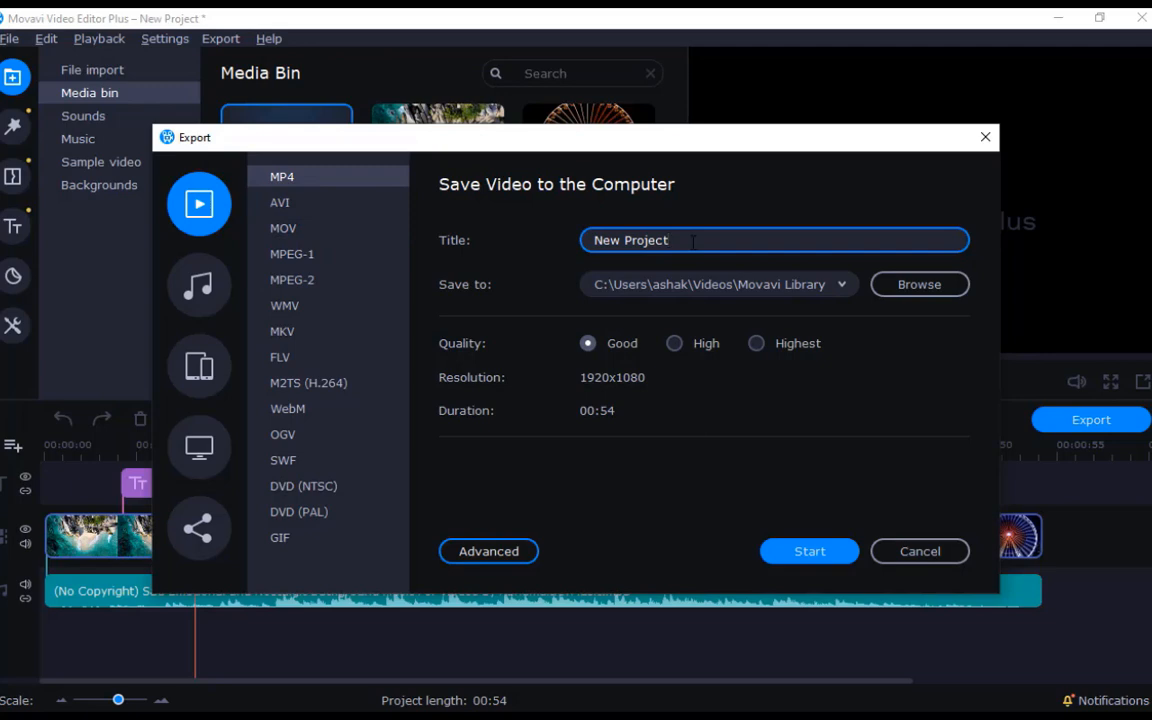
pyautogui.press('BackSpace')
pyautogui.press('BackSpace')
pyautogui.press('BackSpace')
pyautogui.press('BackSpace')
pyautogui.press('BackSpace')
pyautogui.press('BackSpace')
pyautogui.press('BackSpace')
pyautogui.press('BackSpace')
pyautogui.press('BackSpace')
pyautogui.press('BackSpace')
pyautogui.press('BackSpace')
pyautogui.write('My Video')
# Set the Downloads folder as the save location of the exported video
pyautogui.click(930, 288)
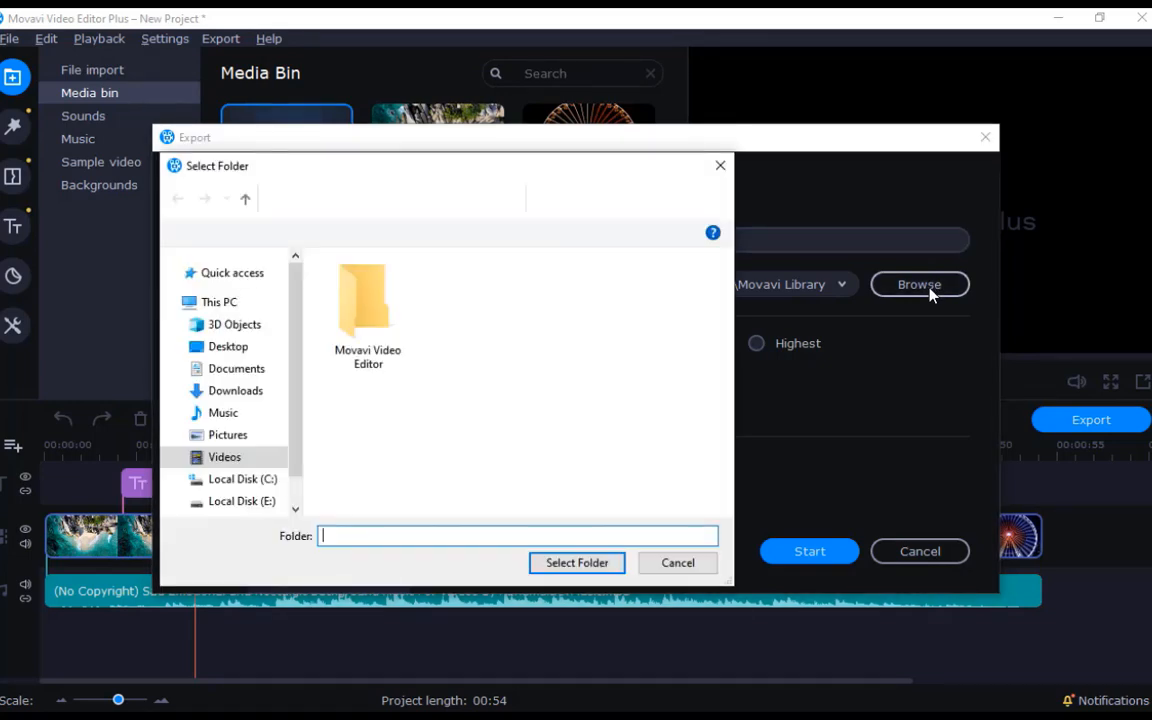
pyautogui.click(686, 565)
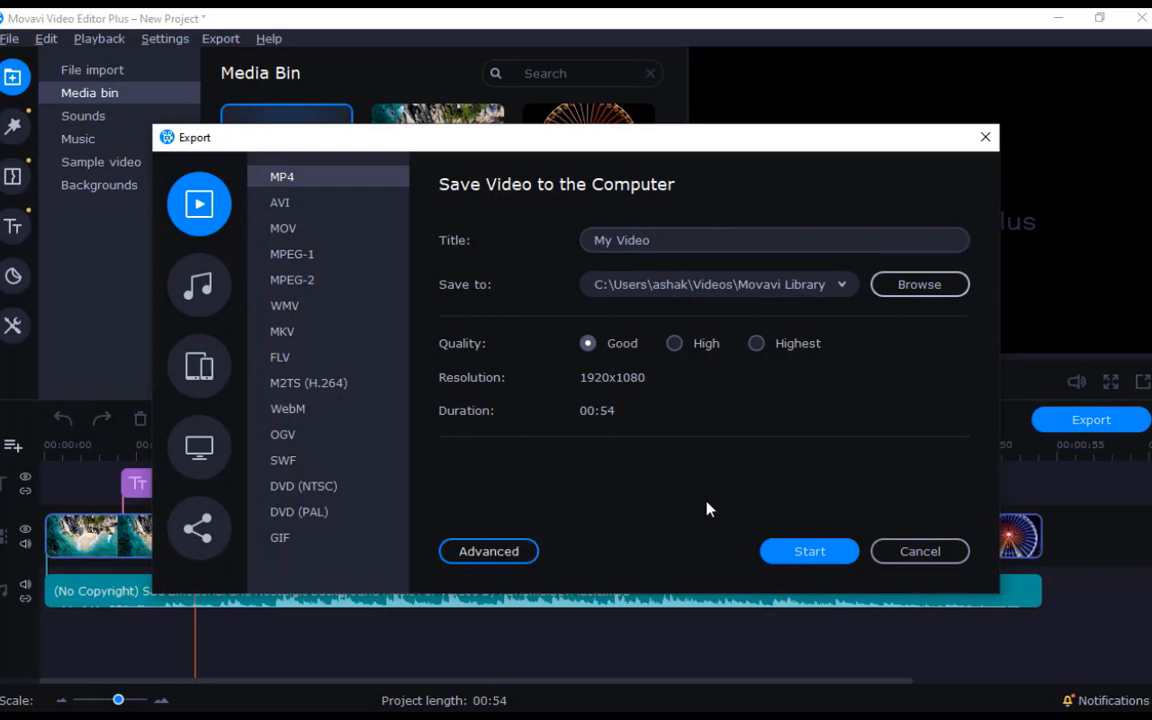
pyautogui.click(897, 293)
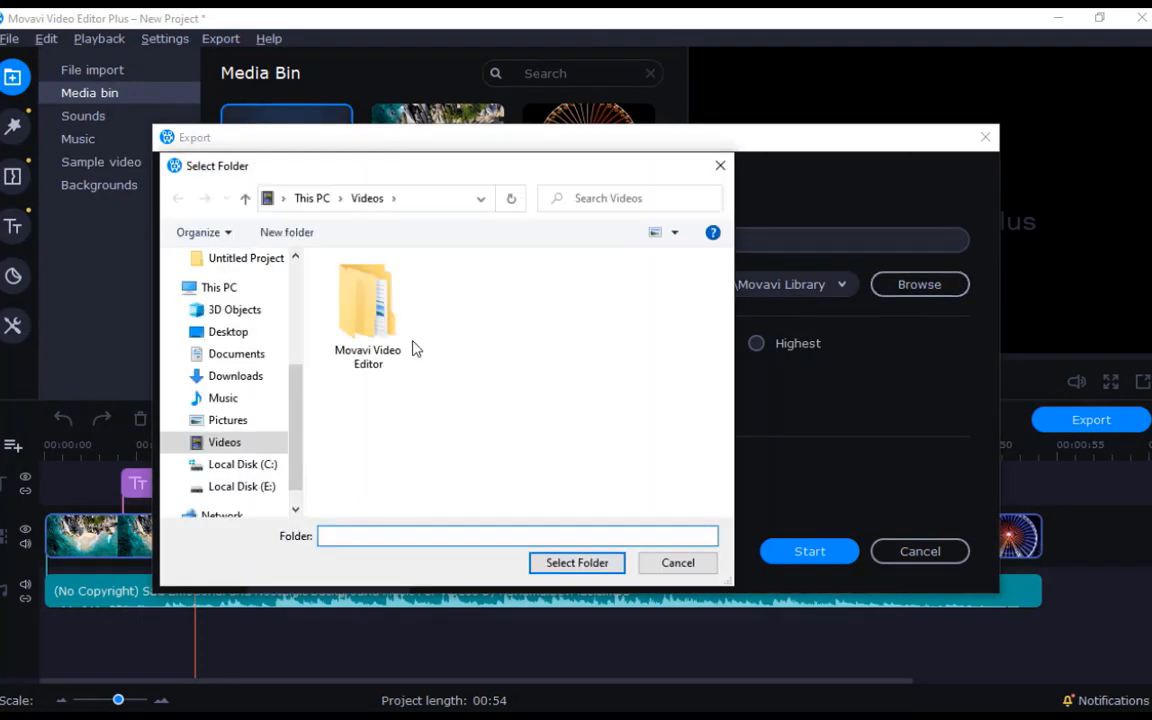
pyautogui.click(253, 379)
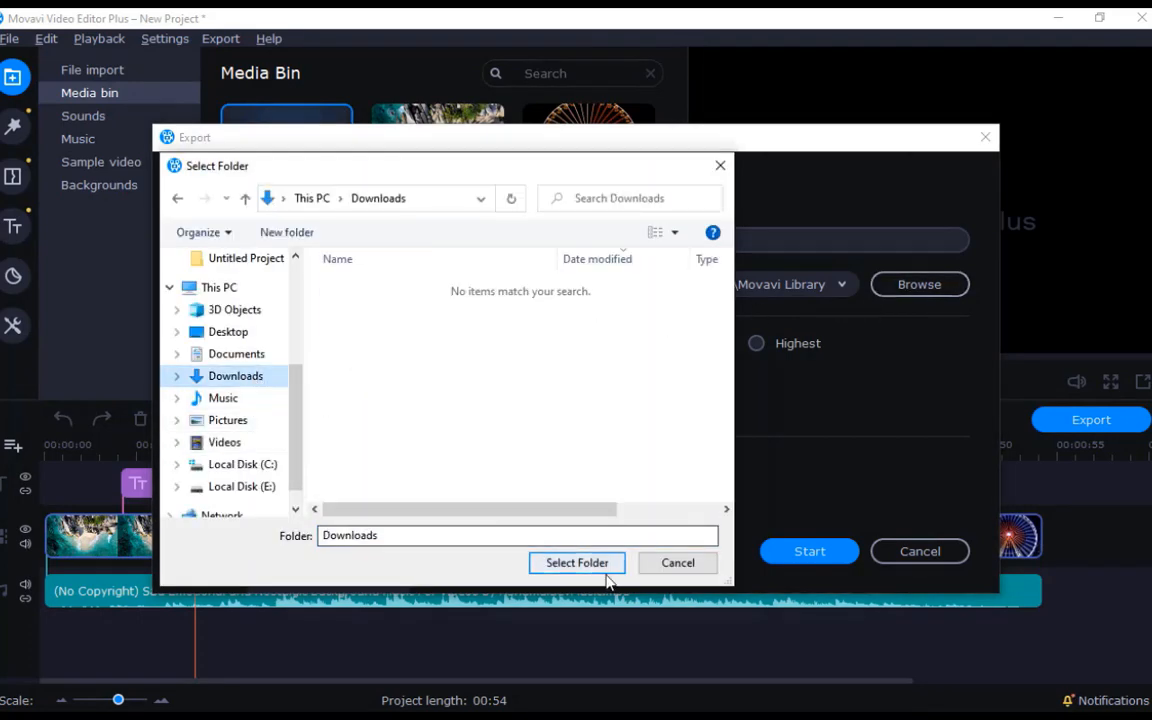
pyautogui.click(578, 563)
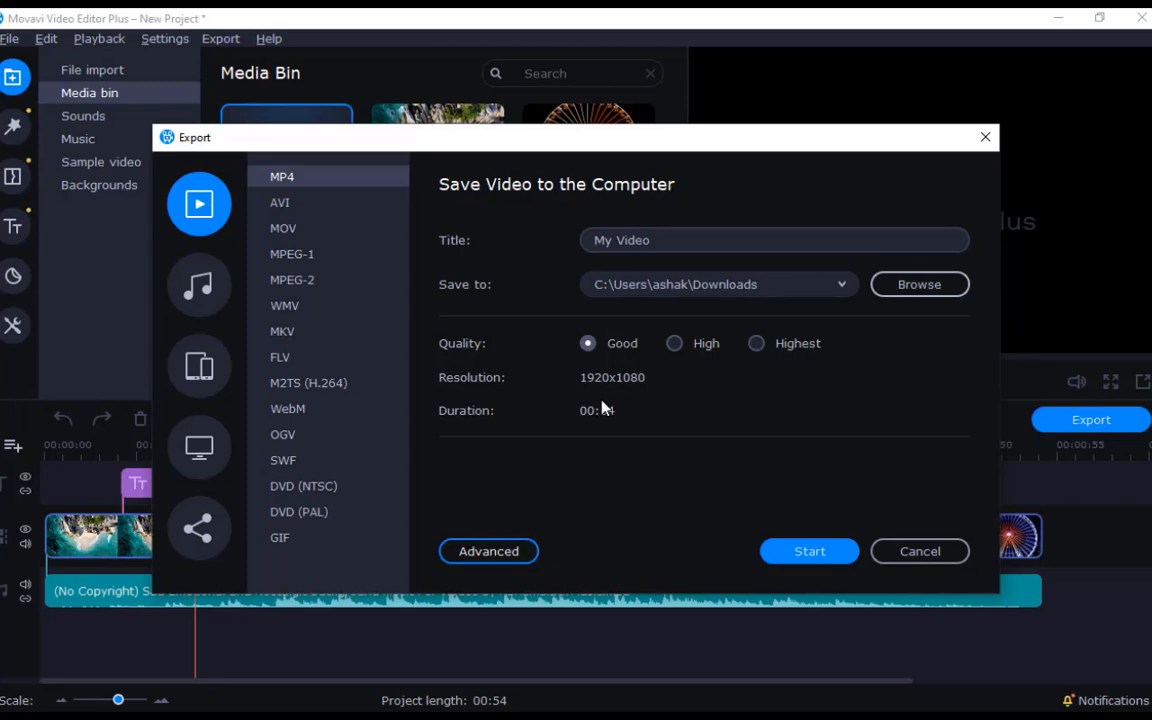
# Try the High and Highest export qualities and return to Good
pyautogui.click(675, 343)
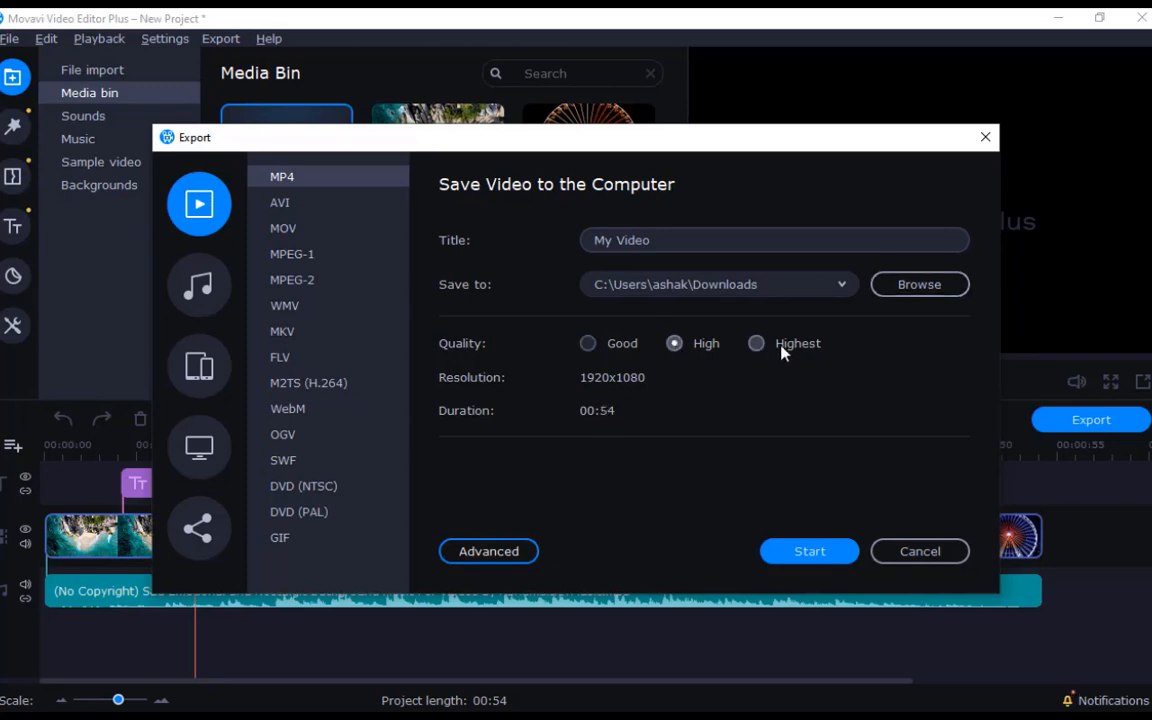
pyautogui.click(757, 343)
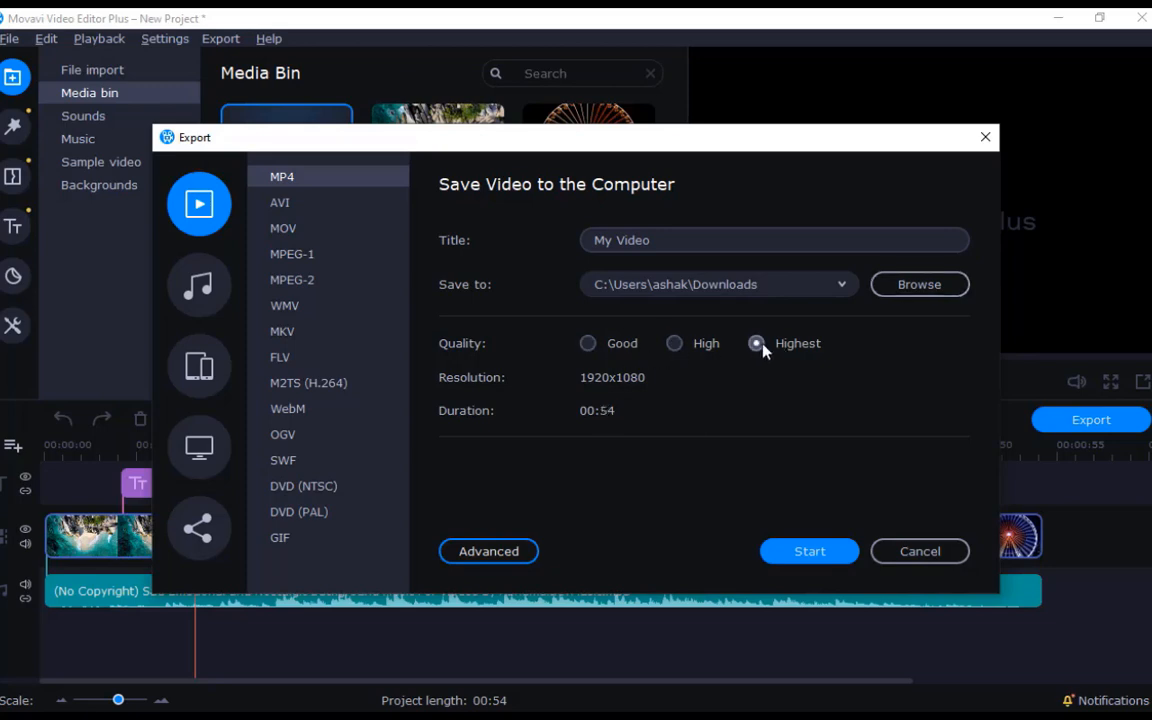
pyautogui.click(589, 343)
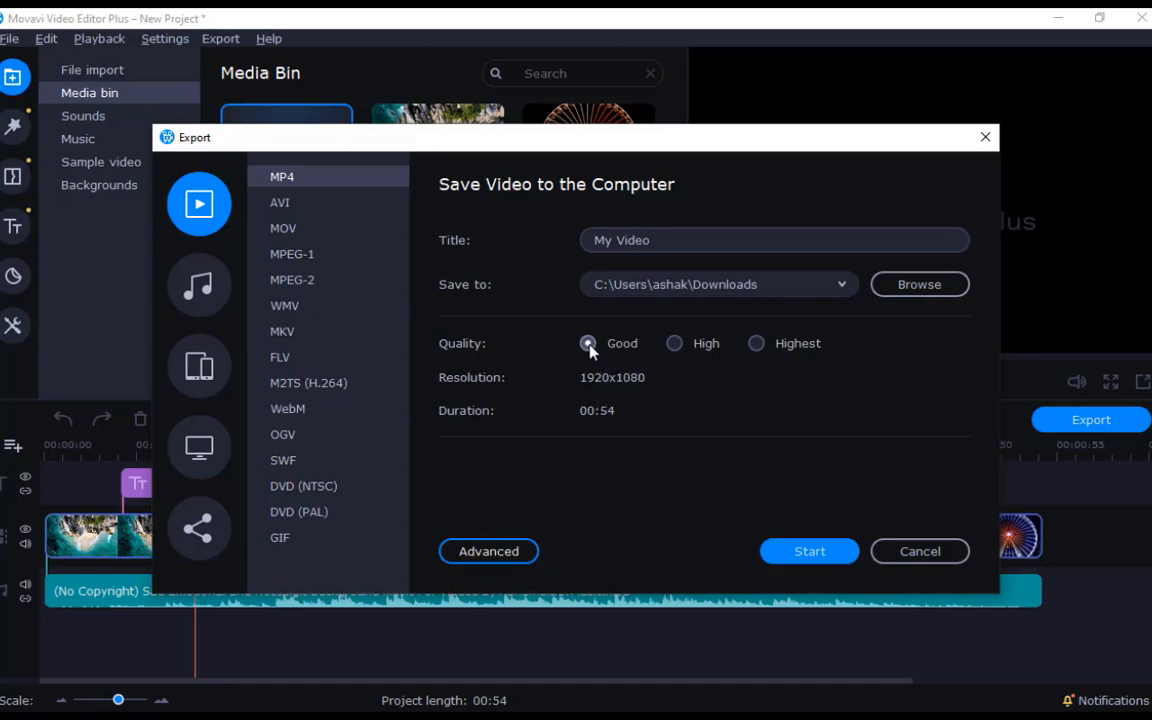
# Select the 1920x1080 (16:9) resolution in the advanced export settings and start exporting the video
pyautogui.click(490, 551)
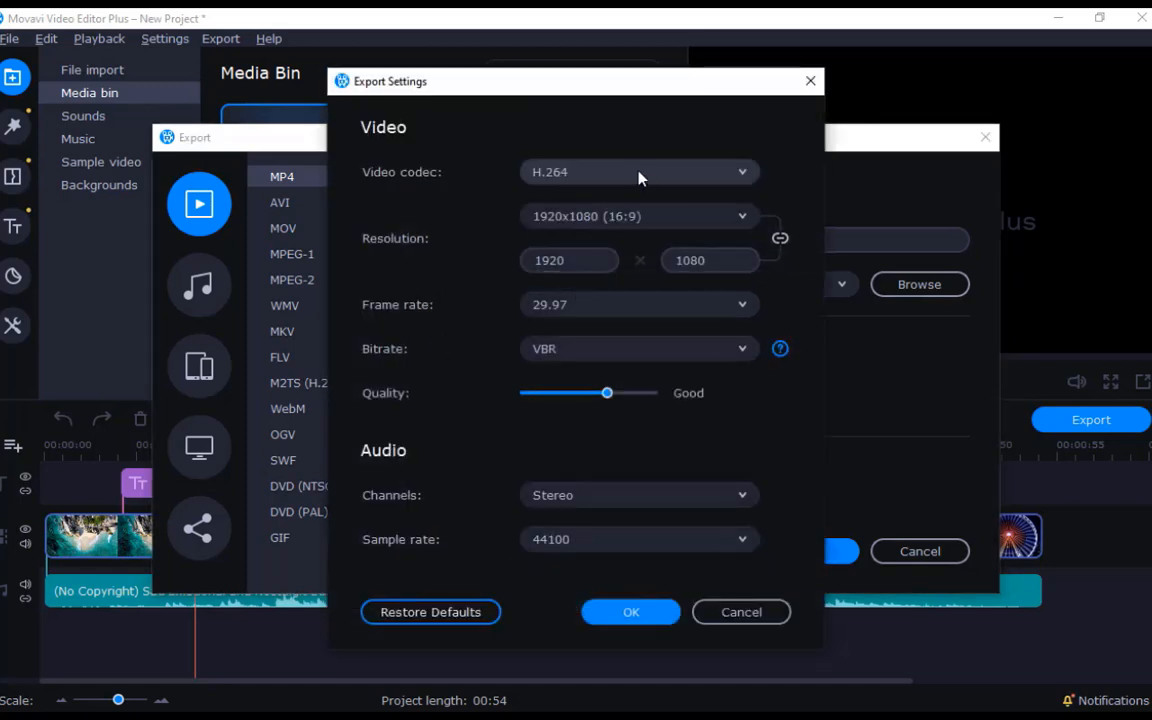
pyautogui.click(673, 218)
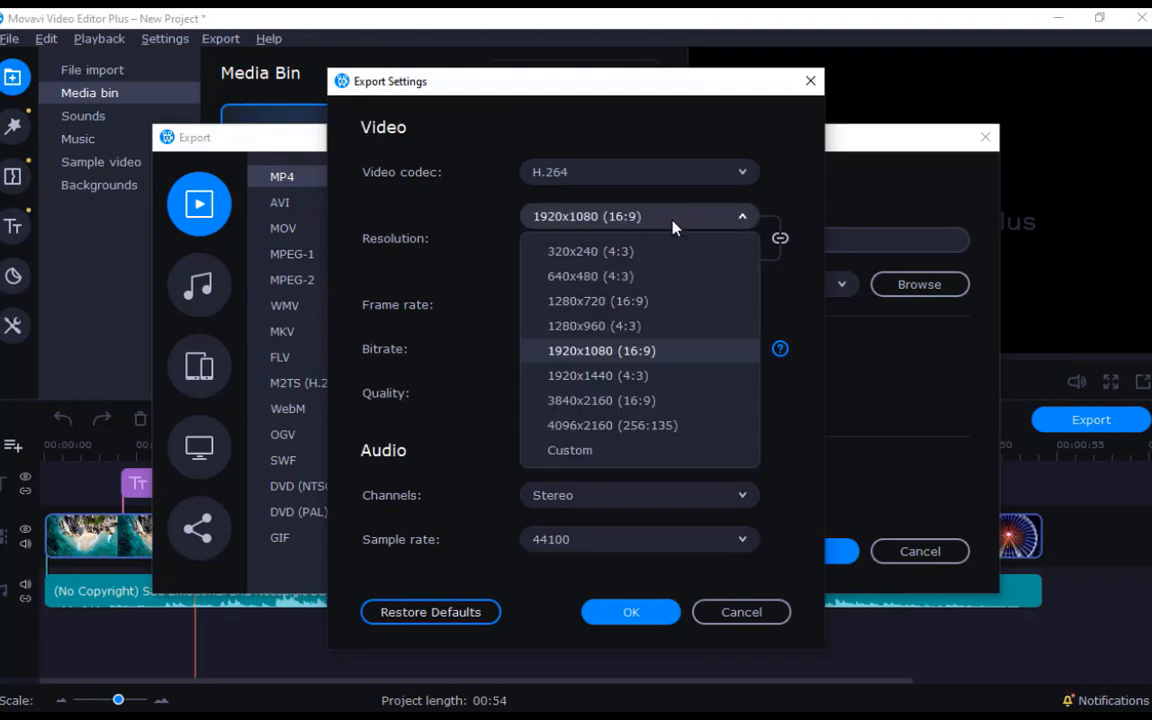
pyautogui.click(647, 349)
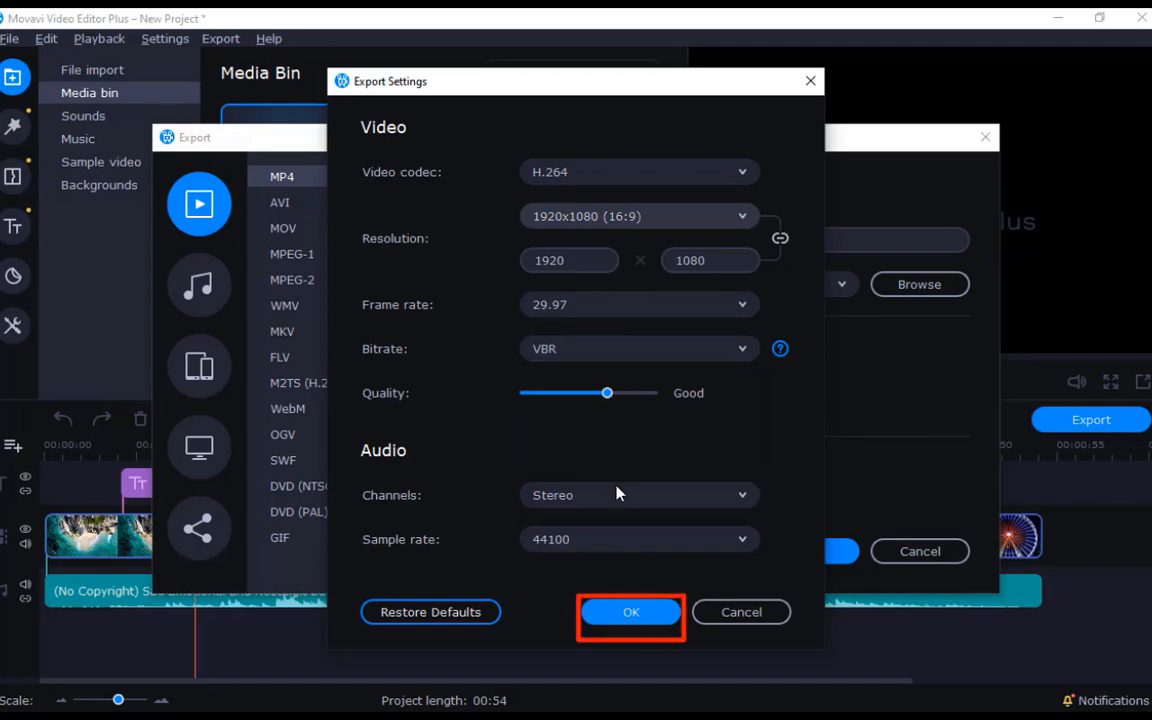
pyautogui.click(650, 614)
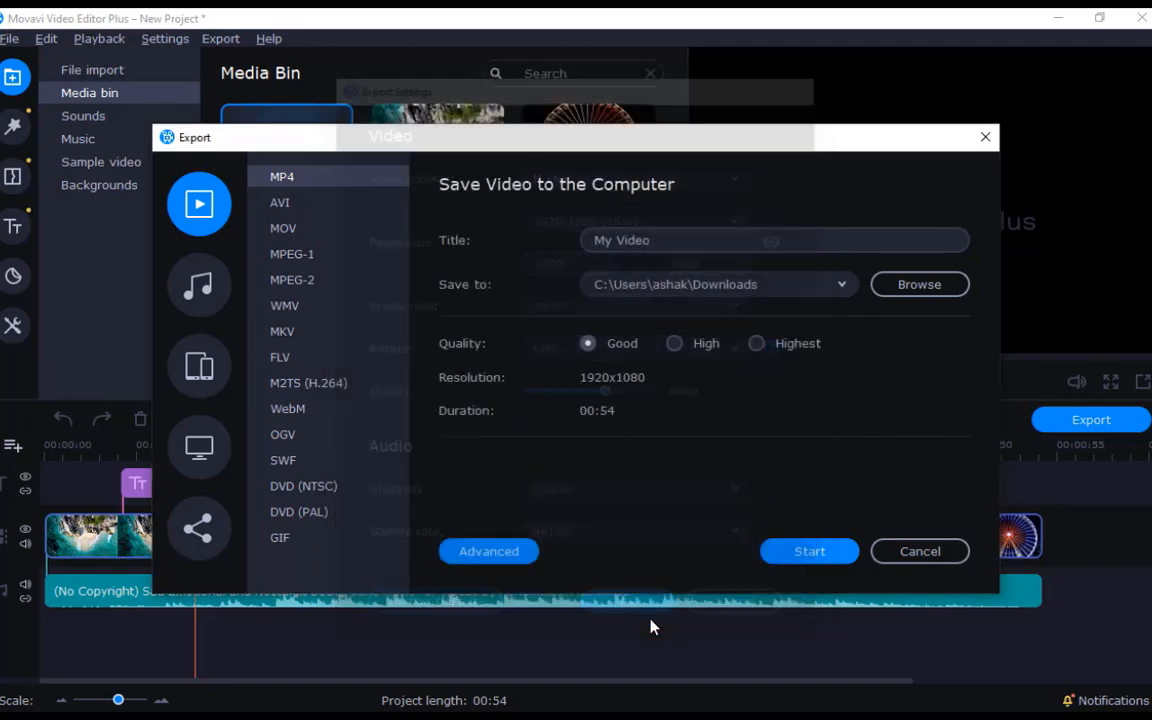
pyautogui.click(817, 558)
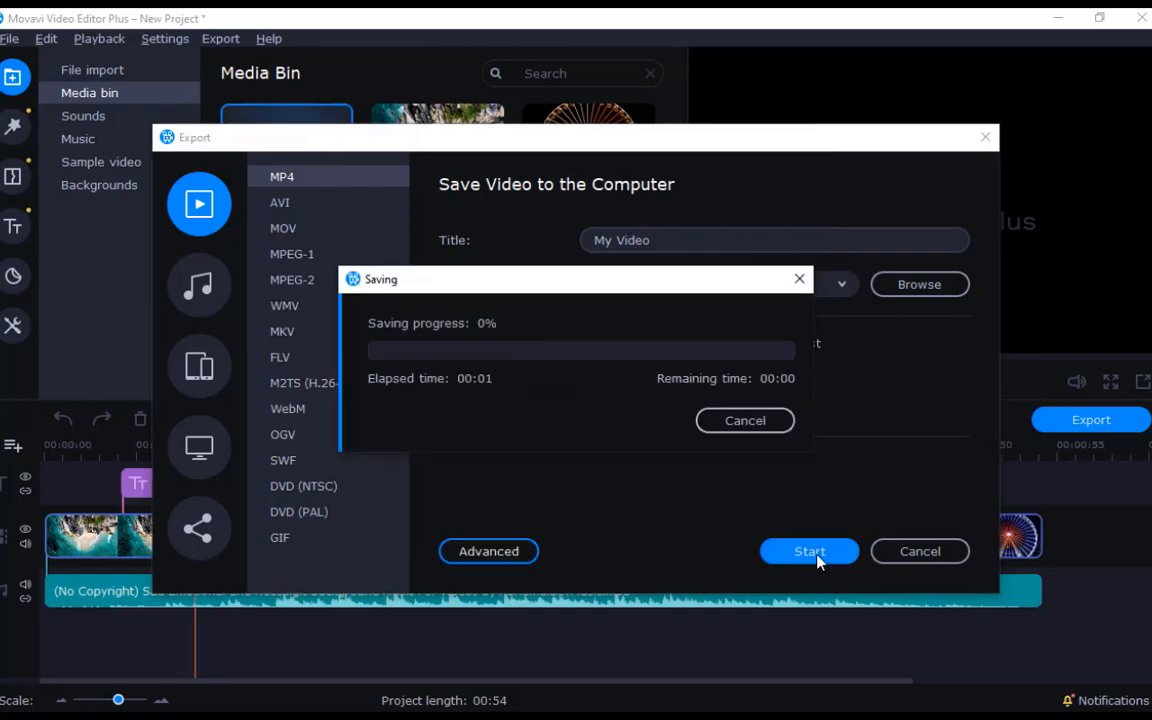